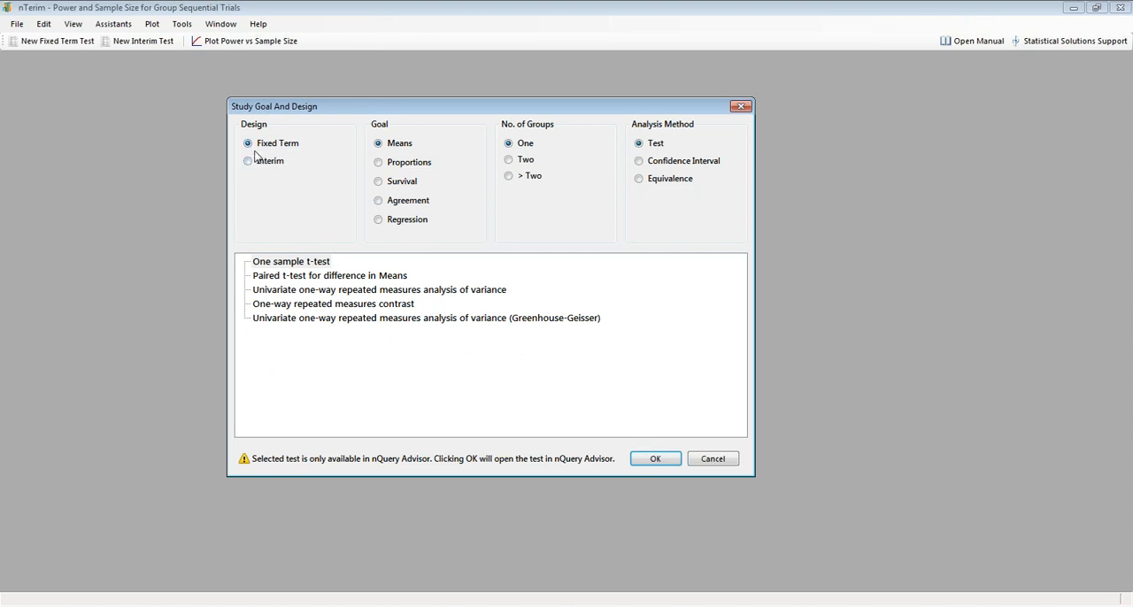
Create a fixed-term, two-group means test using the Repeated Measures for two means design.
click(253, 142)
click(511, 160)
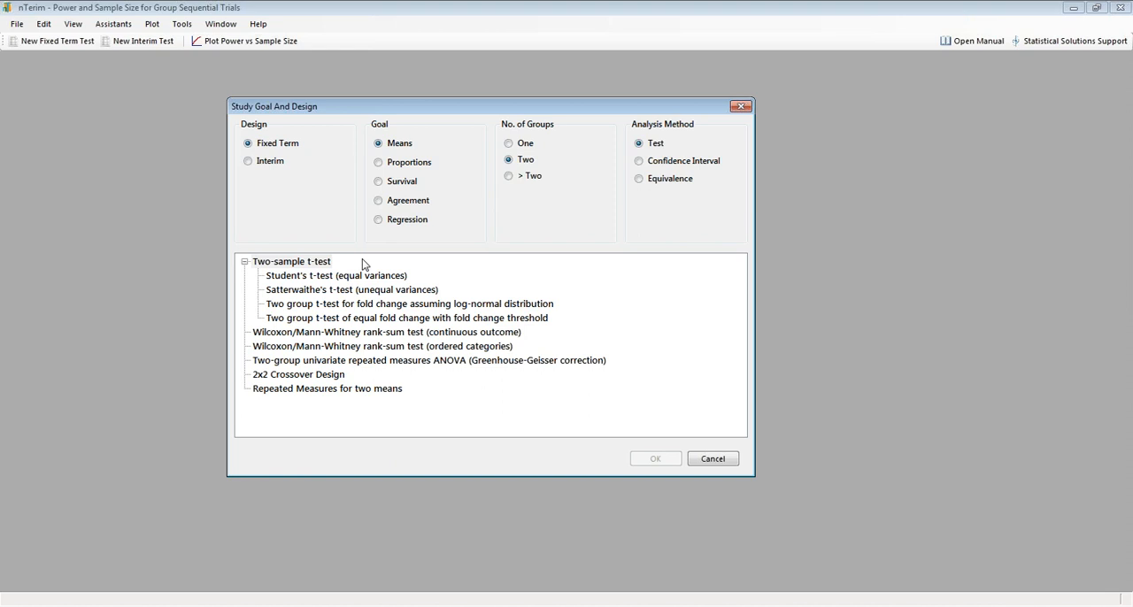
click(352, 390)
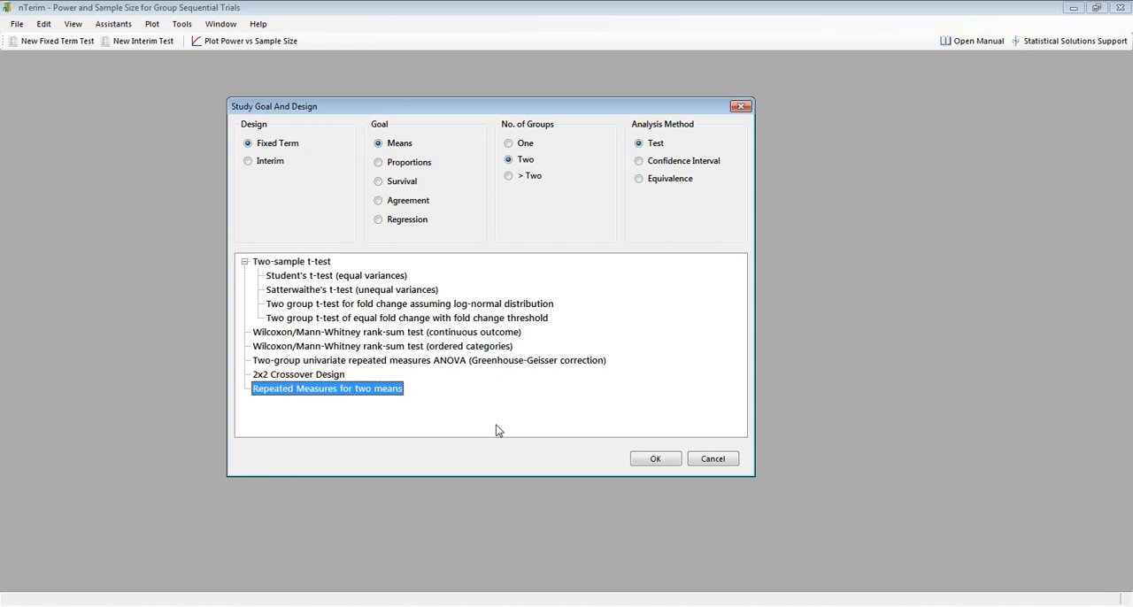
click(658, 459)
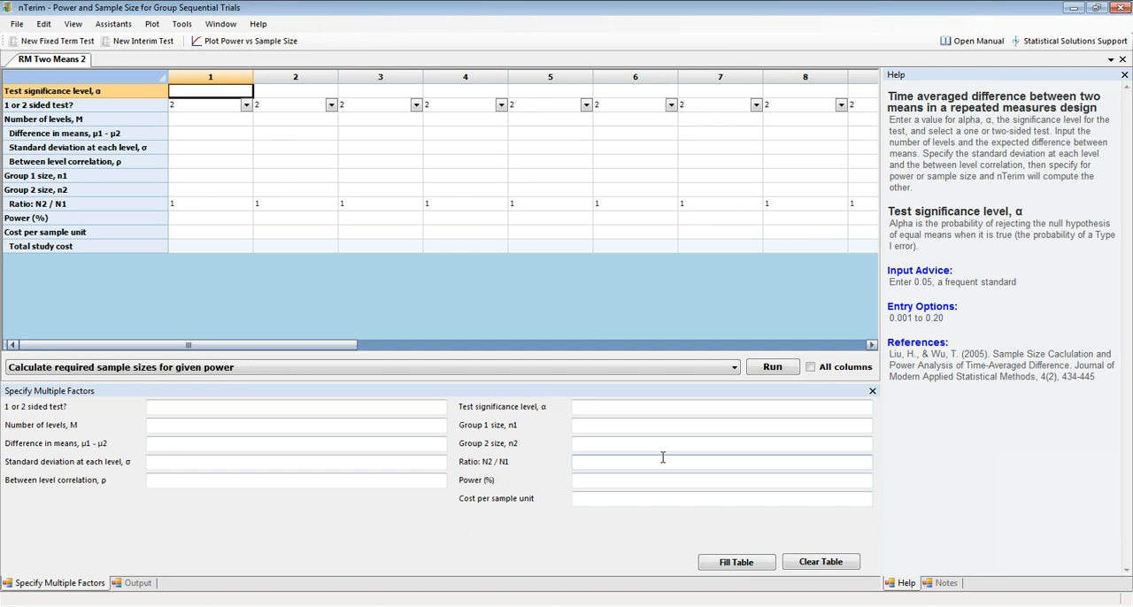
View the guidance for the number of levels and the output area, and return to the multiple-factor entry form.
click(607, 443)
click(204, 119)
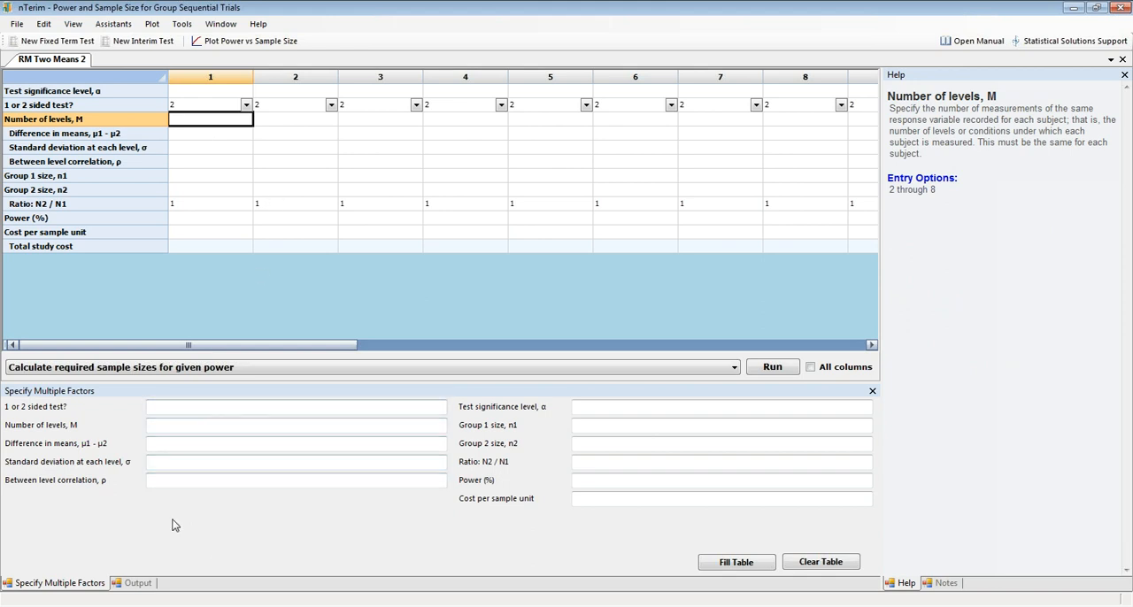
click(141, 584)
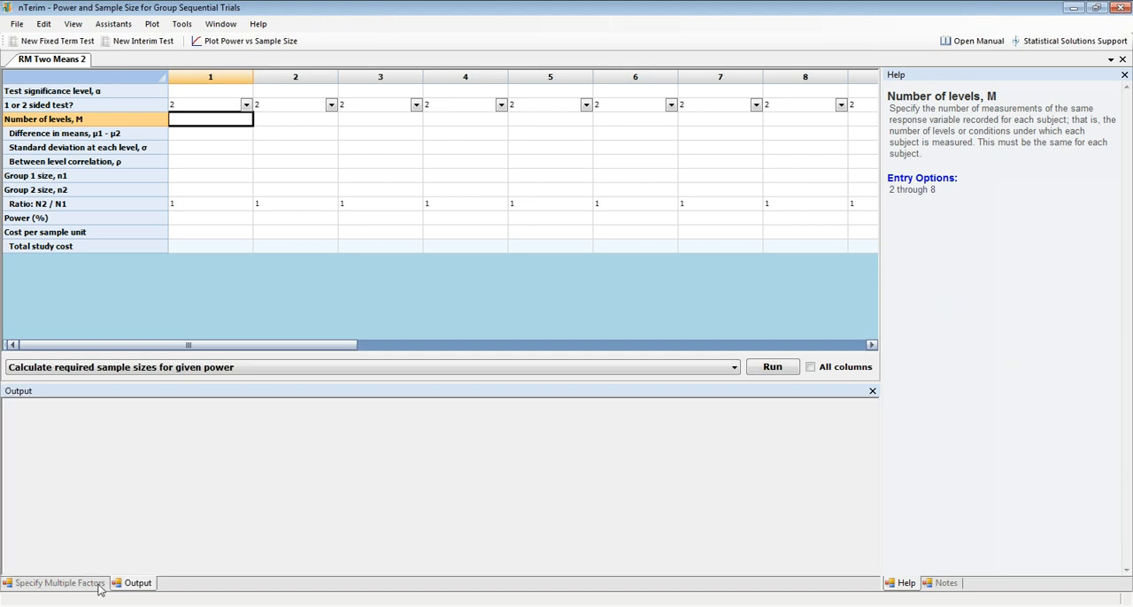
click(97, 584)
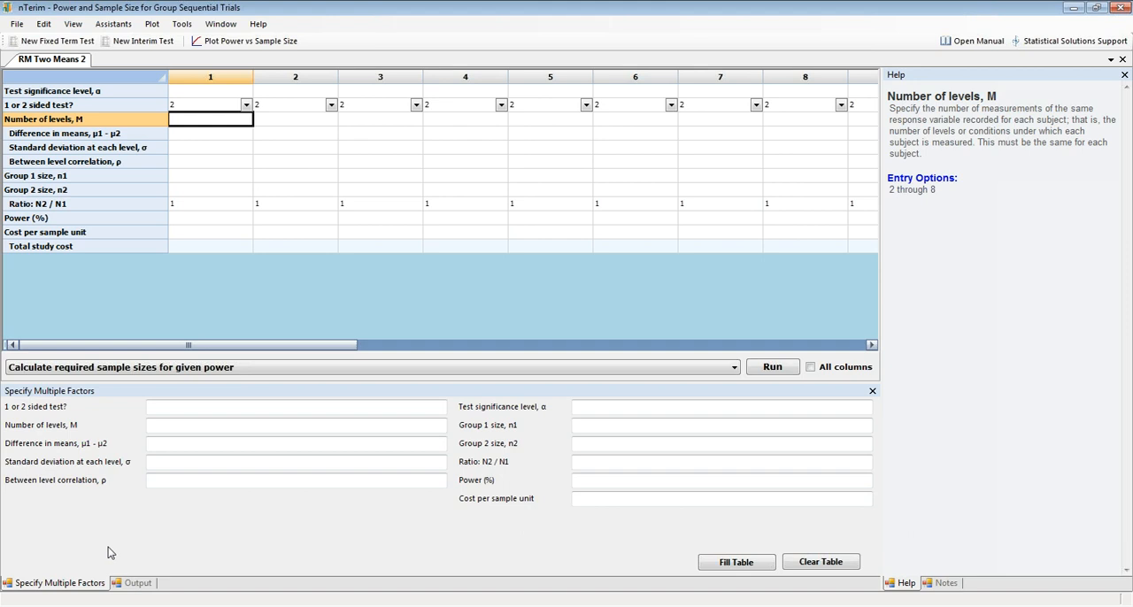
click(220, 24)
click(212, 58)
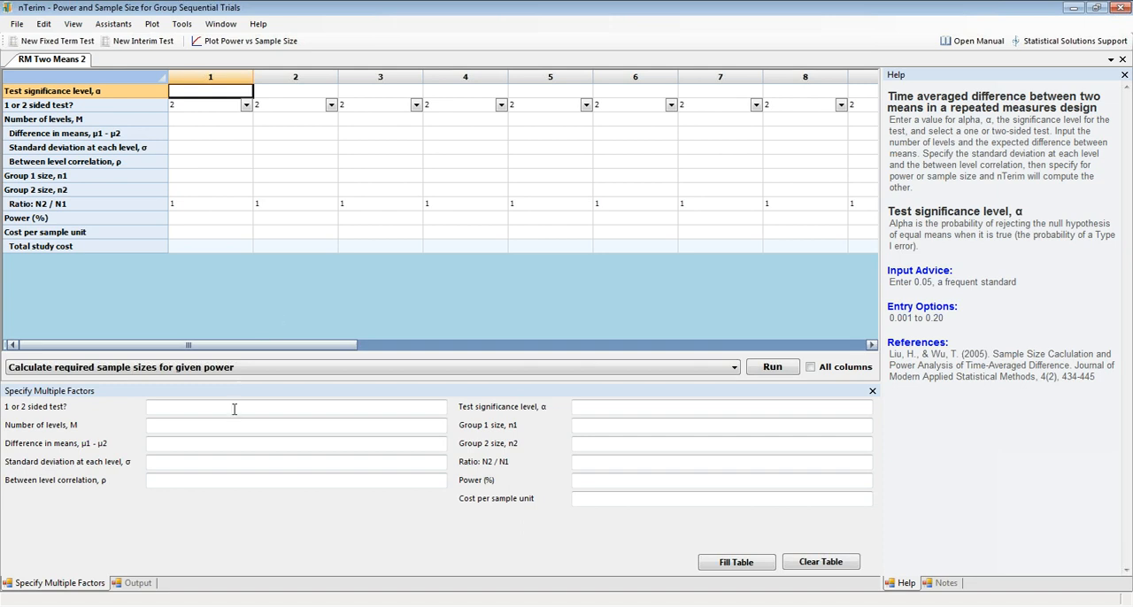
In the multiple-factor form, set the significance level to 0.05, a 2-sided test and 4 levels.
click(617, 406)
text(0.05)
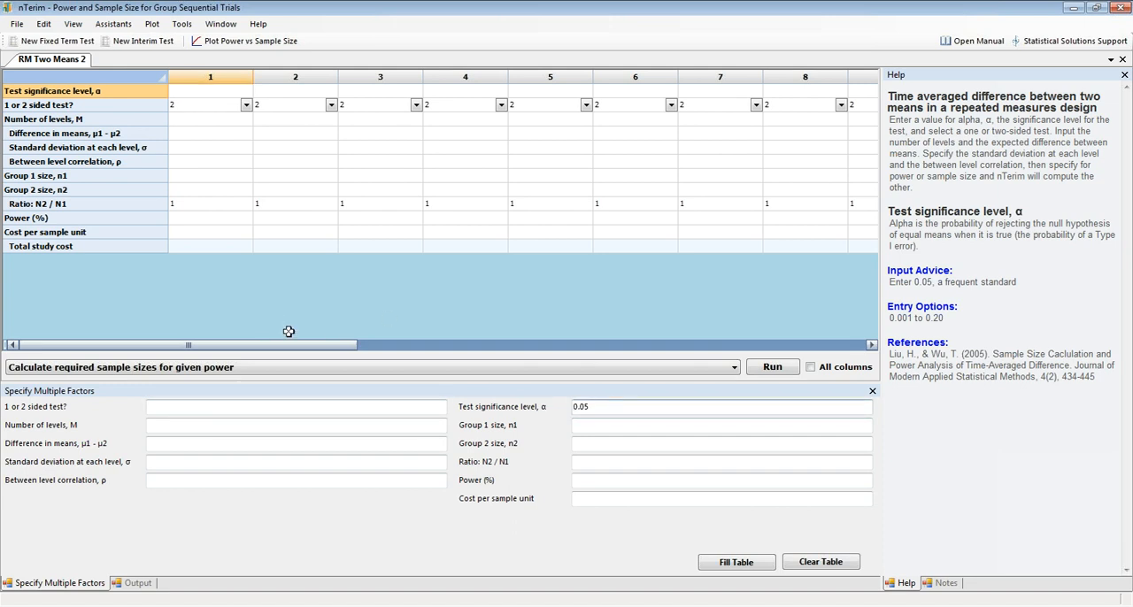
click(253, 407)
text(2)
key(Tab)
text(4)
key(Tab)
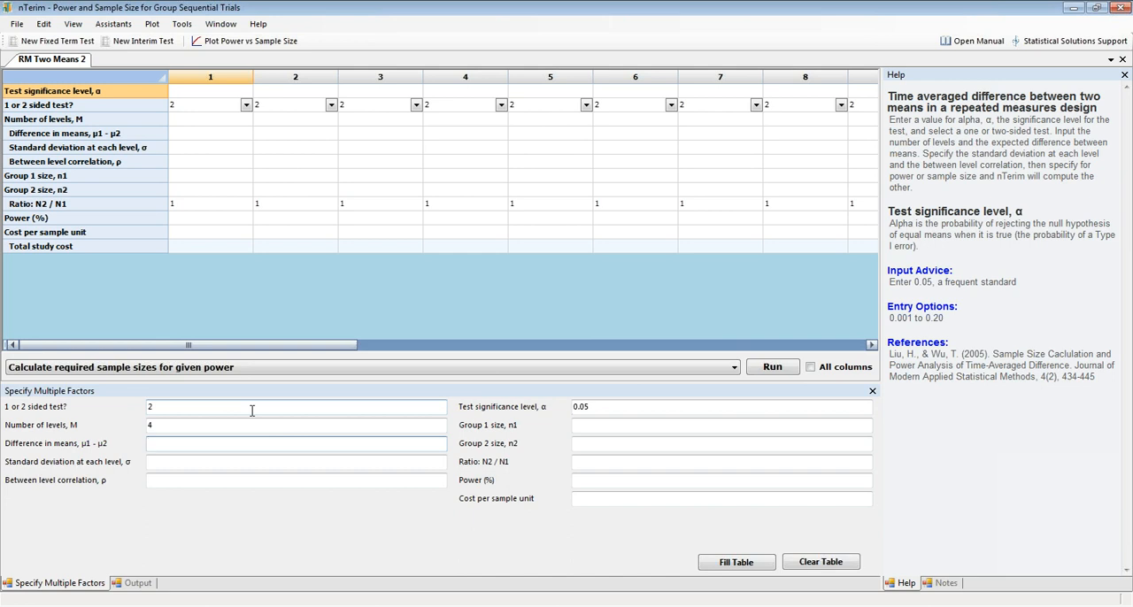
Specify the difference in means as the range .6:1:.1.
text(.6:1:)
text(.1)
Set the standard deviation at each level to 1 and the between-level correlations to .6 .7 .8.
click(208, 465)
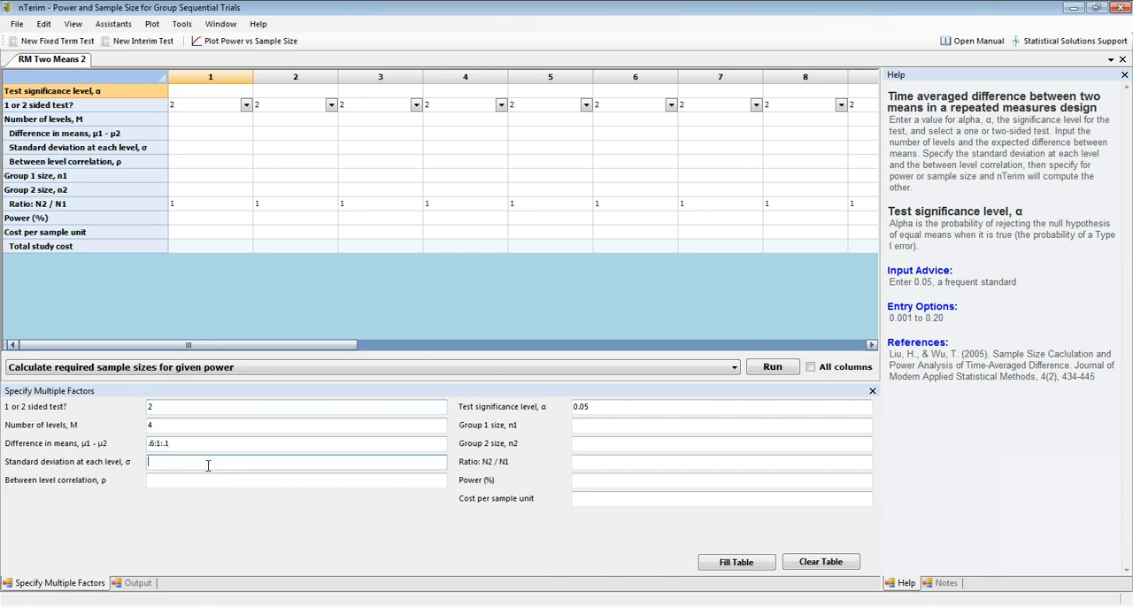
text(1)
key(Tab)
text(.6)
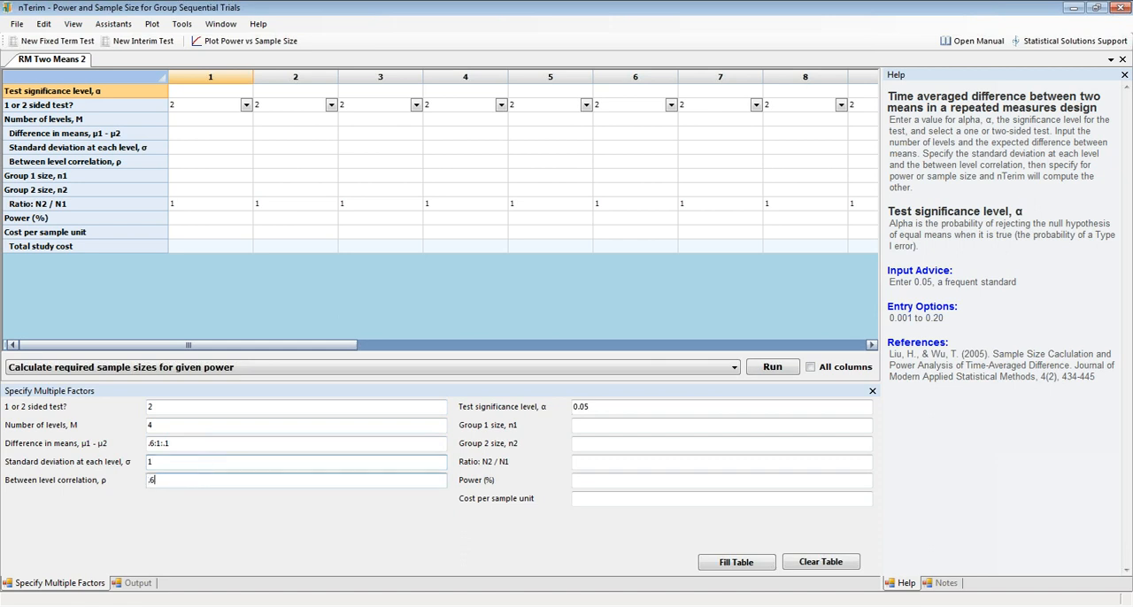
text(:7 .8)
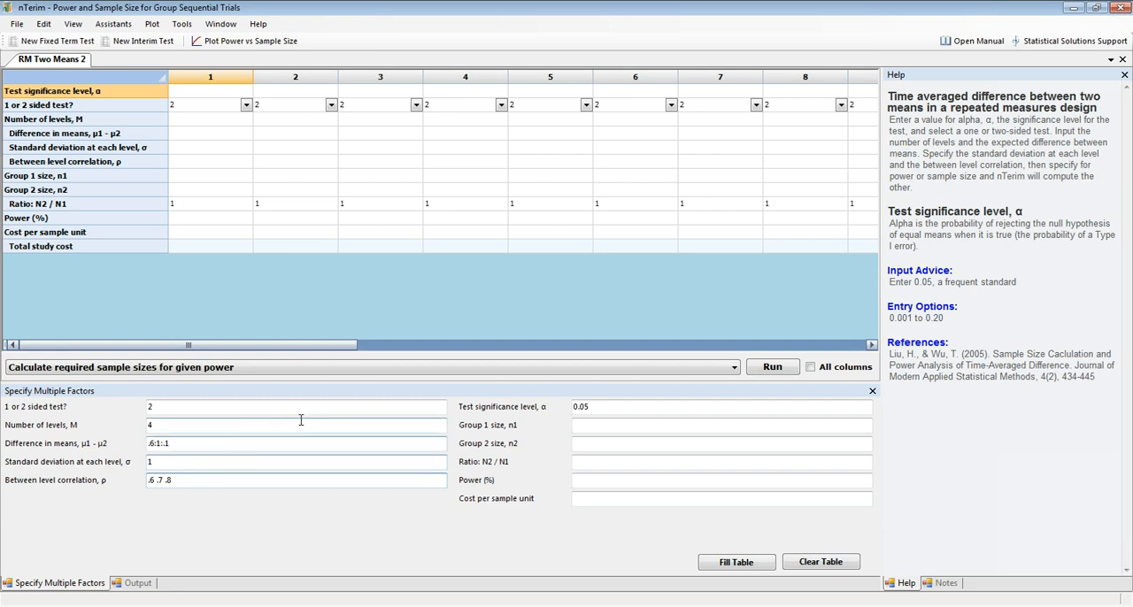
Set both group sizes to 20 and the cost per sample unit to .9, and fill the table from these factors.
click(648, 430)
text(20)
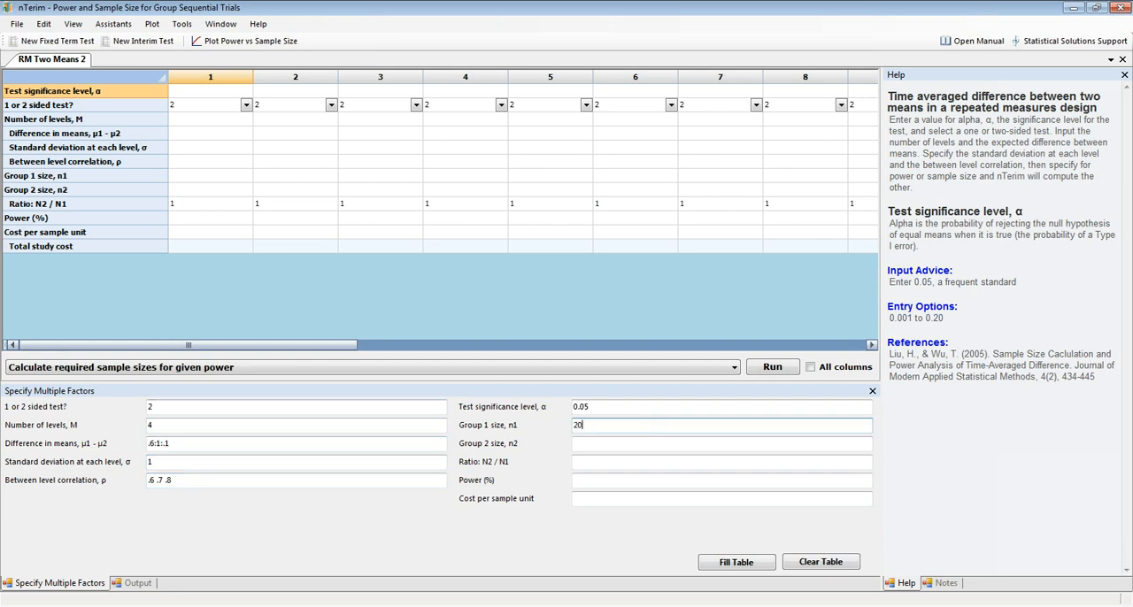
key(Tab)
text(20)
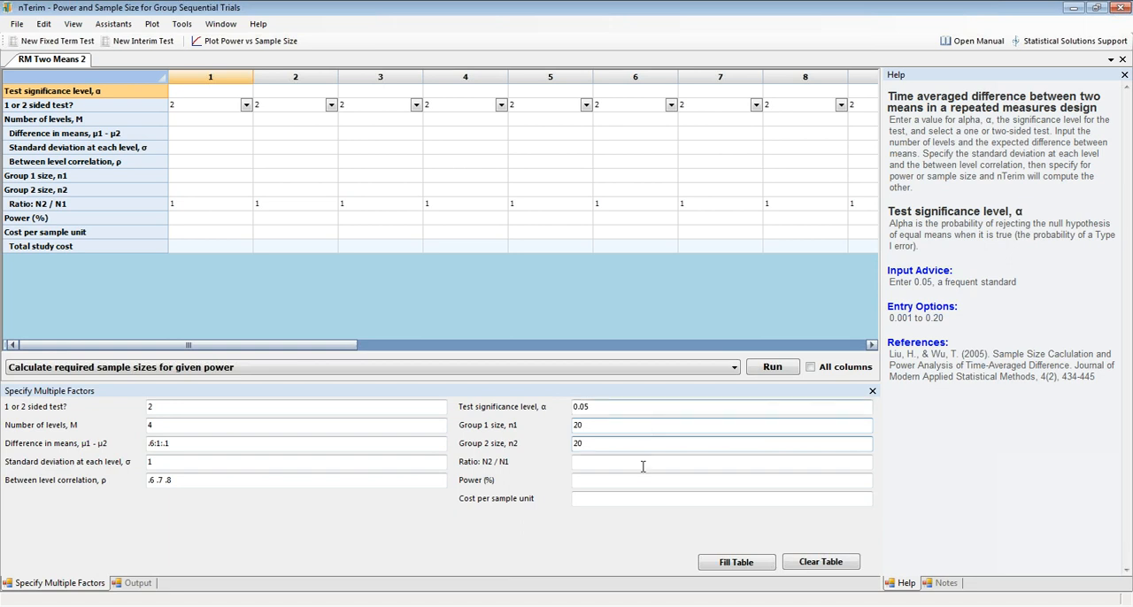
click(624, 499)
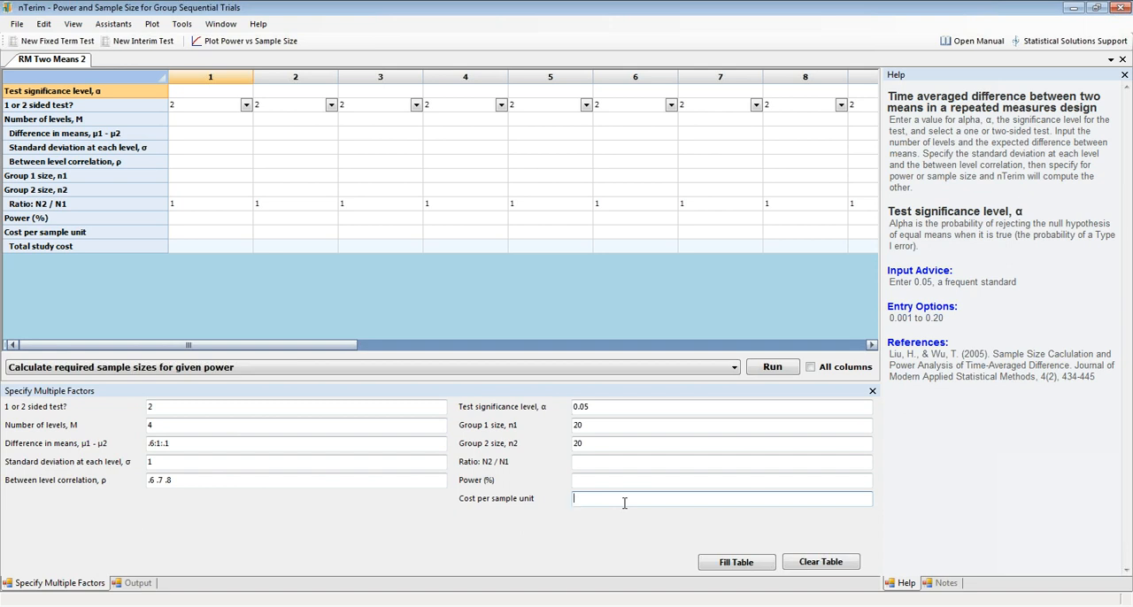
text(.9)
click(751, 569)
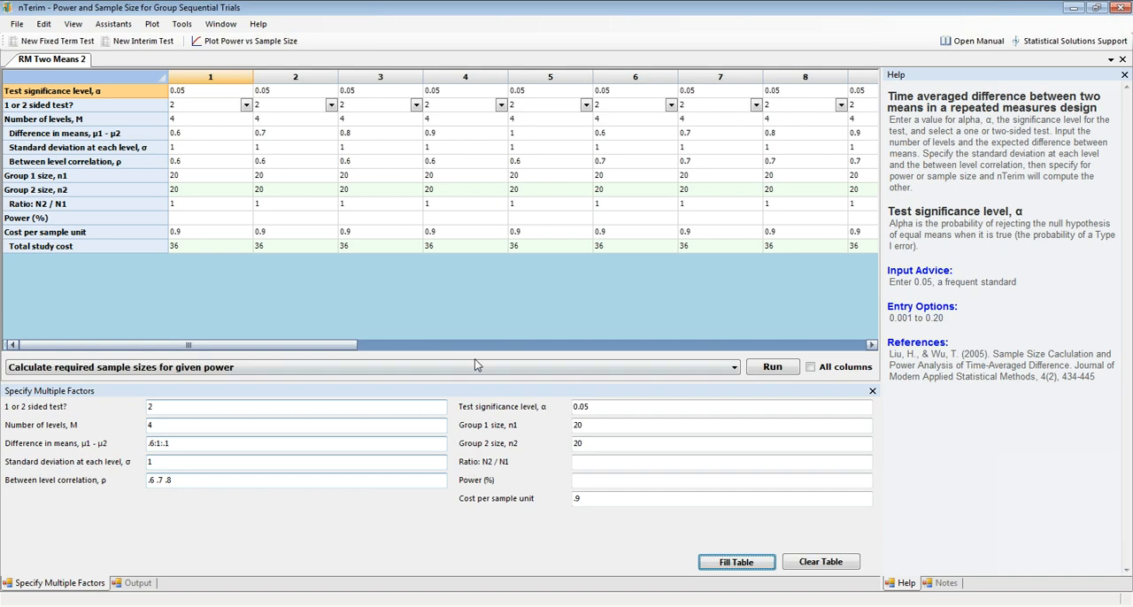
Calculate the attainable power with the given sample sizes for all columns.
click(715, 369)
click(594, 390)
click(809, 368)
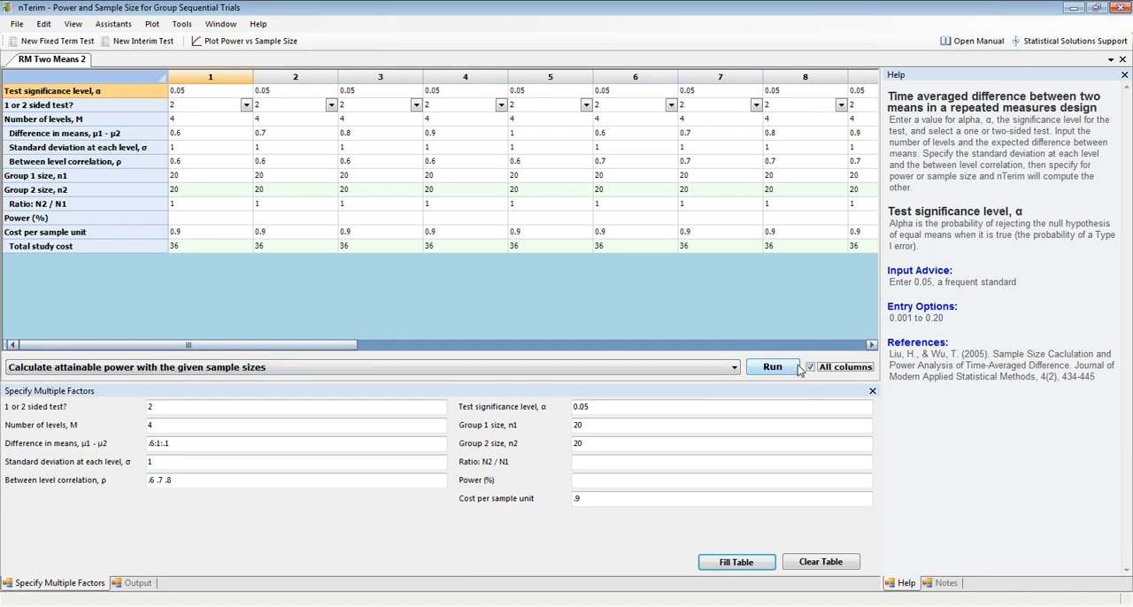
click(781, 371)
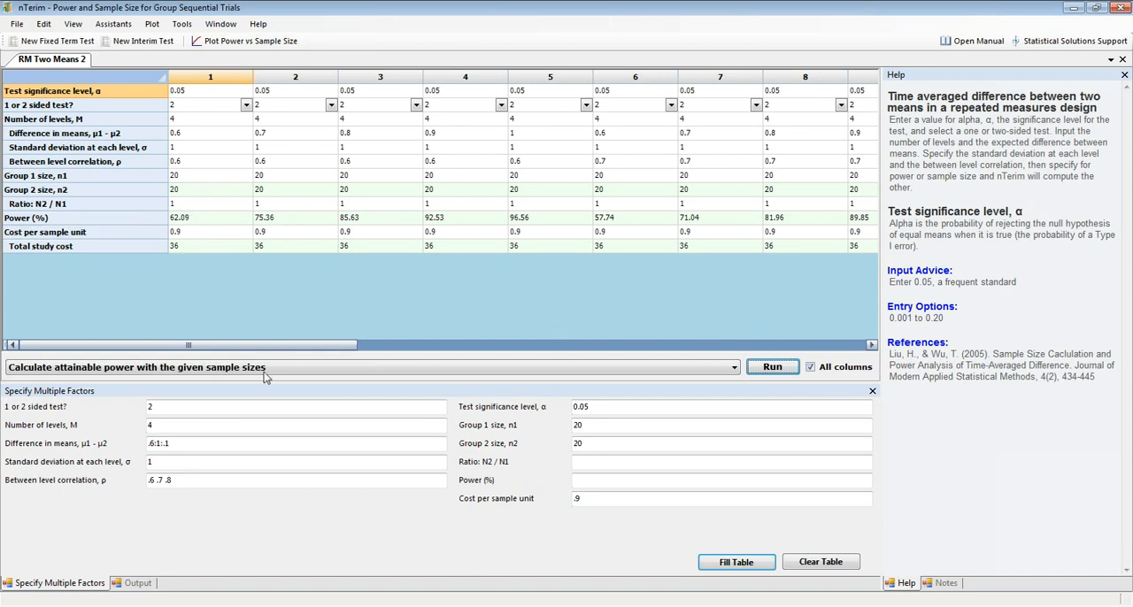
Review the output statements for columns 1, 2 and 3 of the table.
click(139, 584)
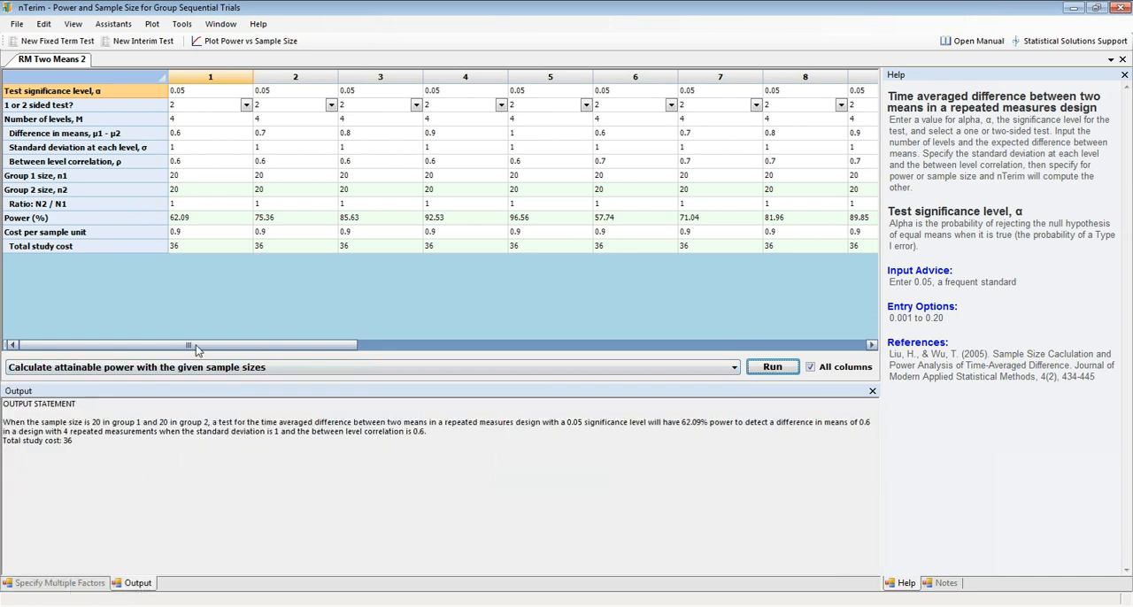
click(231, 131)
click(260, 147)
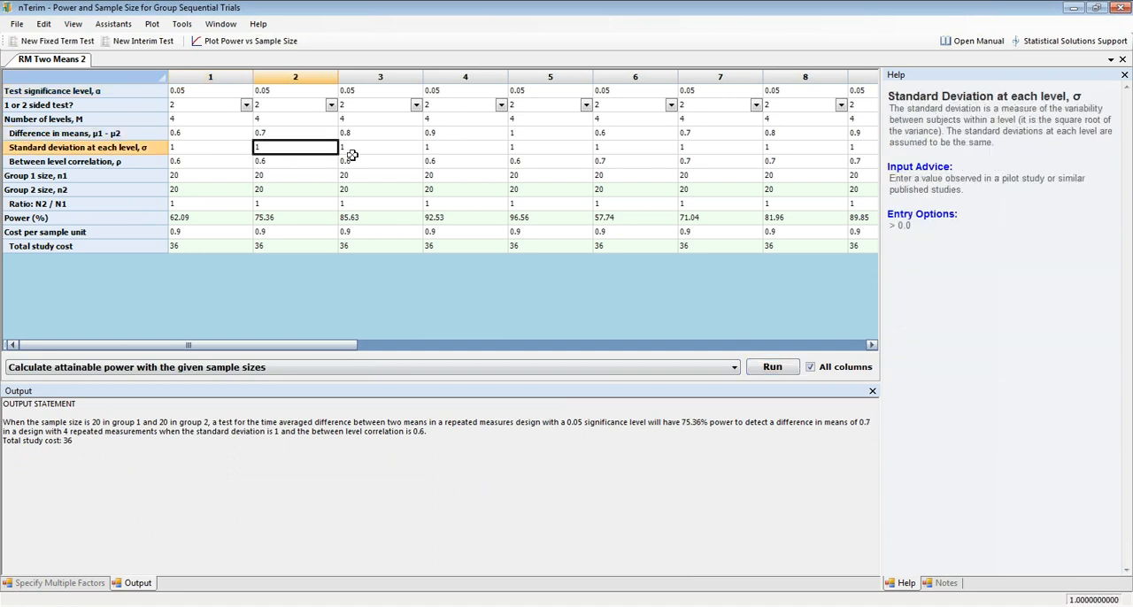
click(382, 150)
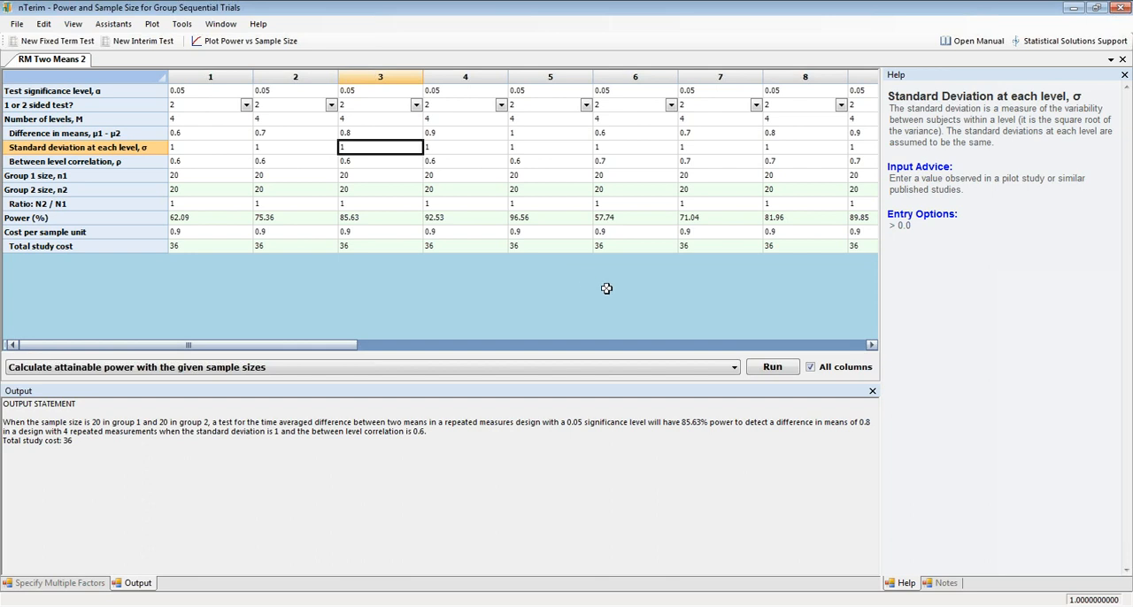
click(222, 162)
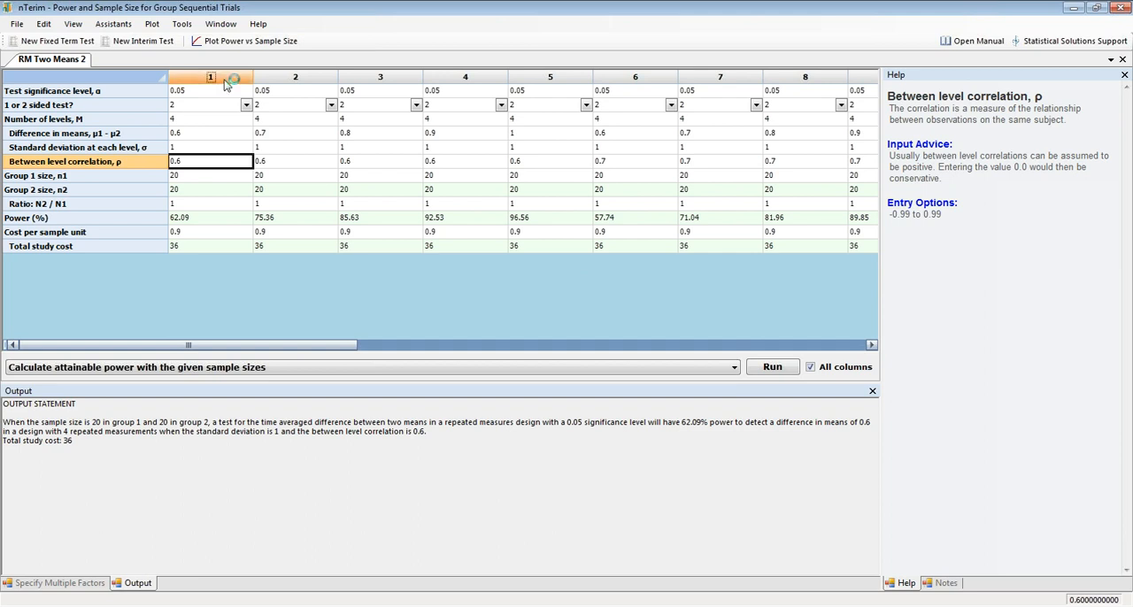
Plot power versus sample size for columns 1 to 4 of the table.
drag(226, 80, 443, 90)
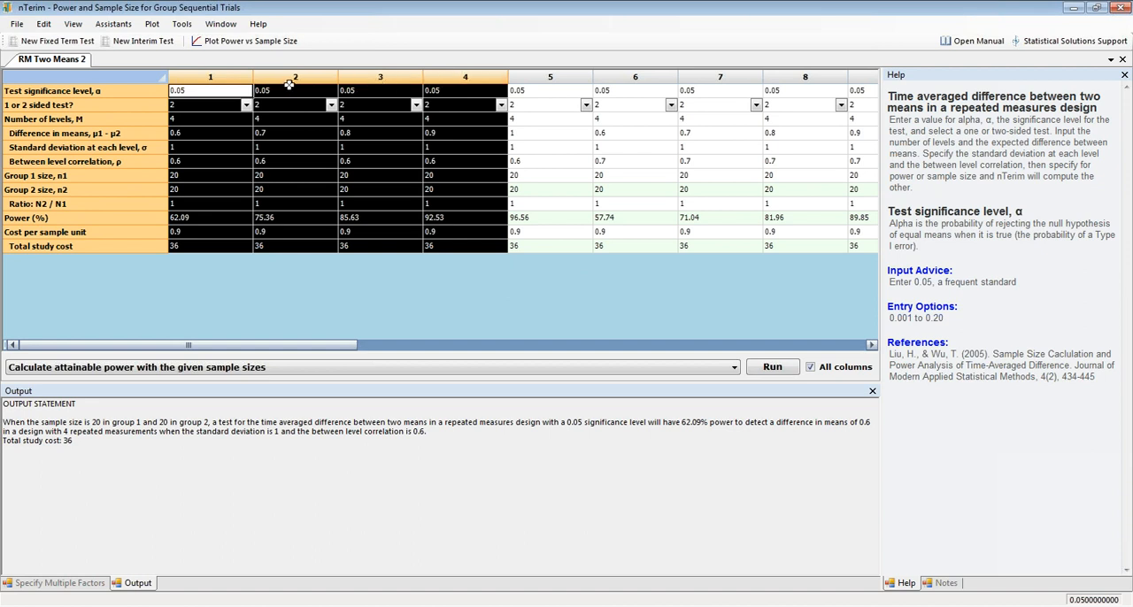
click(248, 43)
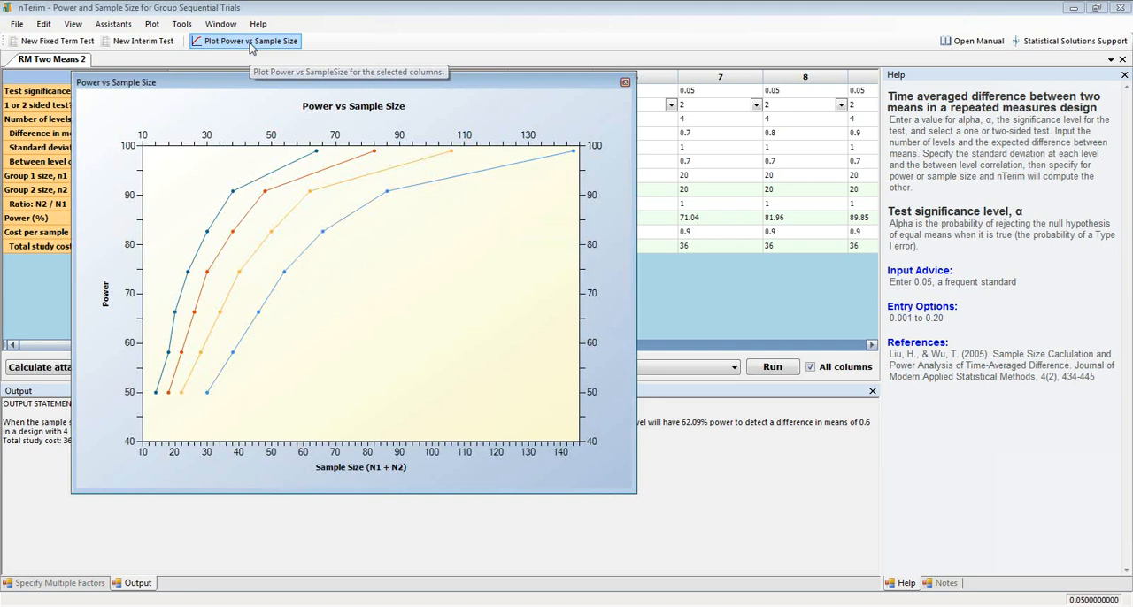
drag(381, 89, 470, 82)
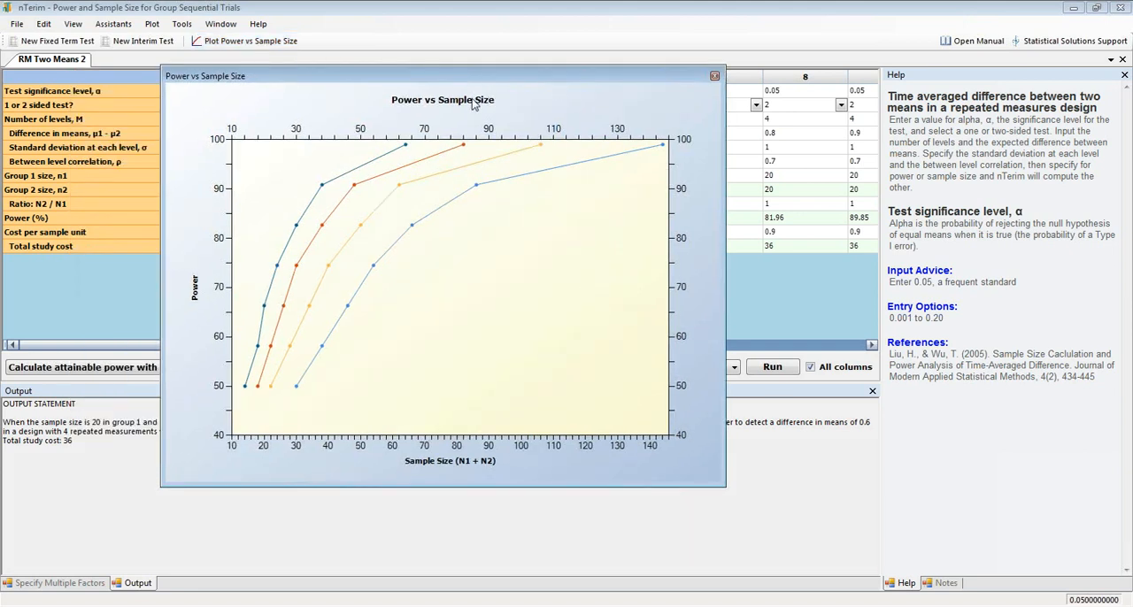
Change the plot's title to "Comparison of Two Means".
double_click(473, 105)
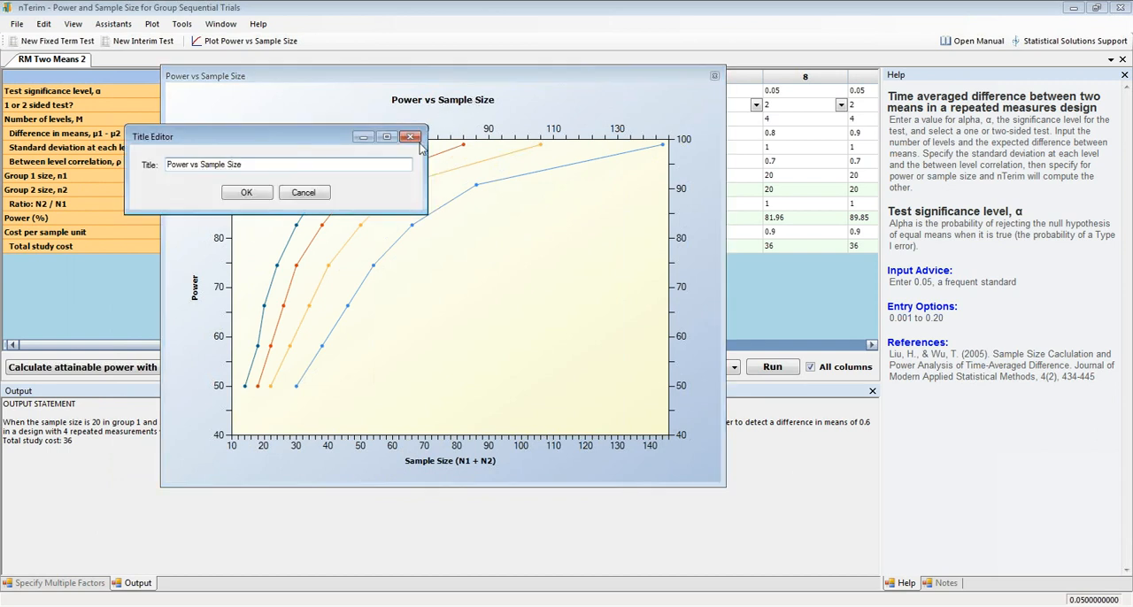
drag(260, 165, 162, 174)
text(Comparison of Two Means)
click(246, 193)
Enable the plot's legend and rename its four entries A, B, C and D.
right_click(690, 237)
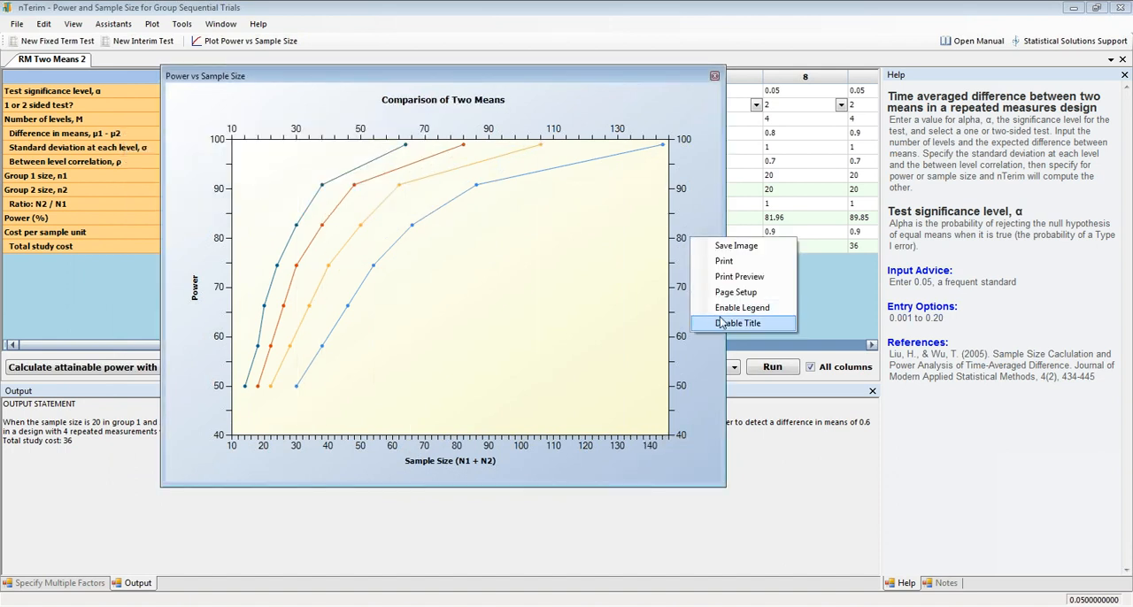
click(726, 309)
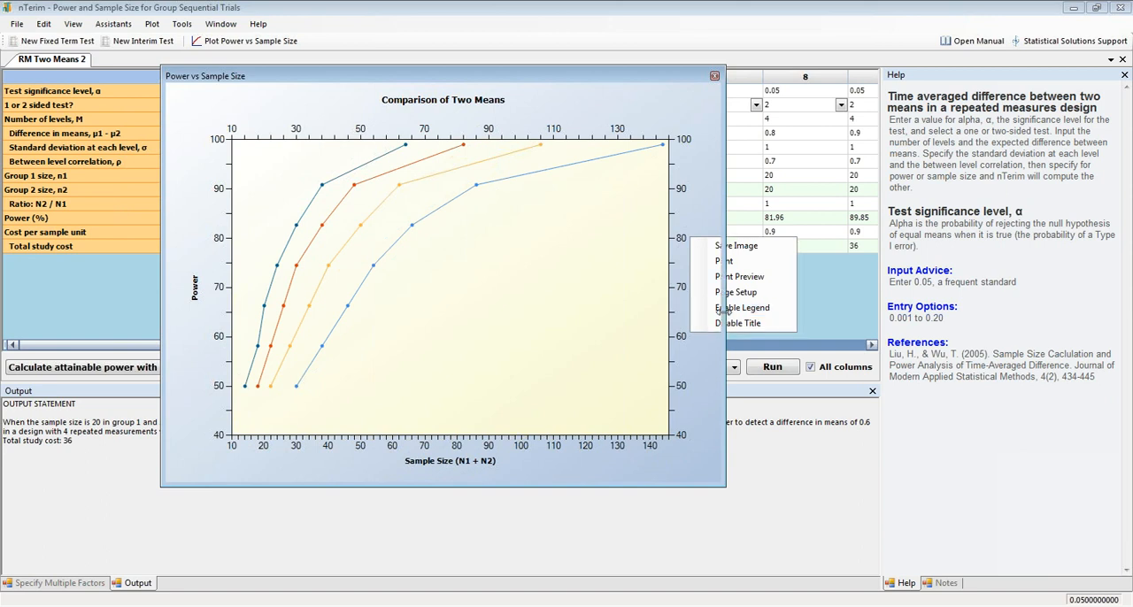
double_click(688, 296)
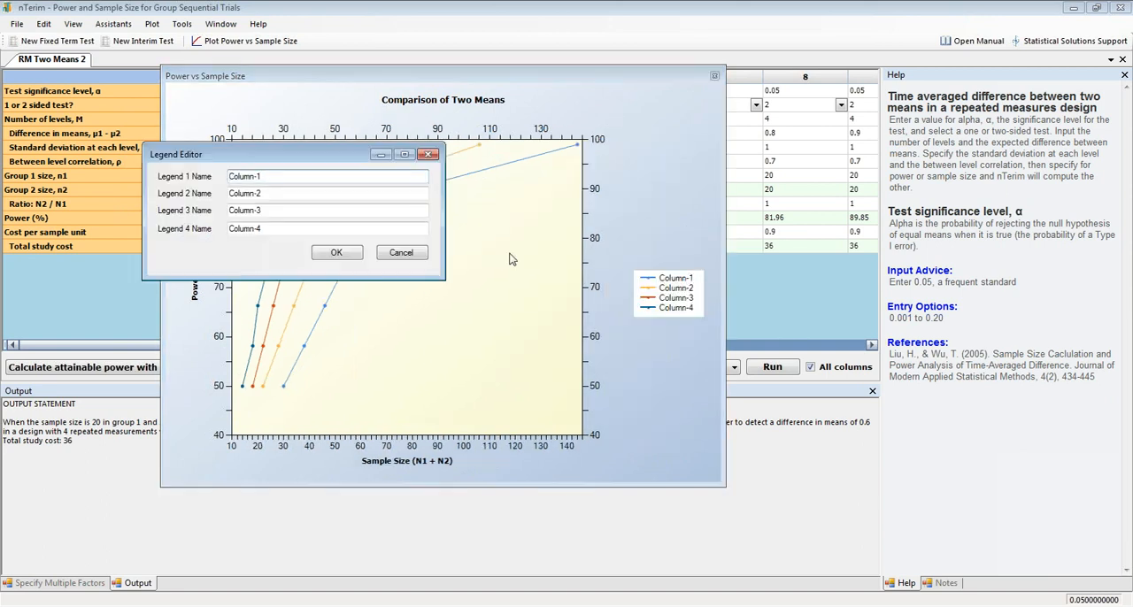
drag(275, 177, 224, 178)
text(A)
key(Tab)
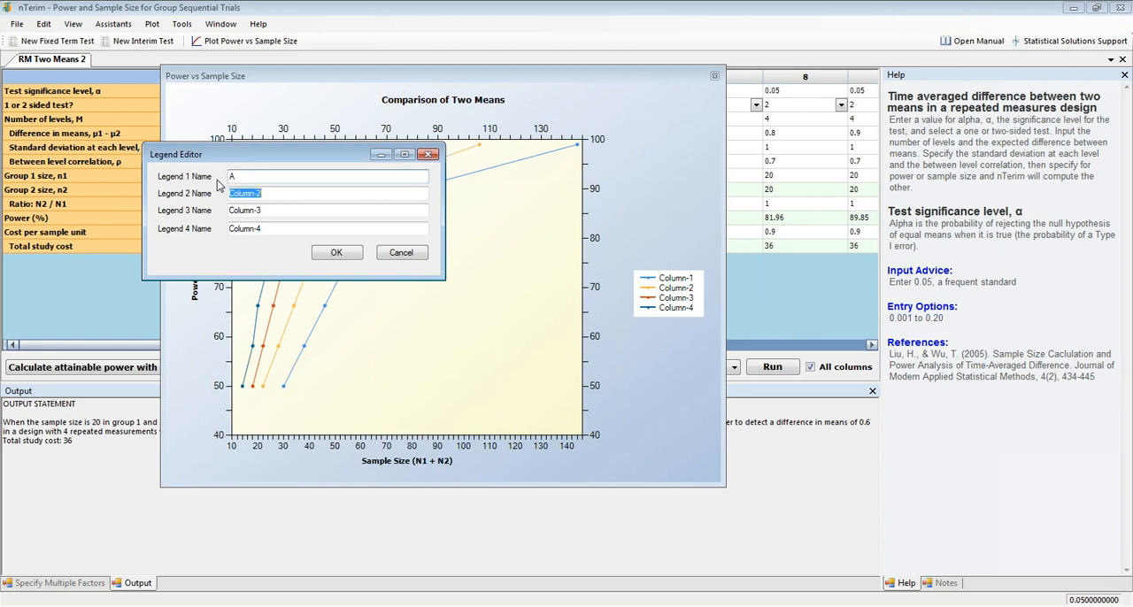
text(B)
key(Tab)
text(C)
key(Tab)
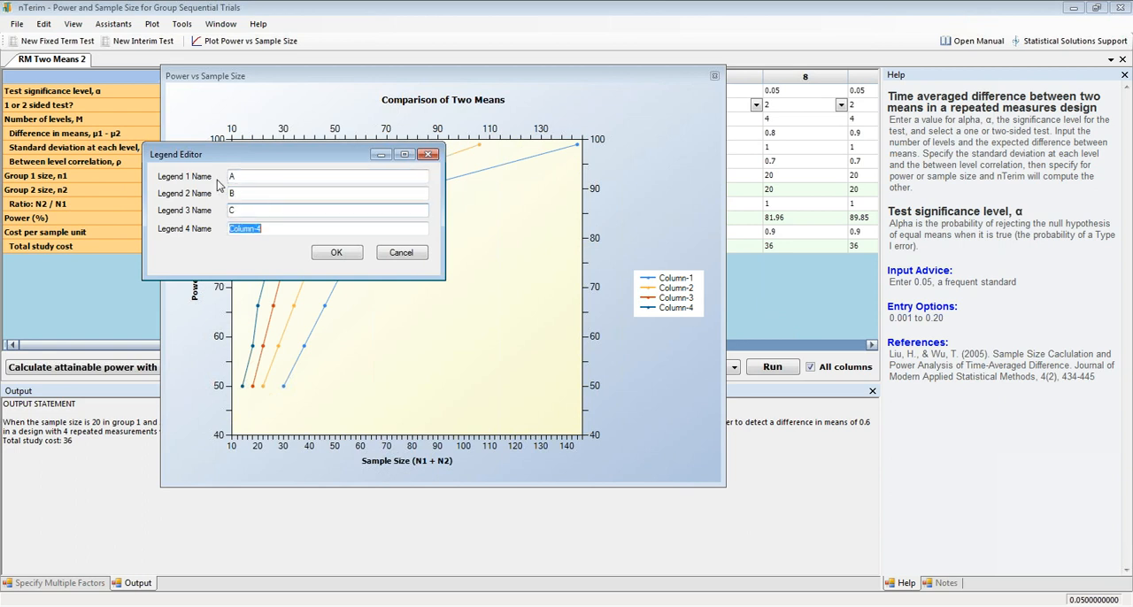
text(S)
key(BackSpace)
text(D)
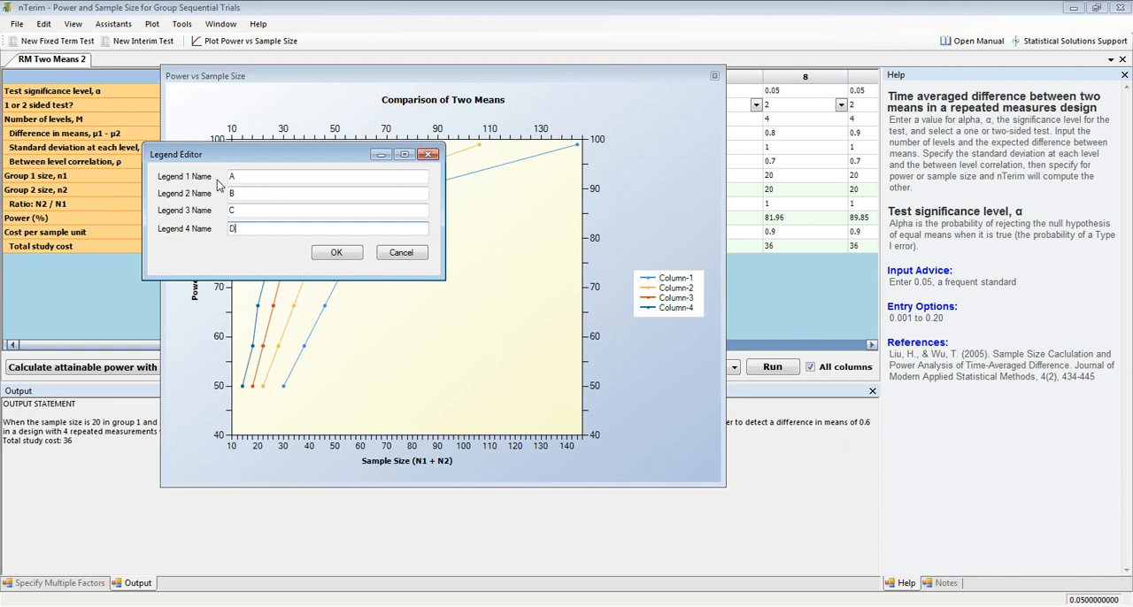
click(336, 253)
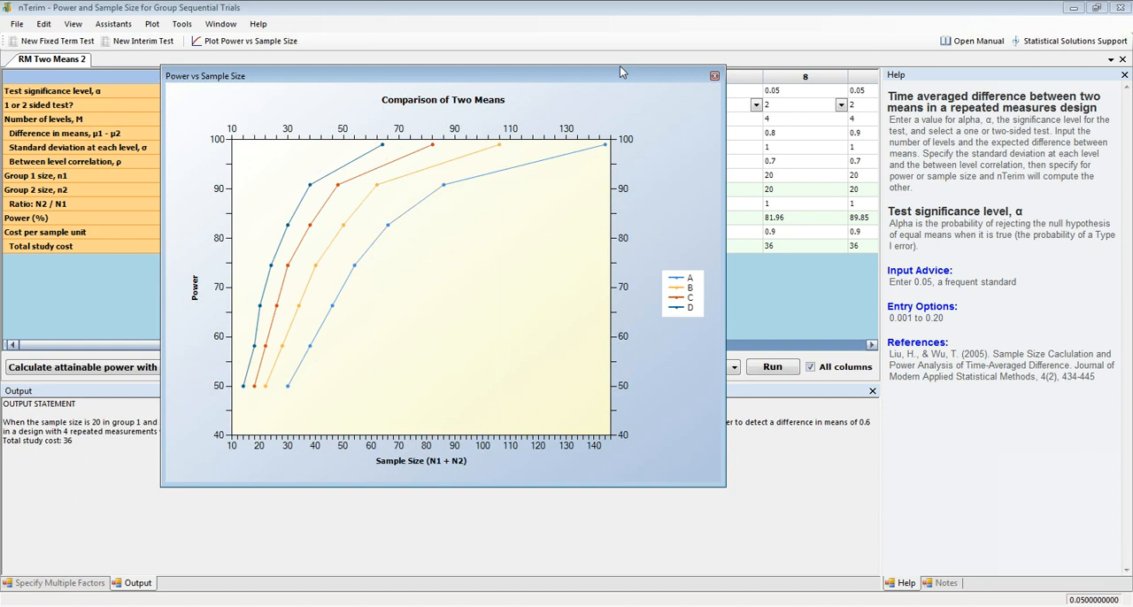
Move the plot window aside to uncover the first columns of the table.
drag(621, 68, 742, 54)
drag(620, 71, 792, 39)
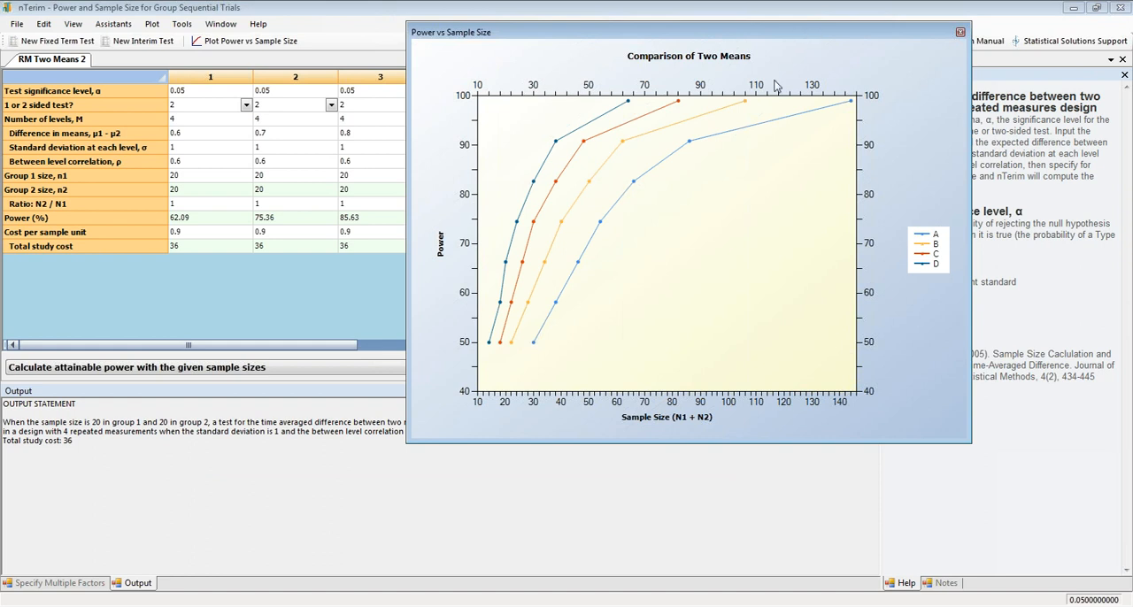
Dock the power versus sample size plot as a tab in the same pane as the output statement.
drag(782, 34, 445, 487)
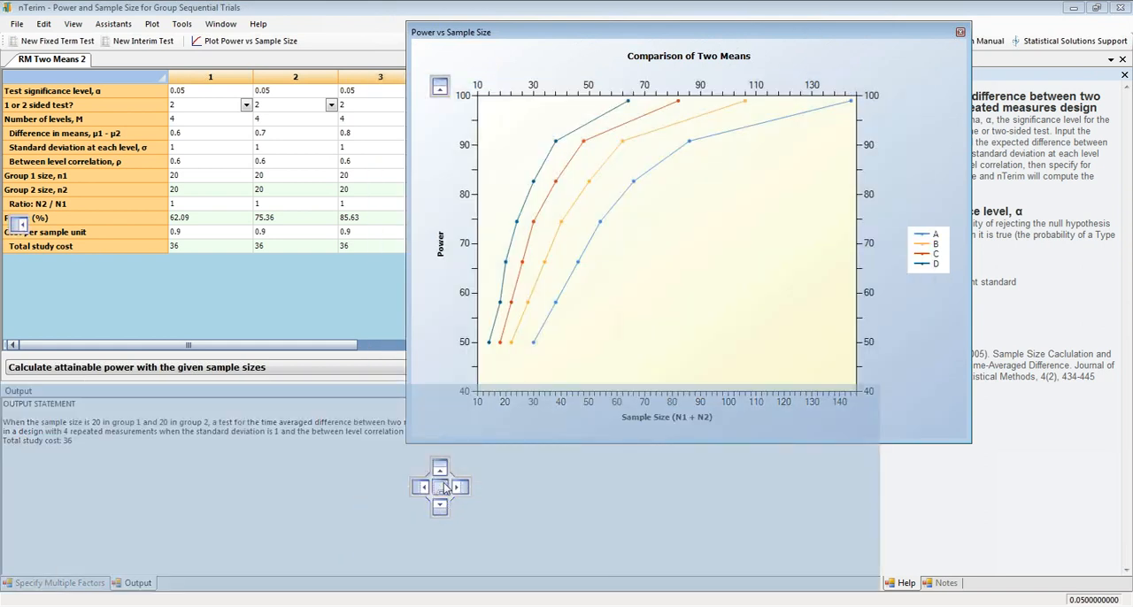
drag(444, 488, 443, 488)
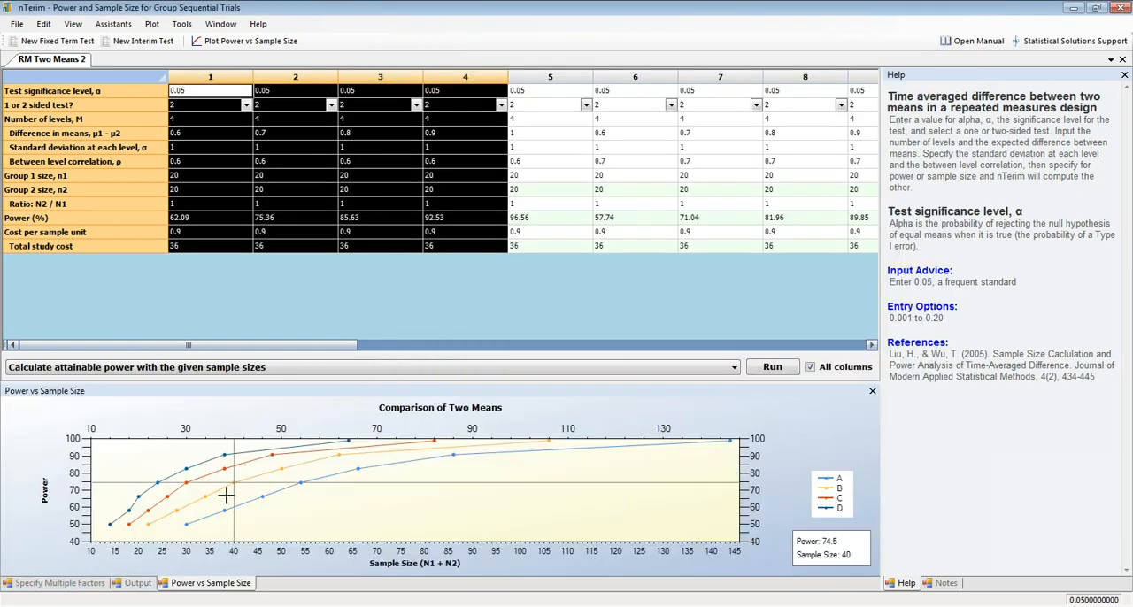
Clear all values from the repeated measures table and bring the docked plot back into view.
click(85, 584)
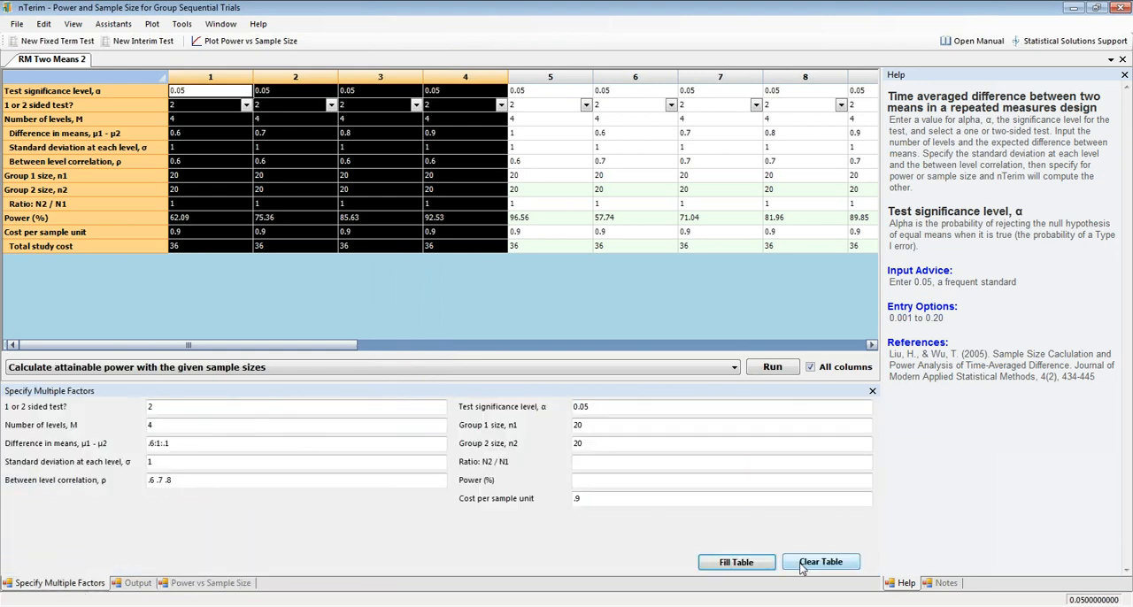
click(814, 564)
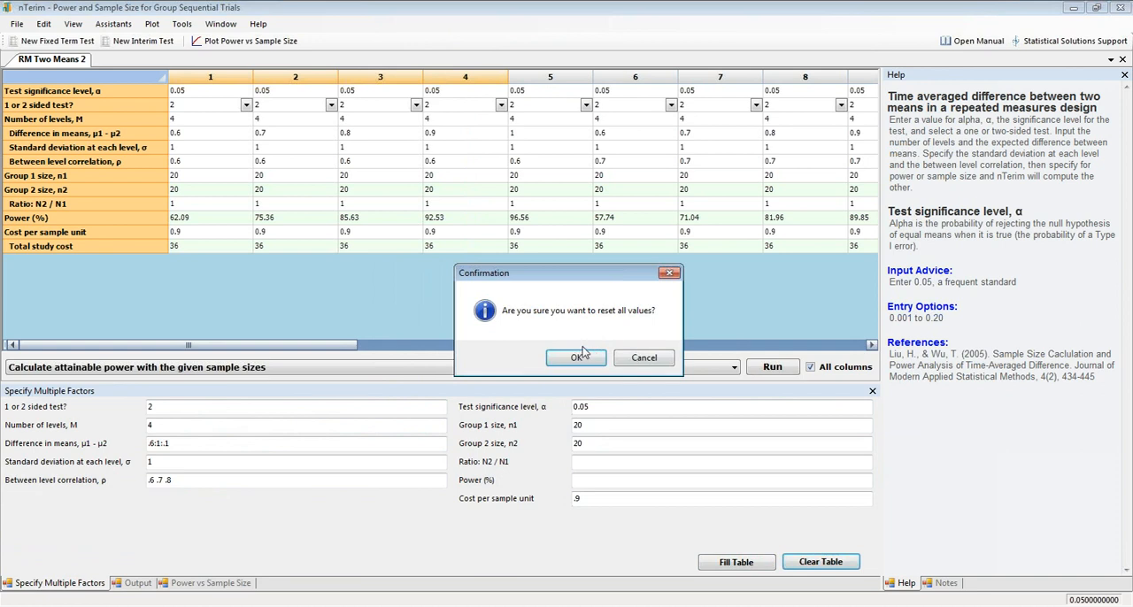
click(577, 356)
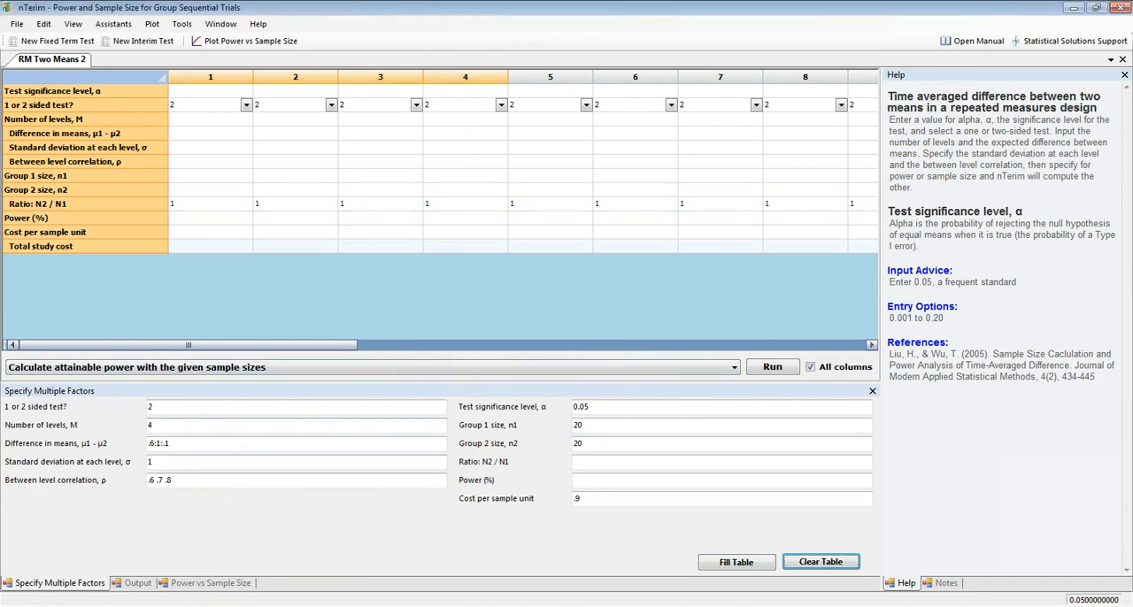
click(237, 585)
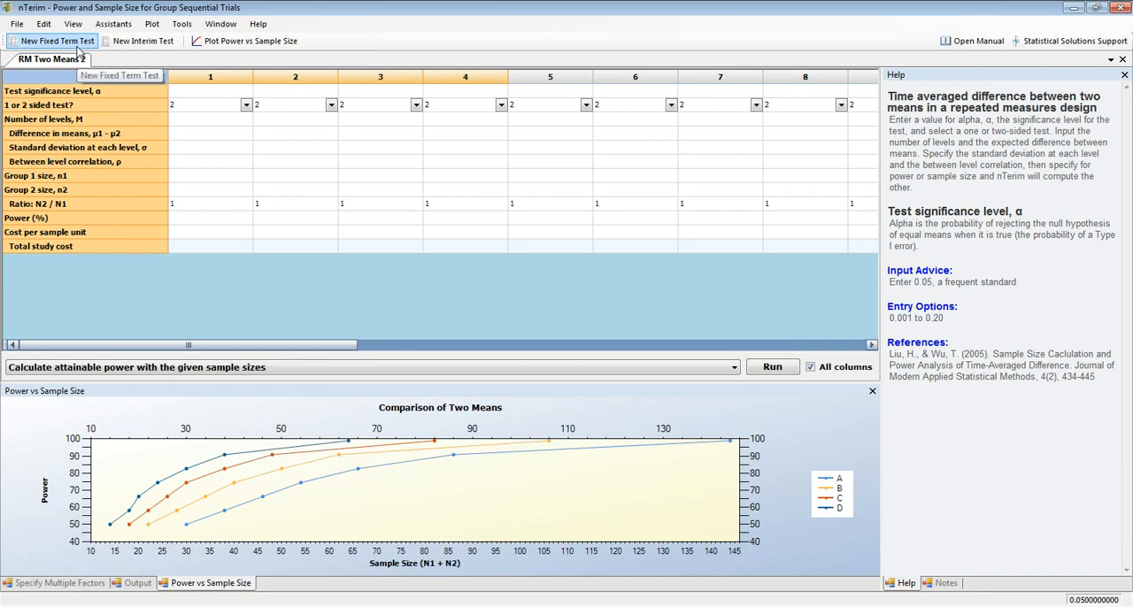
Create a new fixed term means test for more than two groups using Analysis of Covariance (ANCOVA).
click(77, 48)
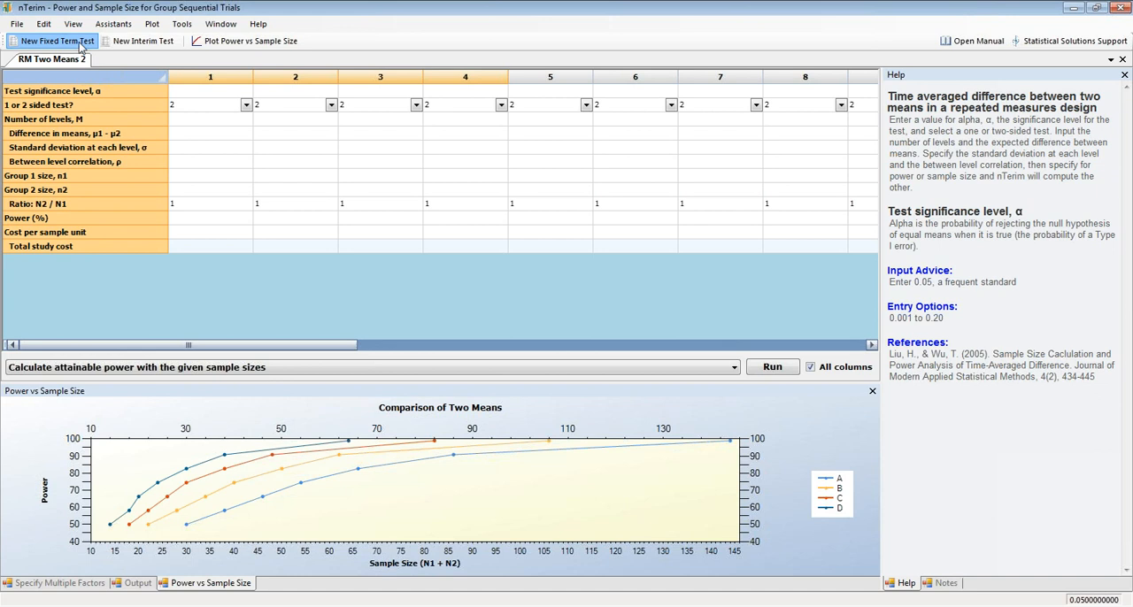
click(584, 192)
click(443, 363)
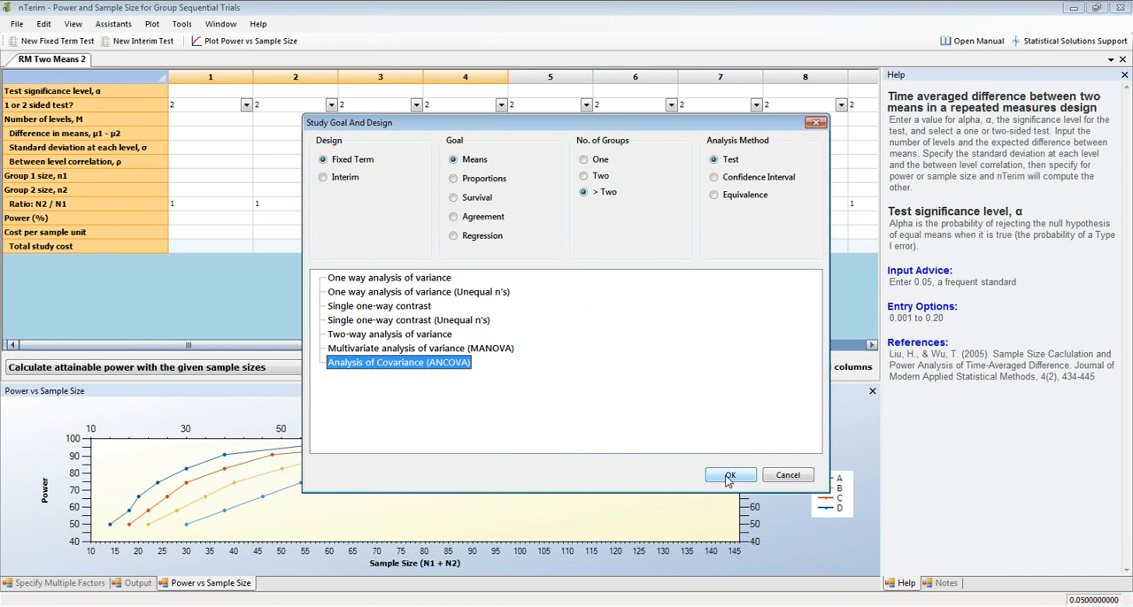
click(728, 477)
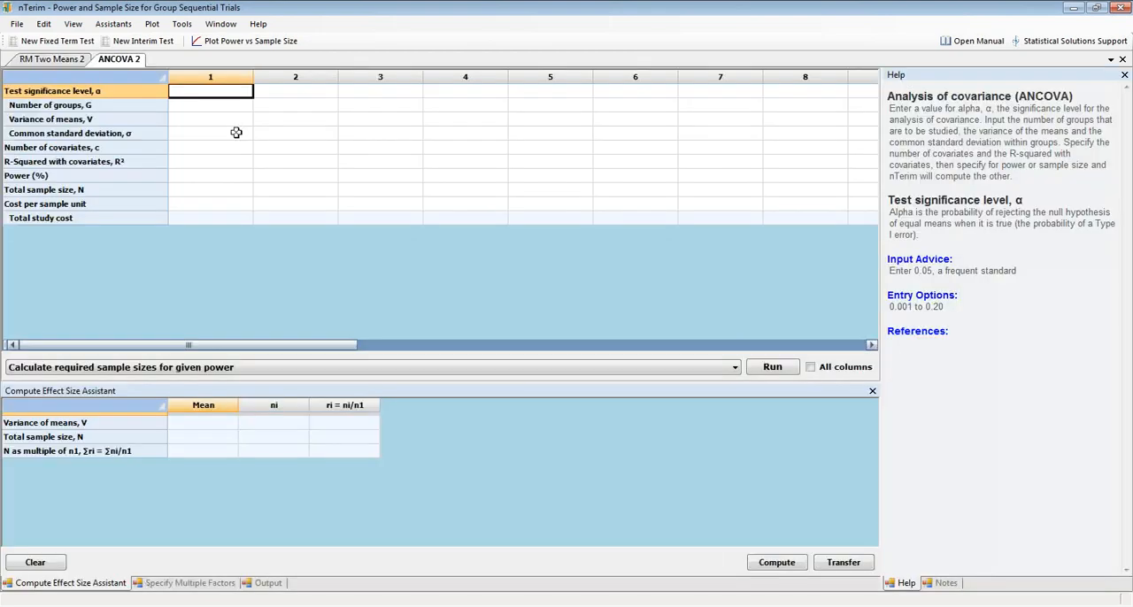
Specify multiple ANCOVA factors: groups 2 4 6, common standard deviation 1.75, 1 covariate, and R-squared with covariates .2:.6:.1.
click(149, 584)
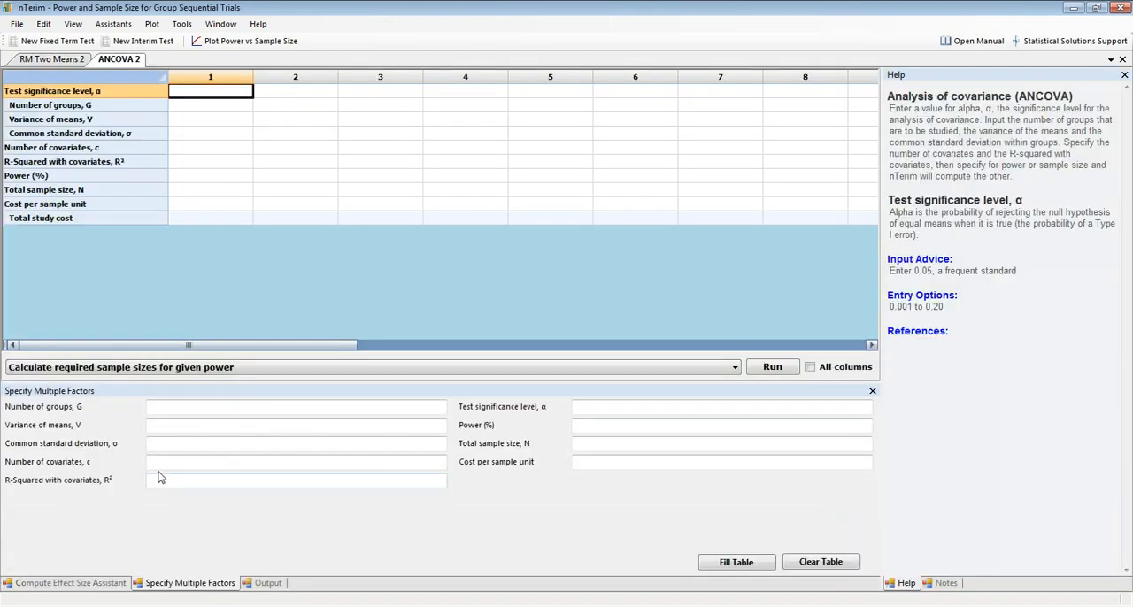
click(174, 409)
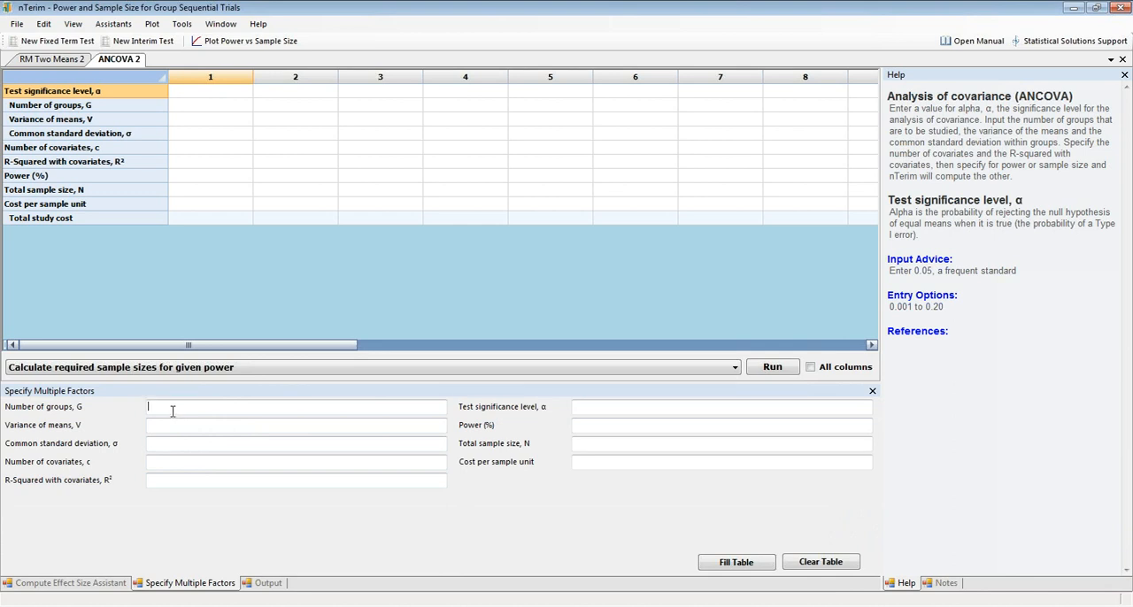
text(2 4 6)
click(179, 423)
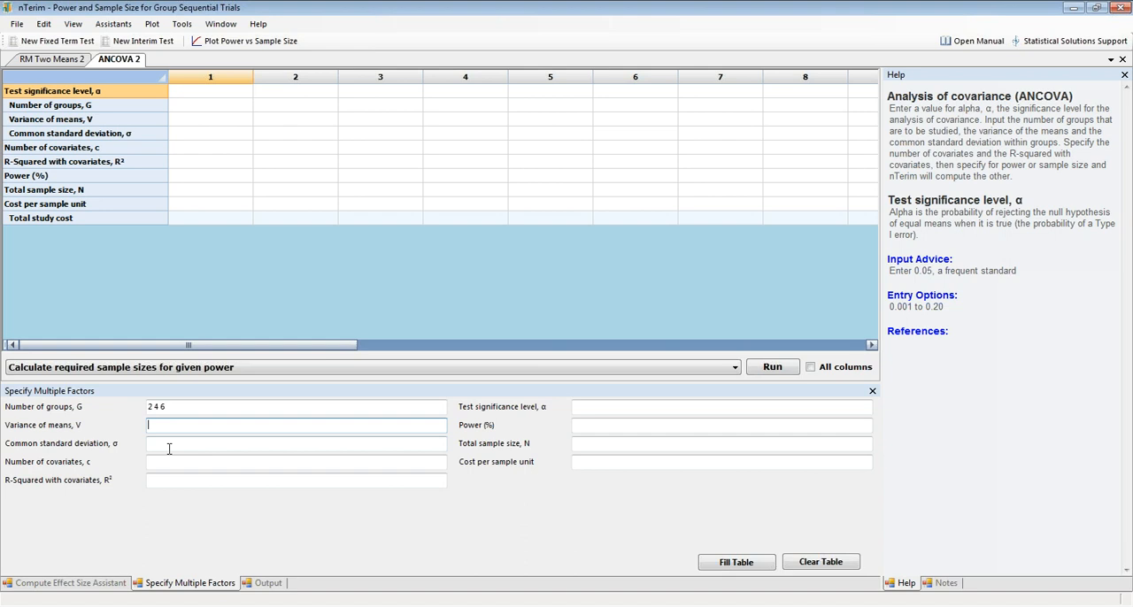
click(170, 446)
text(1.75)
key(Tab)
text(1)
key(Tab)
text(.2)
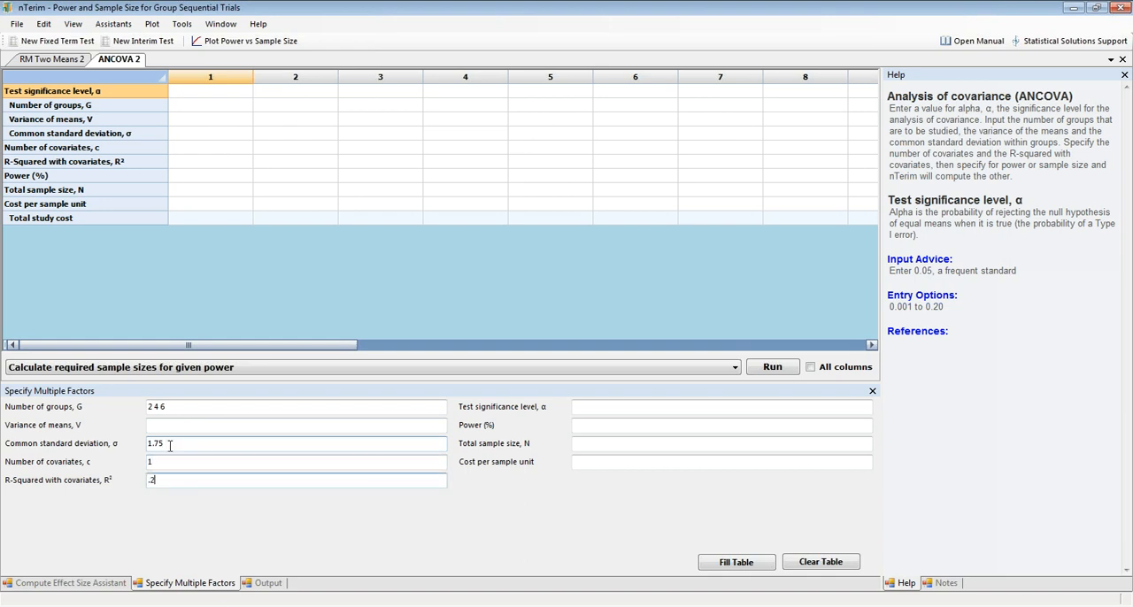
text( .6:.1)
Set the test significance level to 0.05 and power to 90, and fill the table with the factor combinations.
click(596, 410)
text(0.05)
click(677, 422)
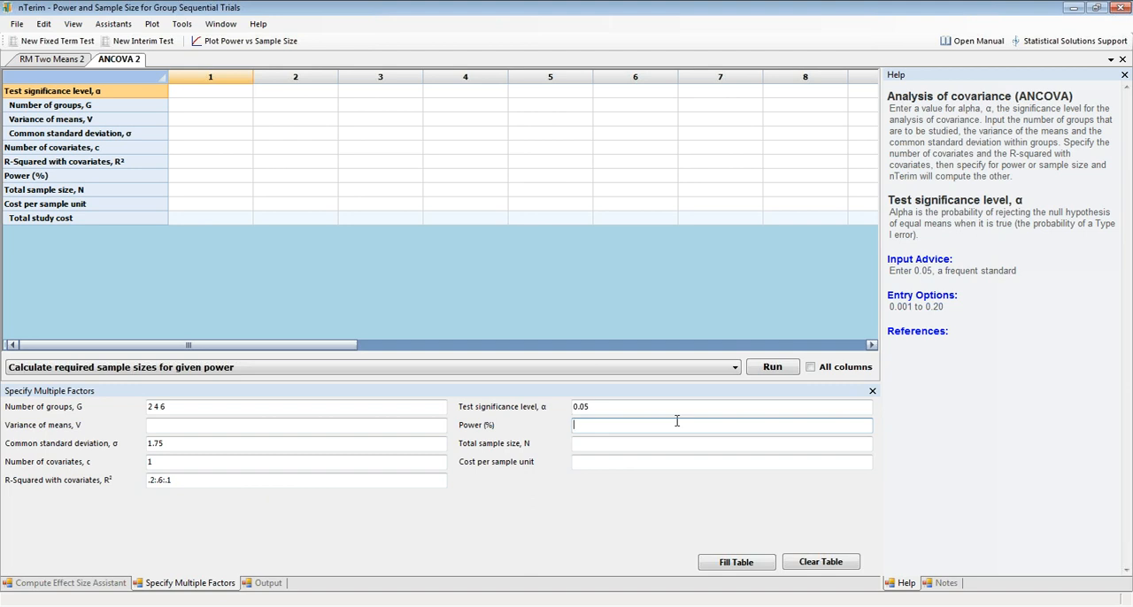
text(90)
click(733, 562)
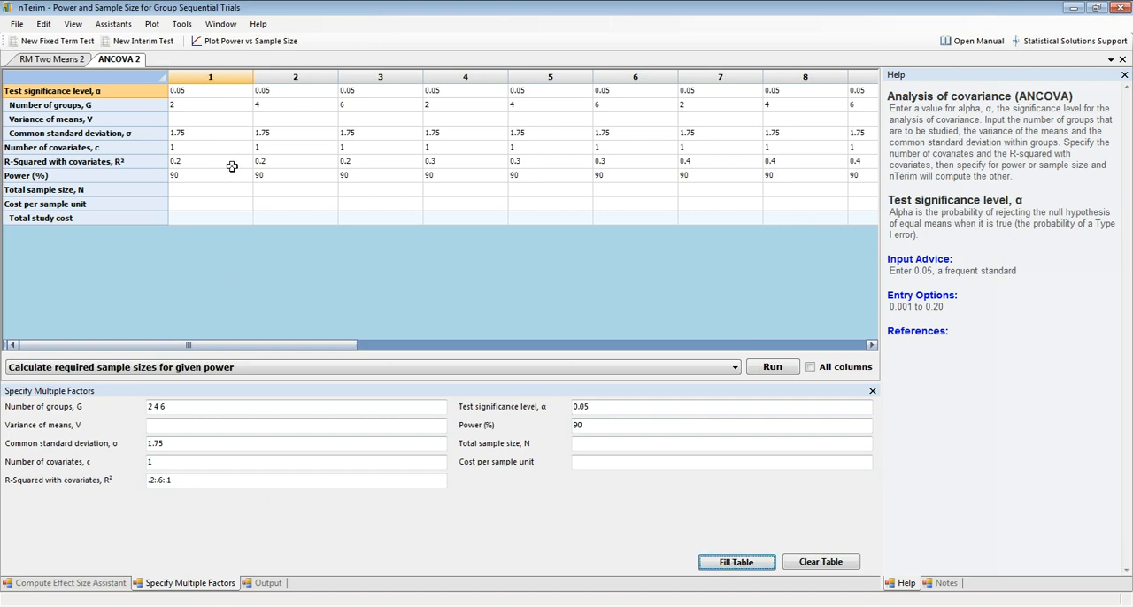
Compute column 1's variance of means from group means 24 and 26 with a group 2 ratio of 1, and transfer it to the table.
click(225, 120)
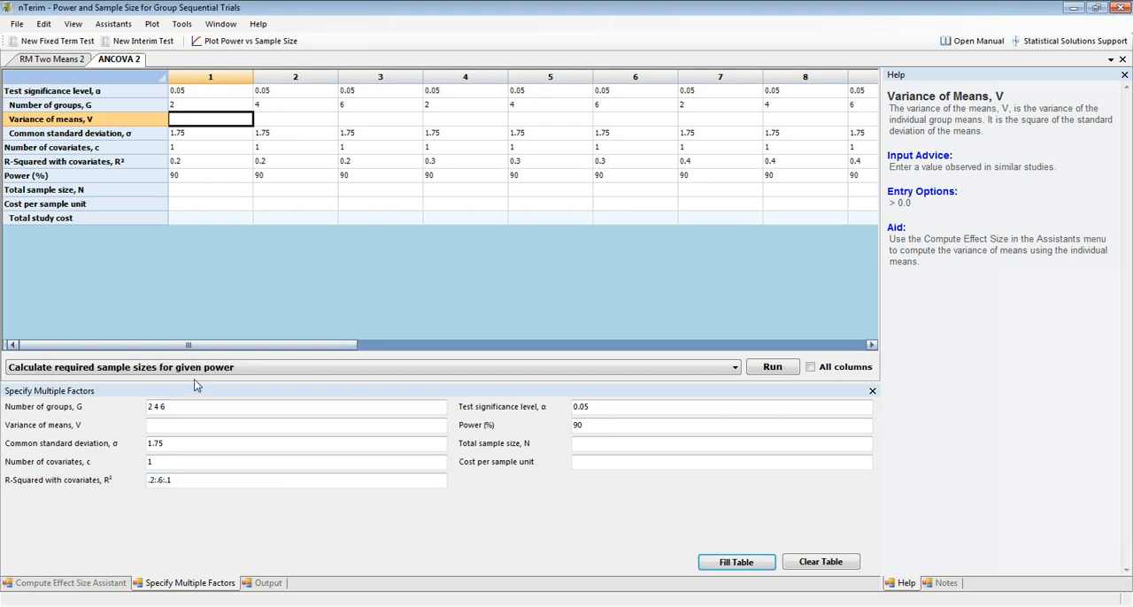
click(108, 586)
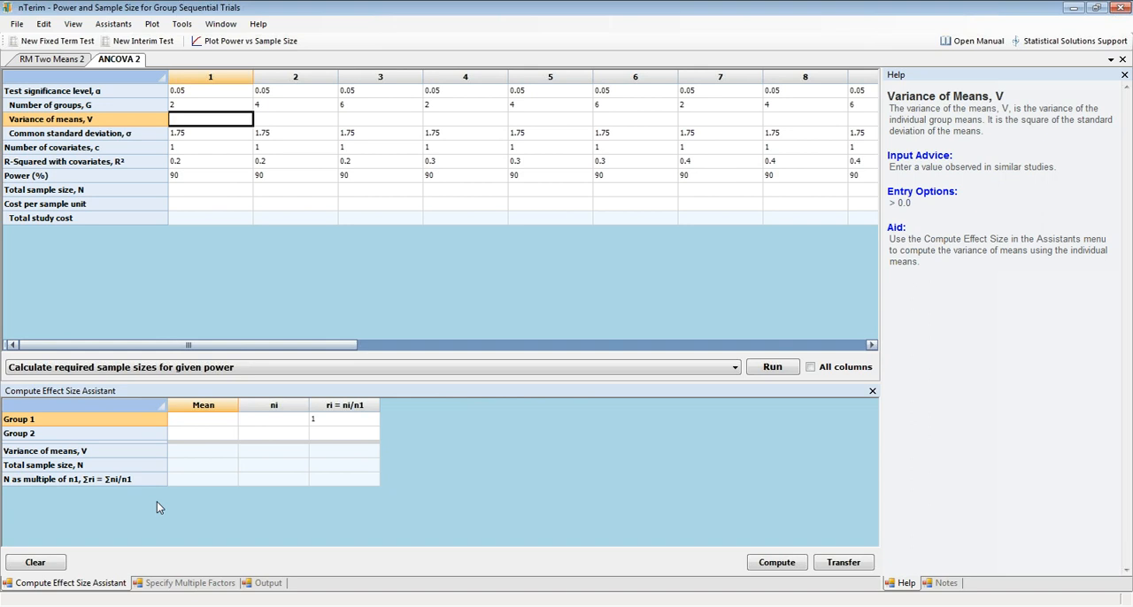
click(200, 421)
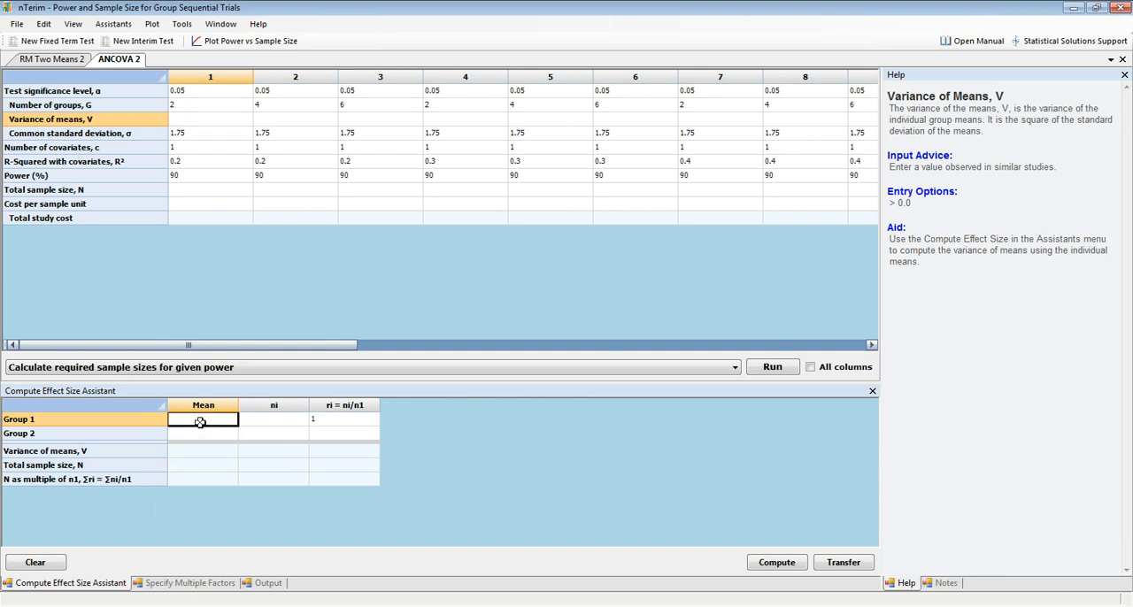
text(24)
key(Return)
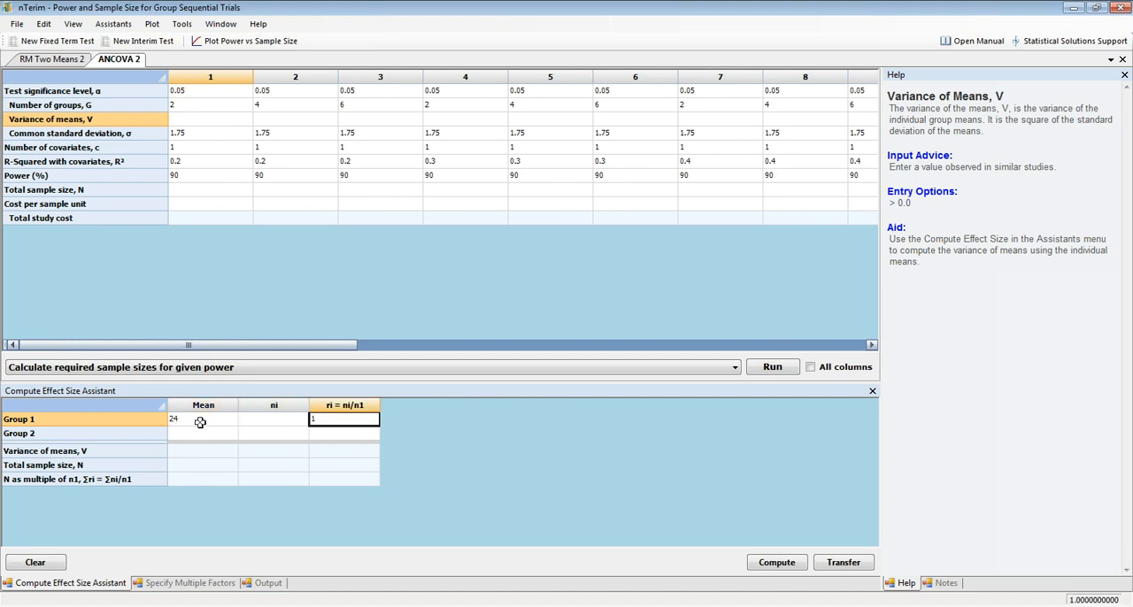
text(26)
key(Tab)
key(Tab)
text(1)
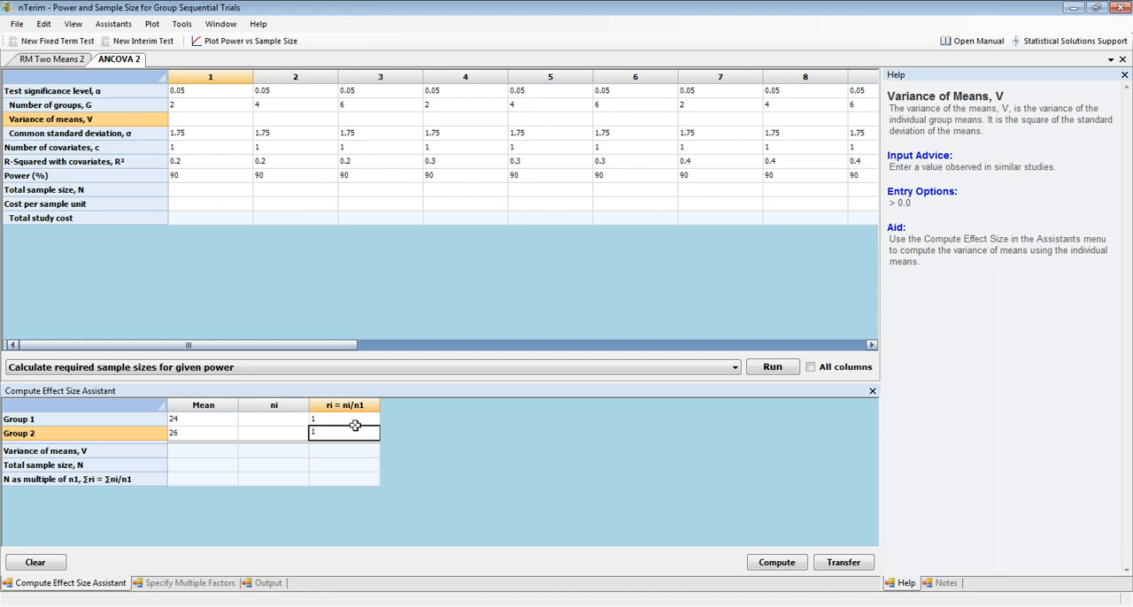
click(794, 565)
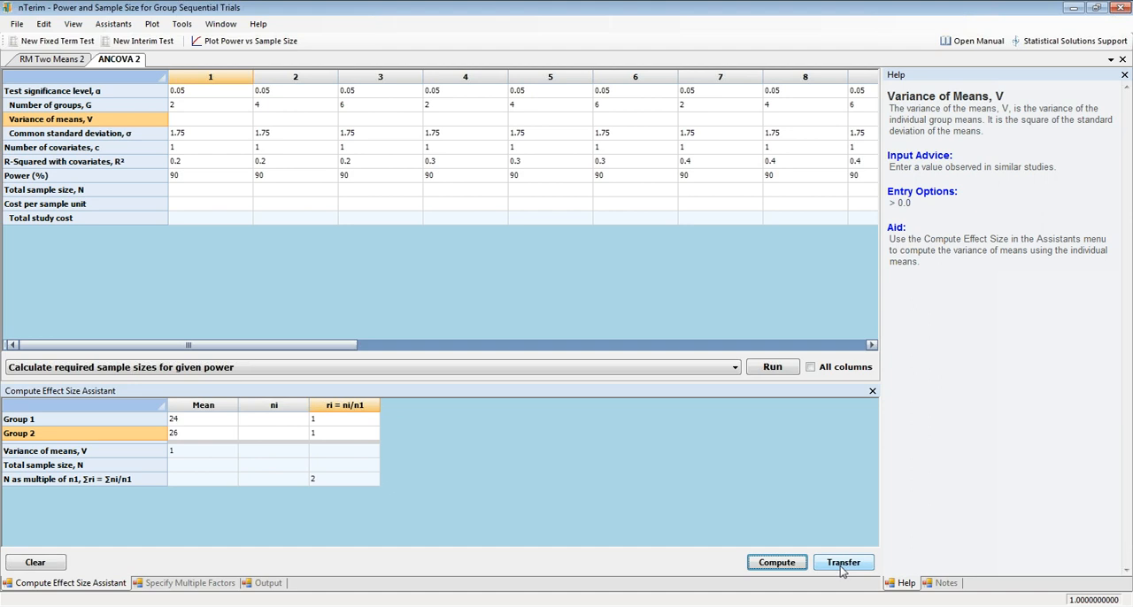
click(841, 564)
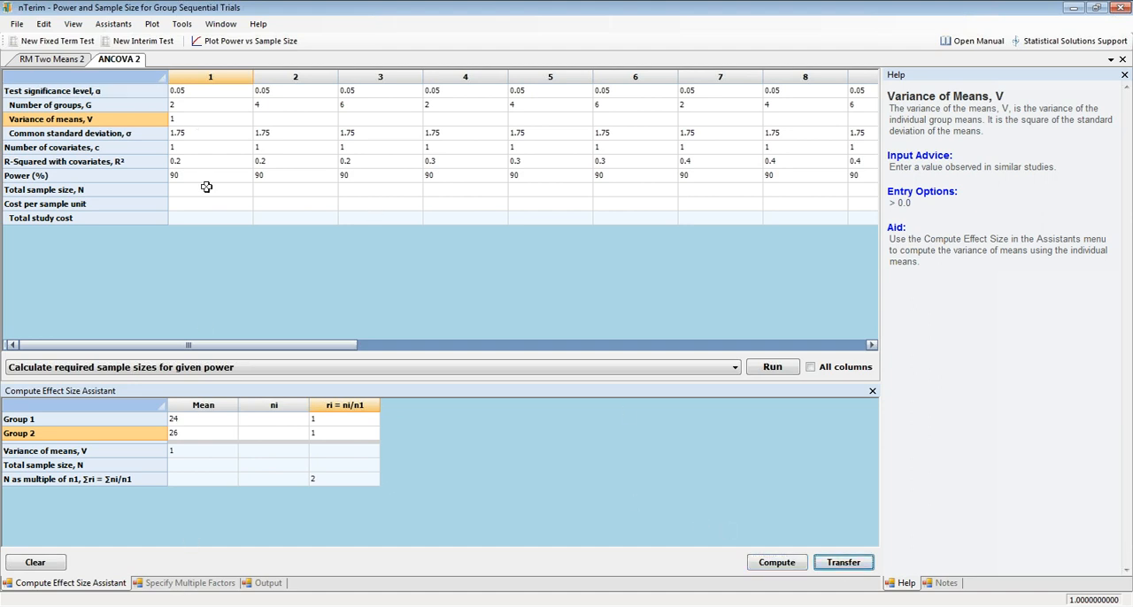
Fill column 1's variance of means across the remaining columns of the table.
click(306, 108)
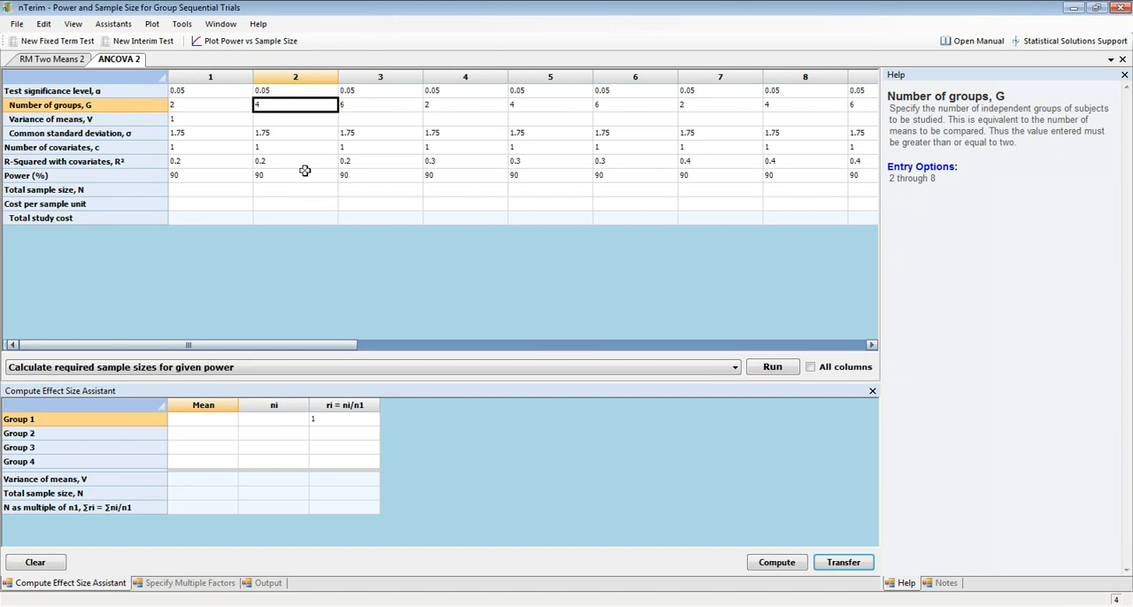
click(371, 118)
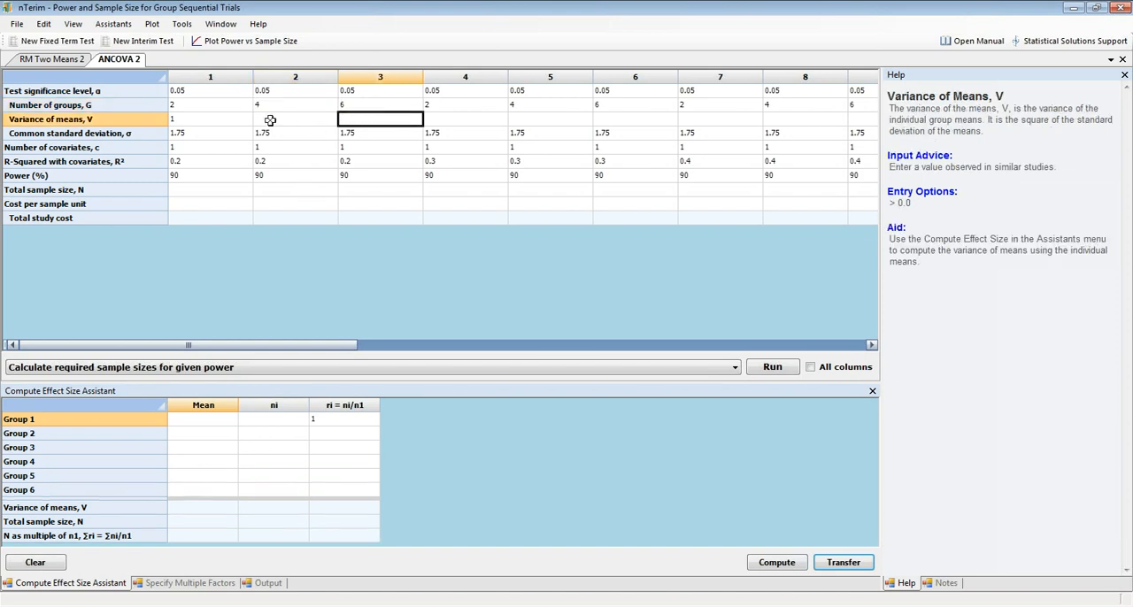
click(202, 118)
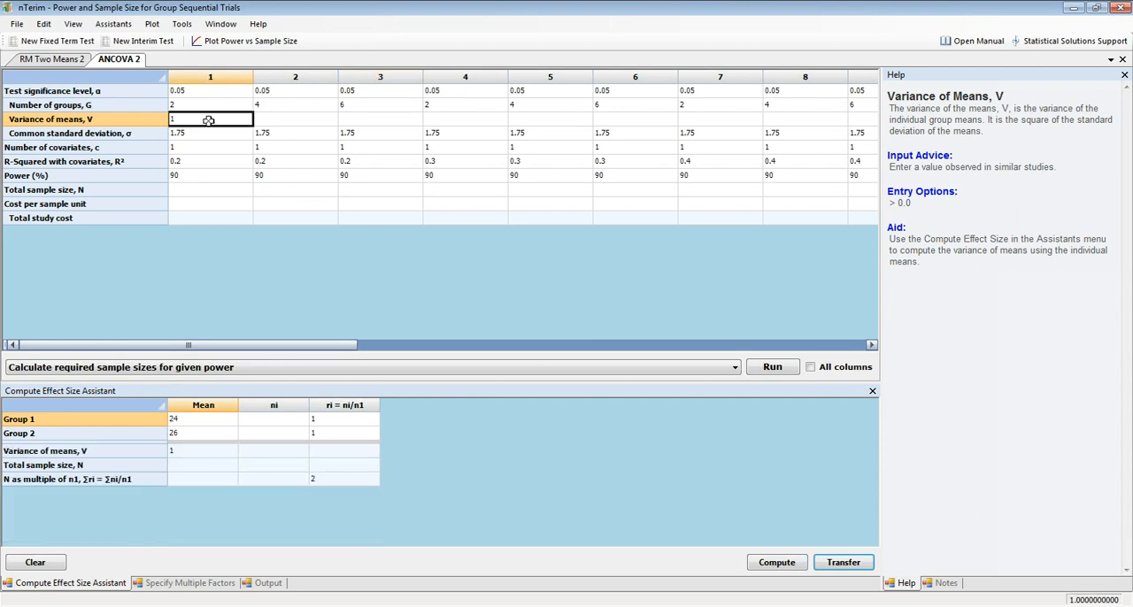
right_click(209, 120)
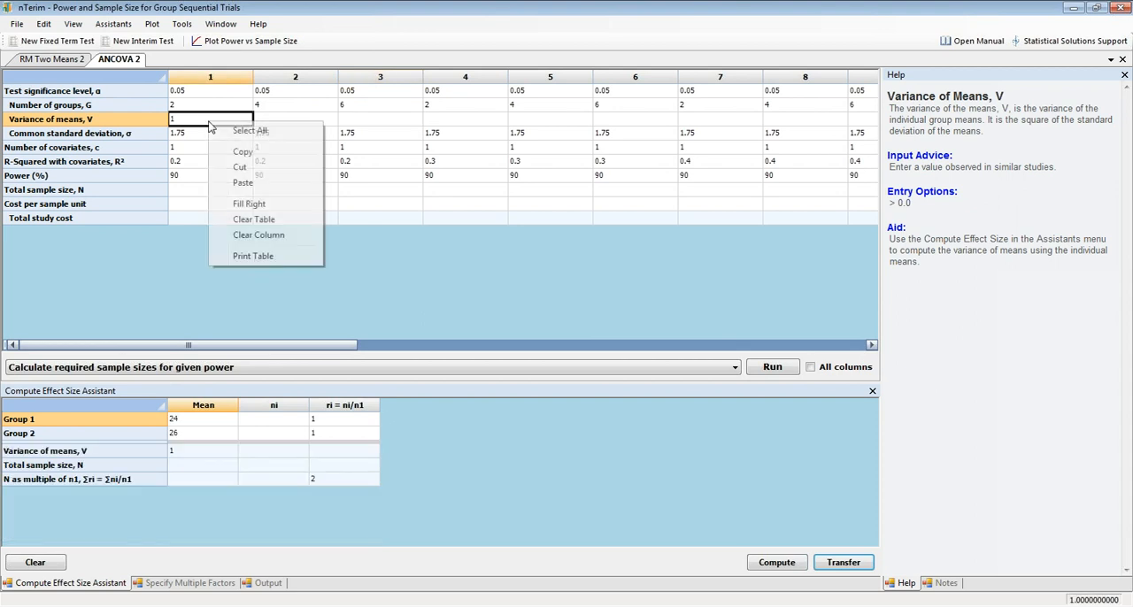
click(248, 205)
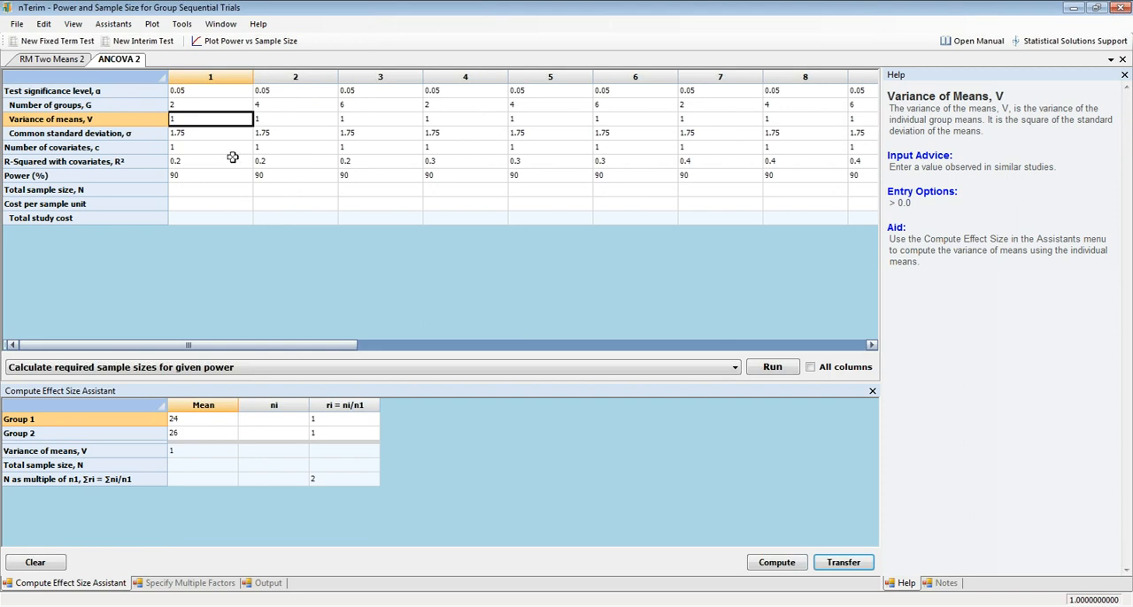
Calculate the required sample sizes for the given power in columns 1, 2 and 3, one column at a time.
click(218, 133)
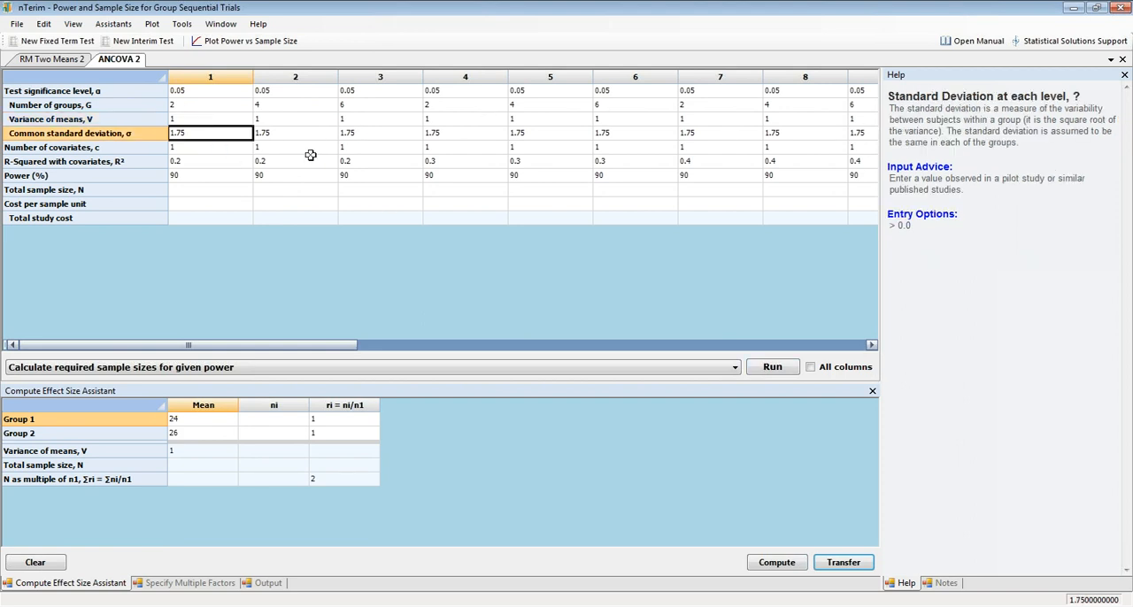
click(211, 106)
click(777, 368)
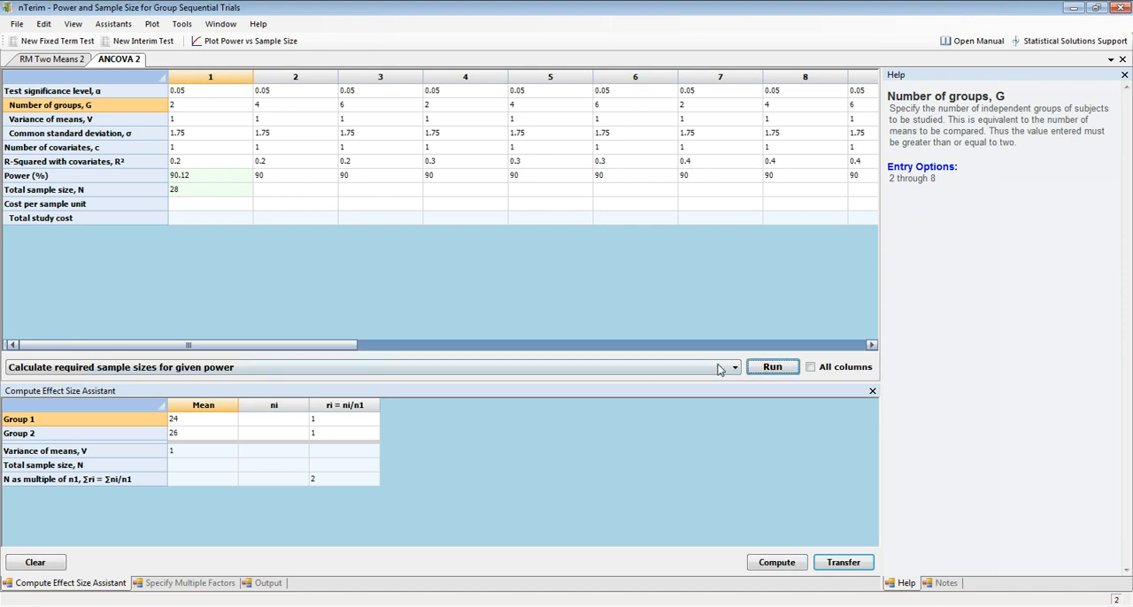
click(301, 148)
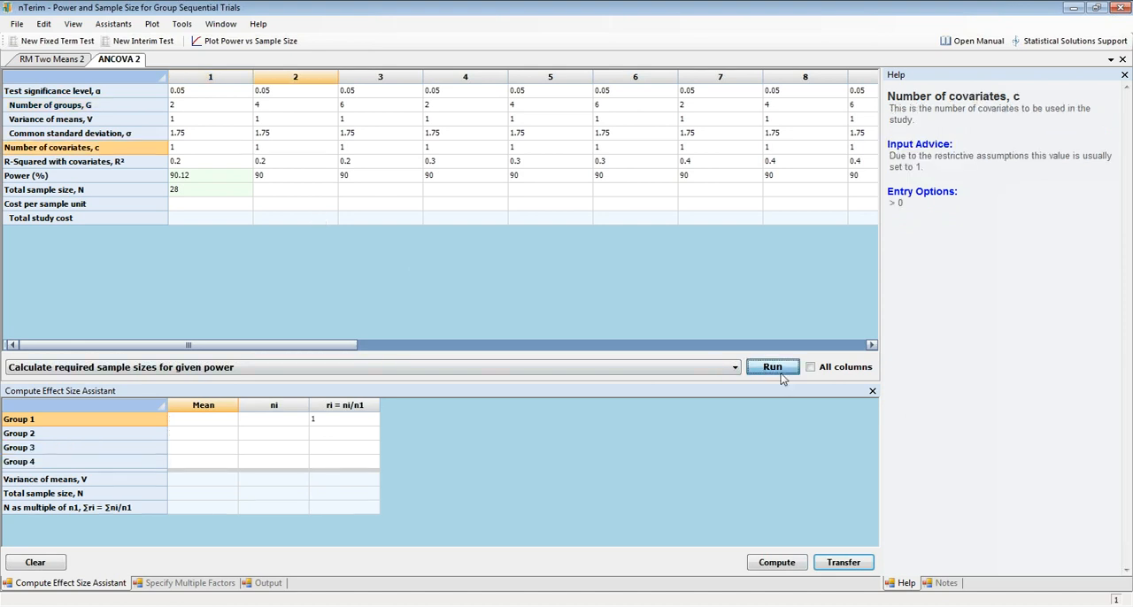
click(375, 145)
click(795, 368)
click(795, 369)
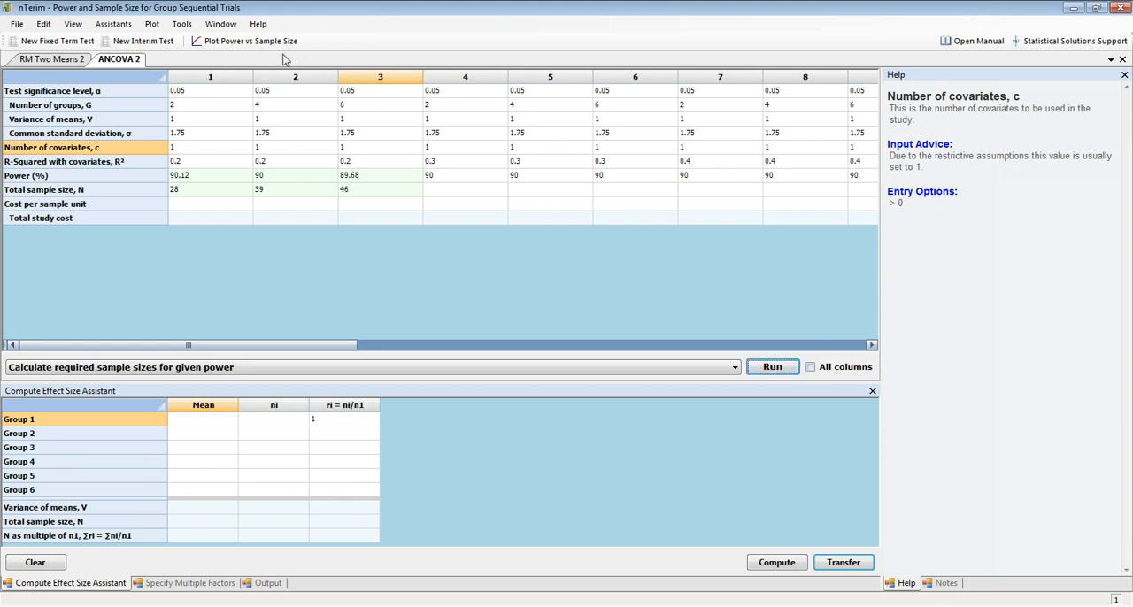
Show the output statement and check it for the first three ANCOVA columns.
click(269, 588)
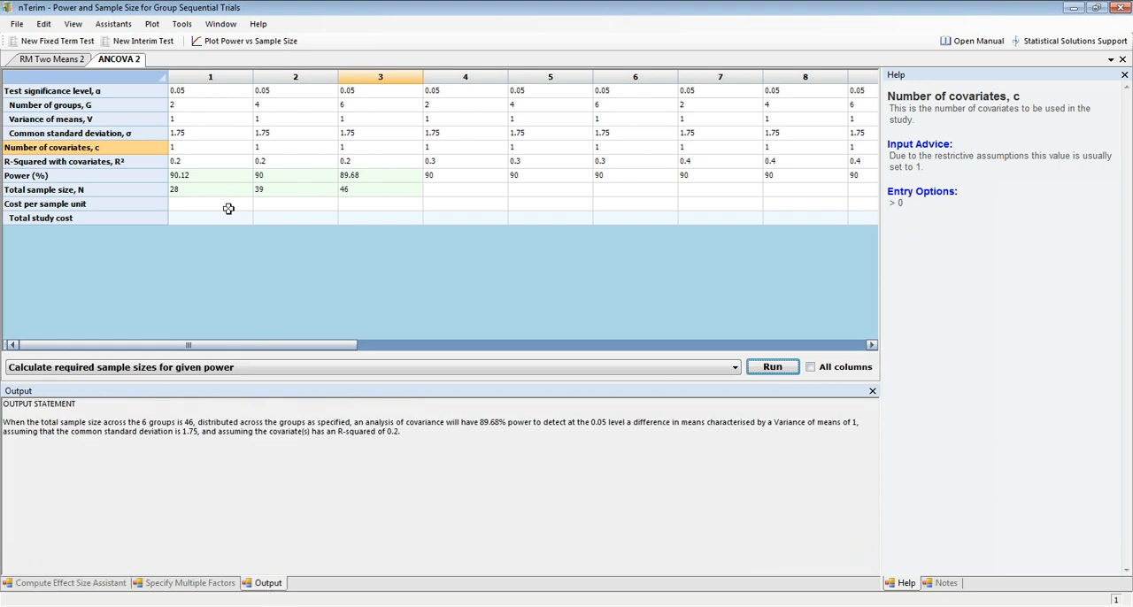
click(298, 121)
click(238, 123)
click(296, 104)
click(377, 117)
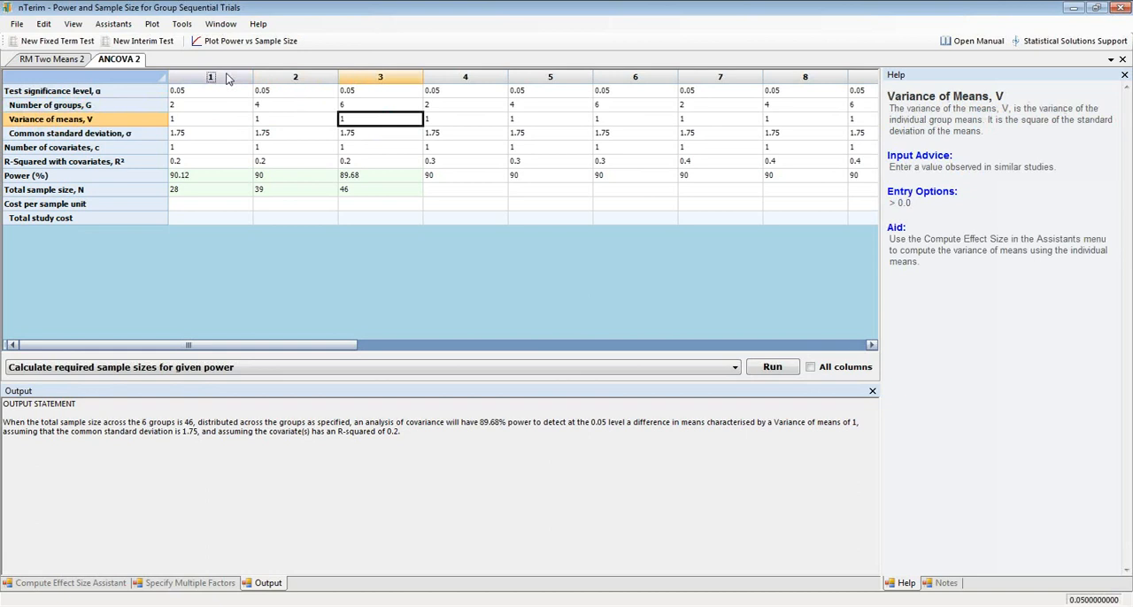
Plot power versus sample size for ANCOVA columns 1 to 3 and move the plot off the first columns.
click(226, 79)
drag(226, 79, 380, 77)
click(250, 40)
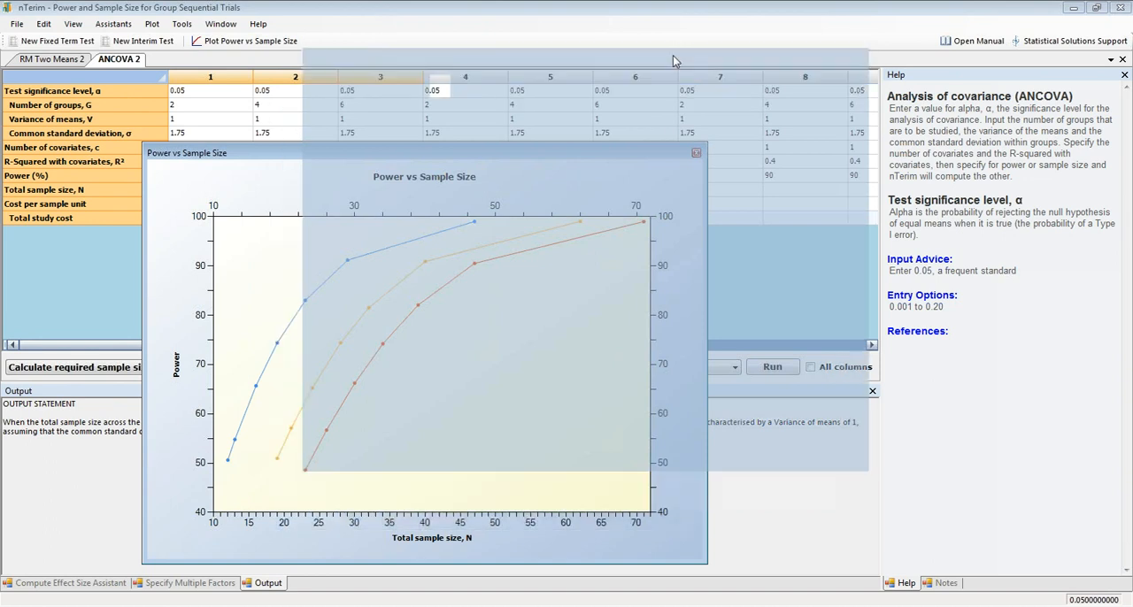
drag(673, 60, 673, 61)
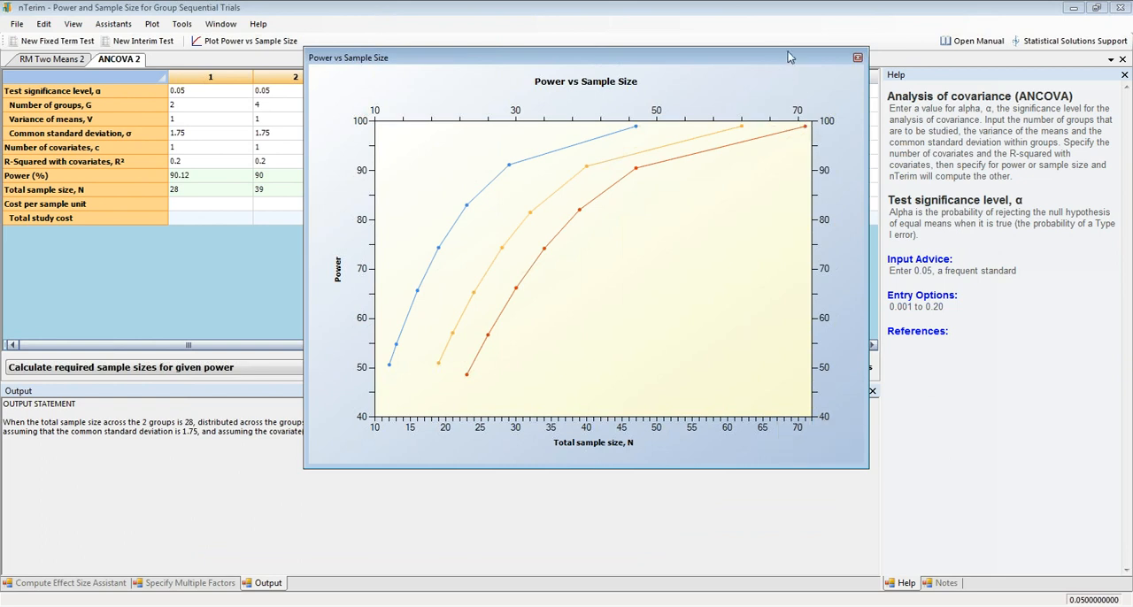
Dock the power versus sample size plot beneath the ANCOVA table.
drag(788, 52, 441, 499)
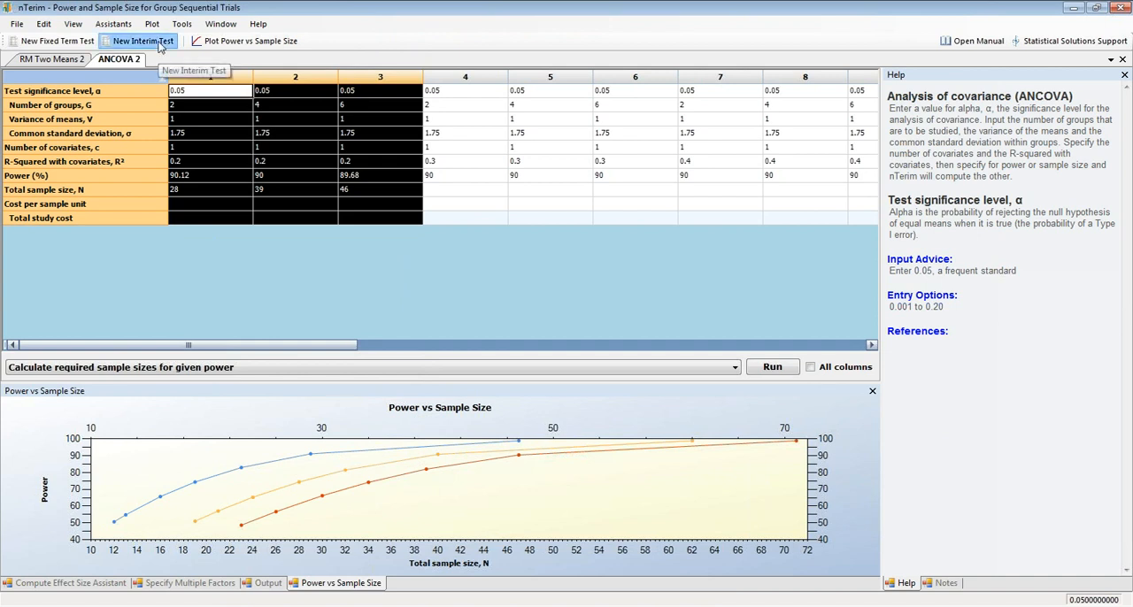
Create a new interim design for means using the Group Sequential Test of Two Means and look over its input rows.
click(159, 44)
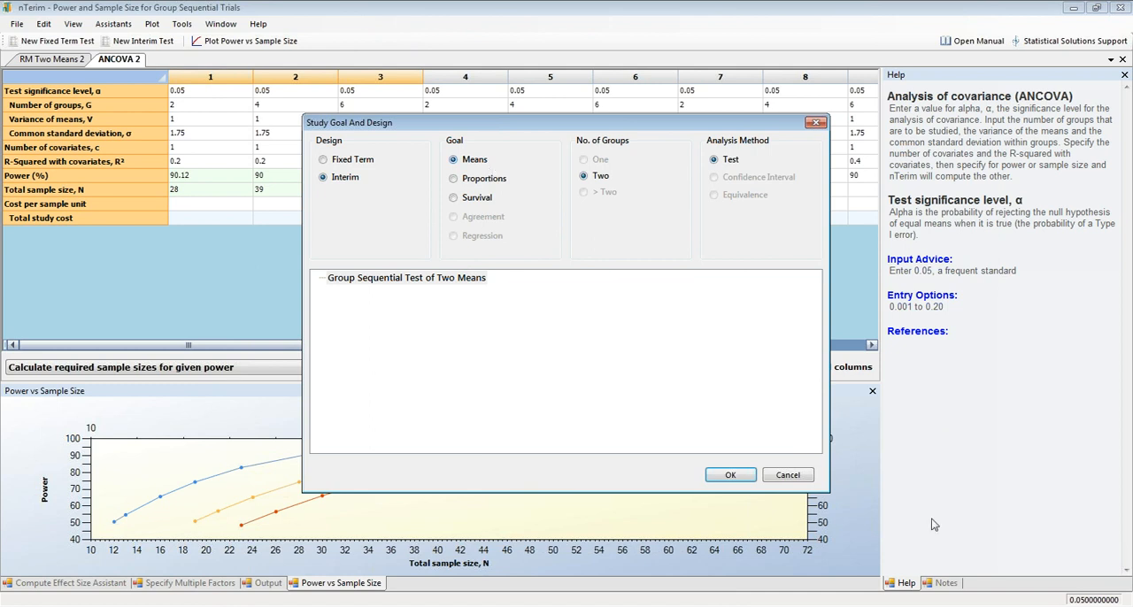
click(462, 282)
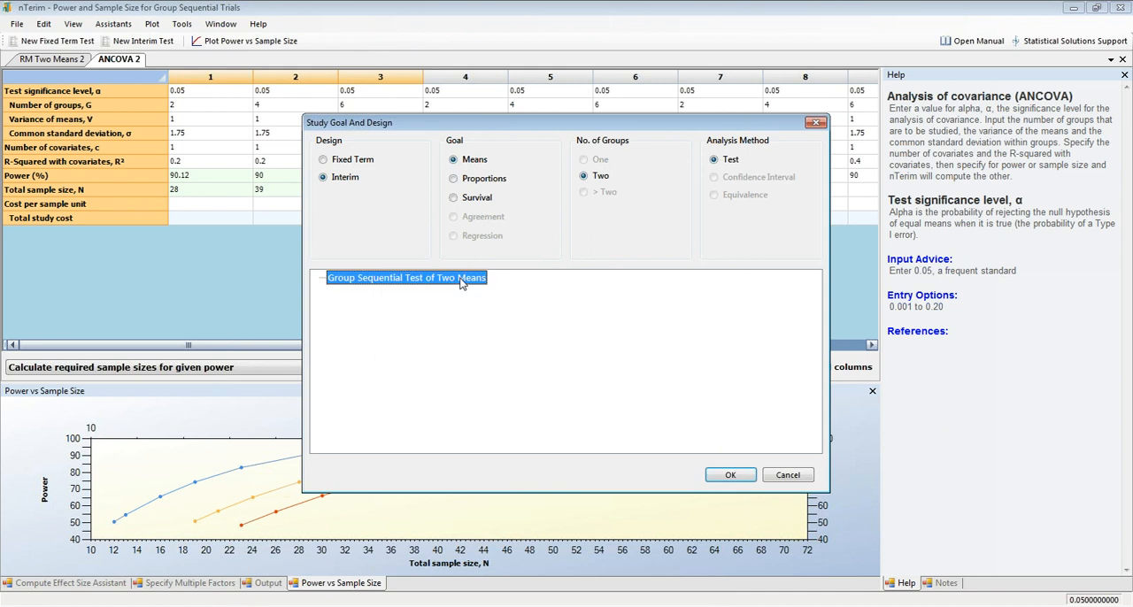
click(734, 479)
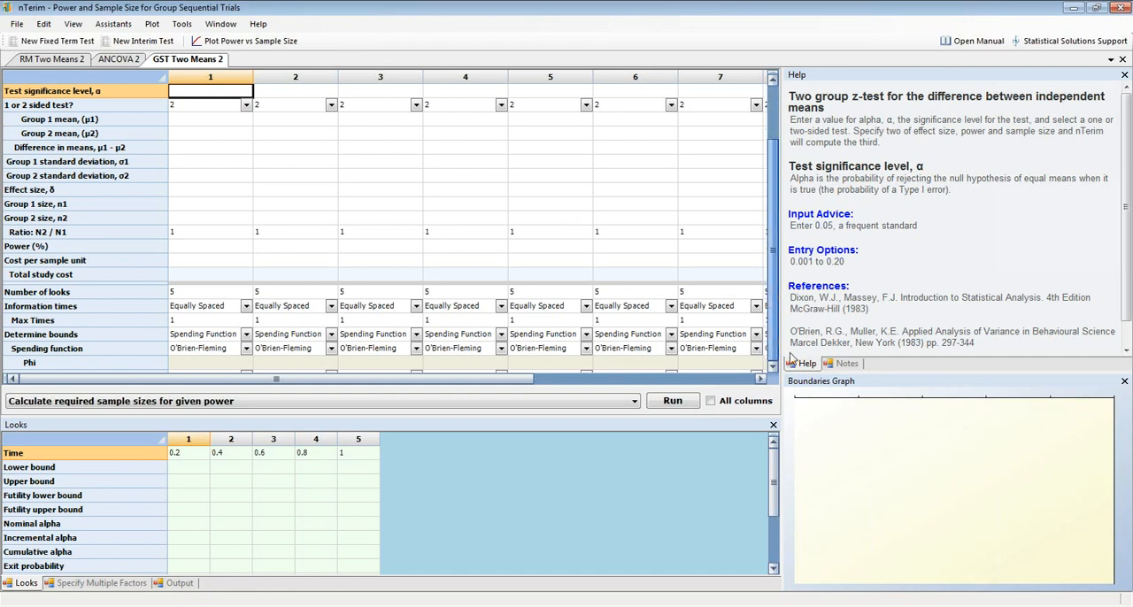
scroll(201, 289, down, 2)
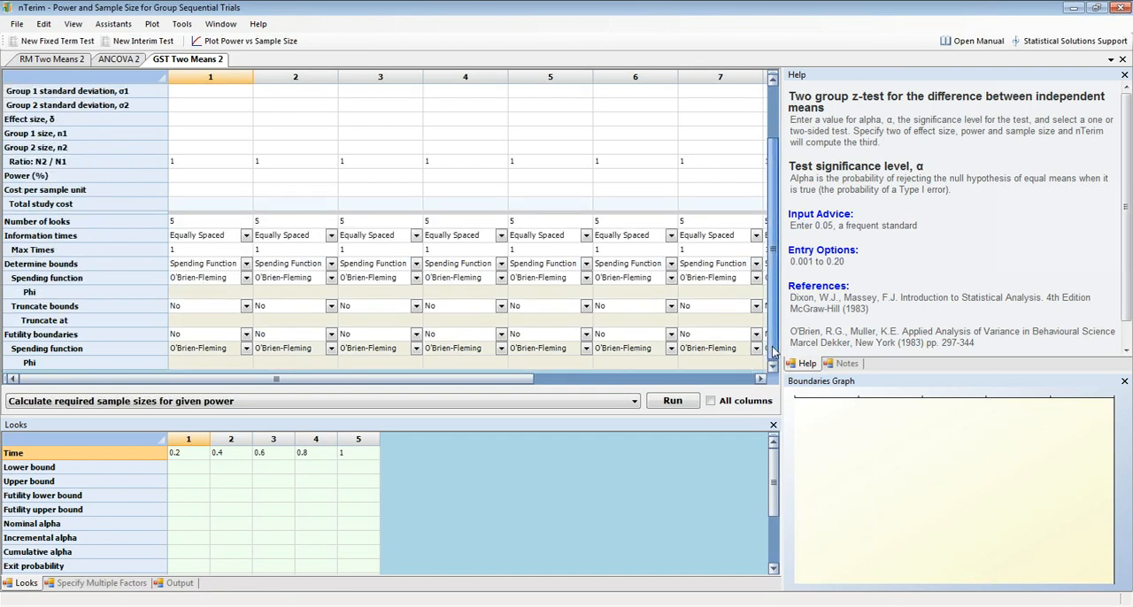
scroll(242, 92, up, 2)
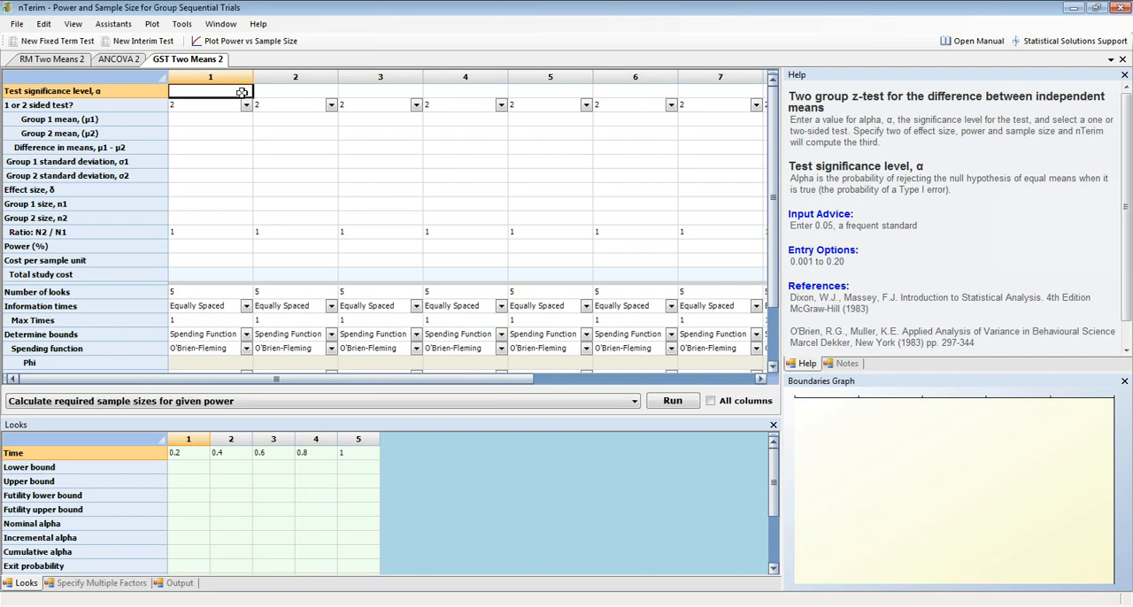
In column 1, enter a significance level of 0.05, a 1-sided test, a group 1 mean of 14 and a group 2 mean of 13.
click(241, 92)
text(0.05)
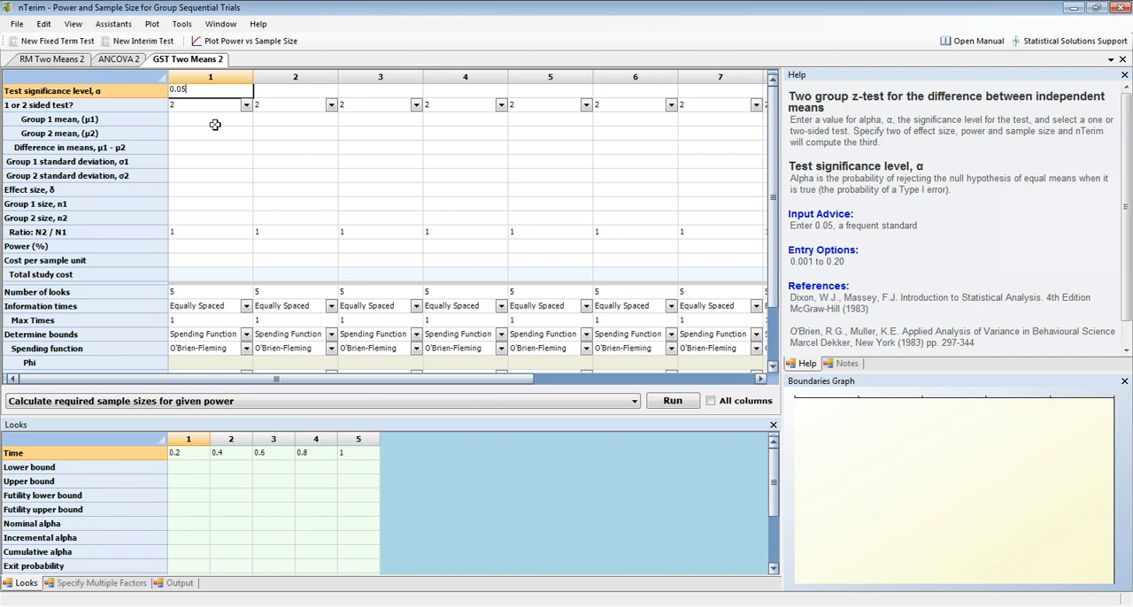
click(222, 107)
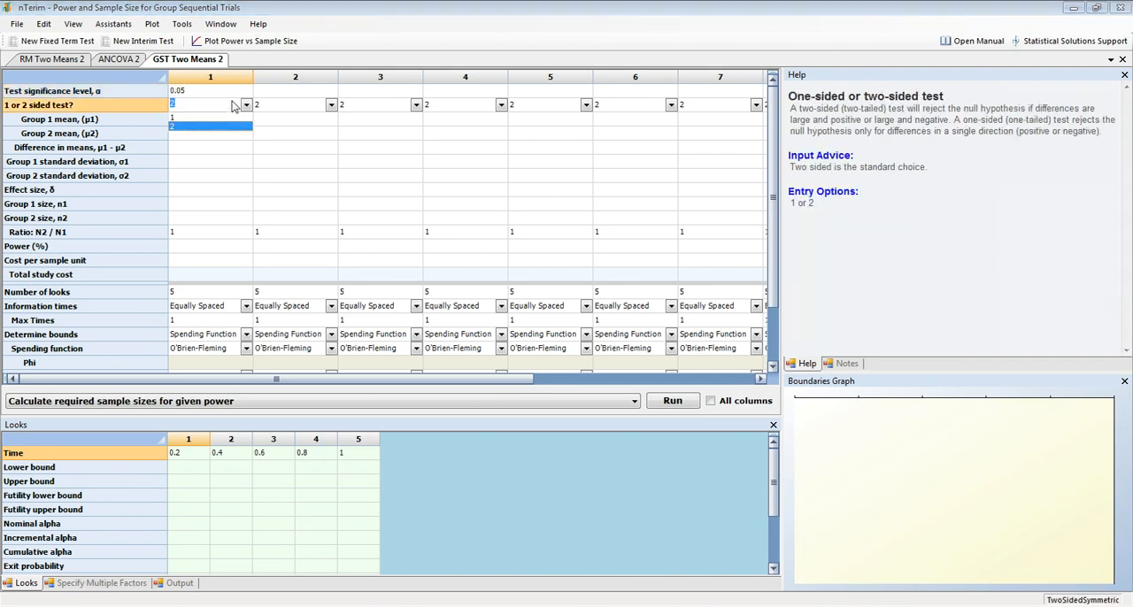
click(225, 118)
text(14)
key(Tab)
click(226, 135)
text(13)
key(Return)
text(1)
key(Return)
Set both group standard deviations to 2 and the power to 90% in column 1.
text(2)
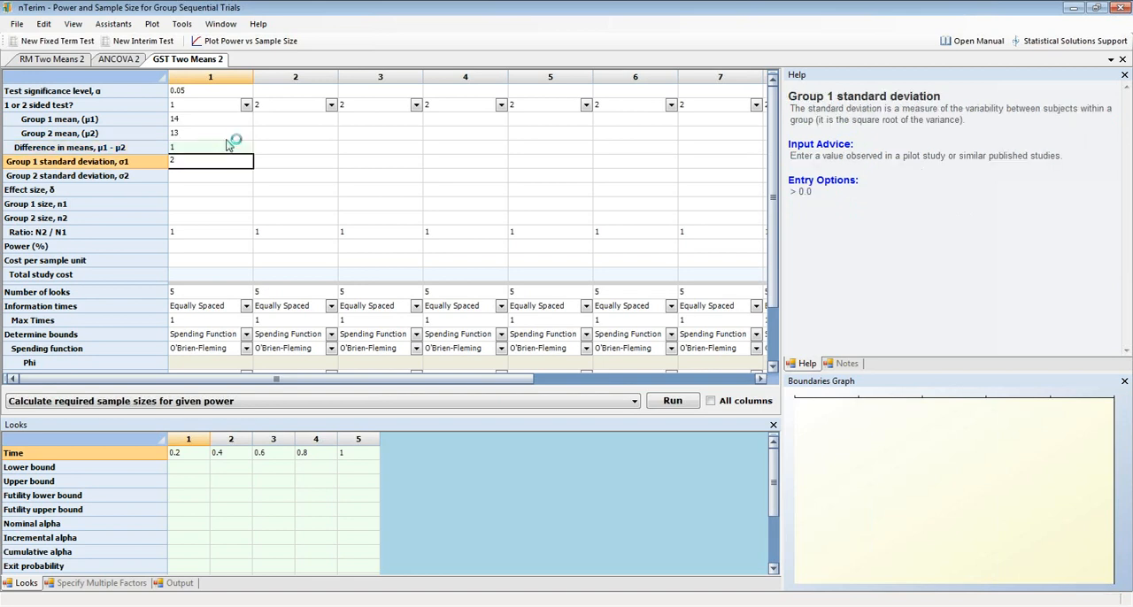
key(Return)
text(2)
key(Return)
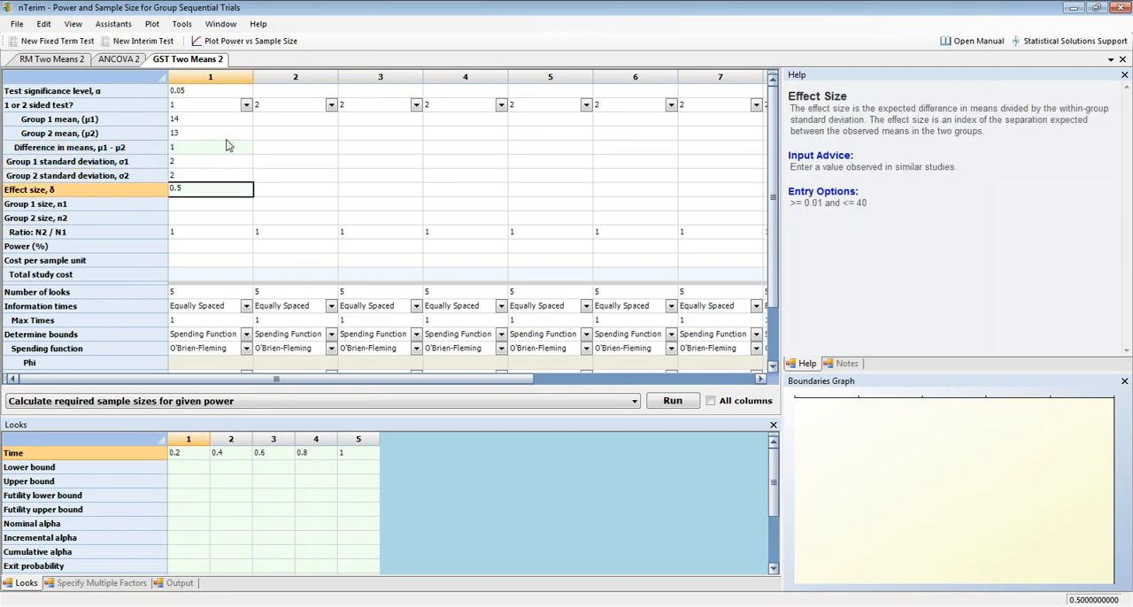
key(Return)
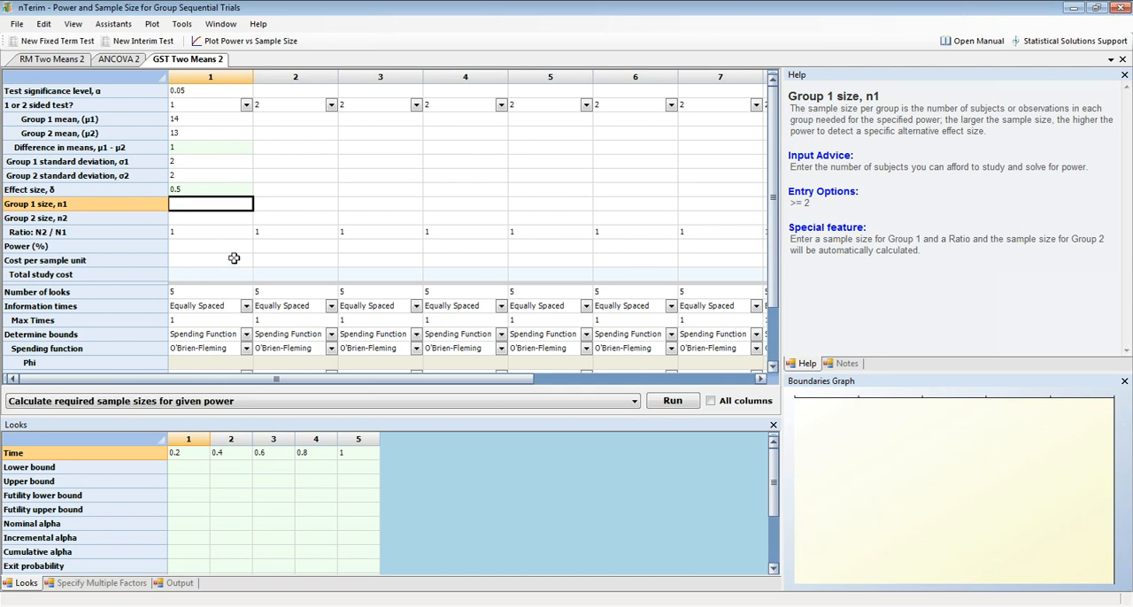
text(90)
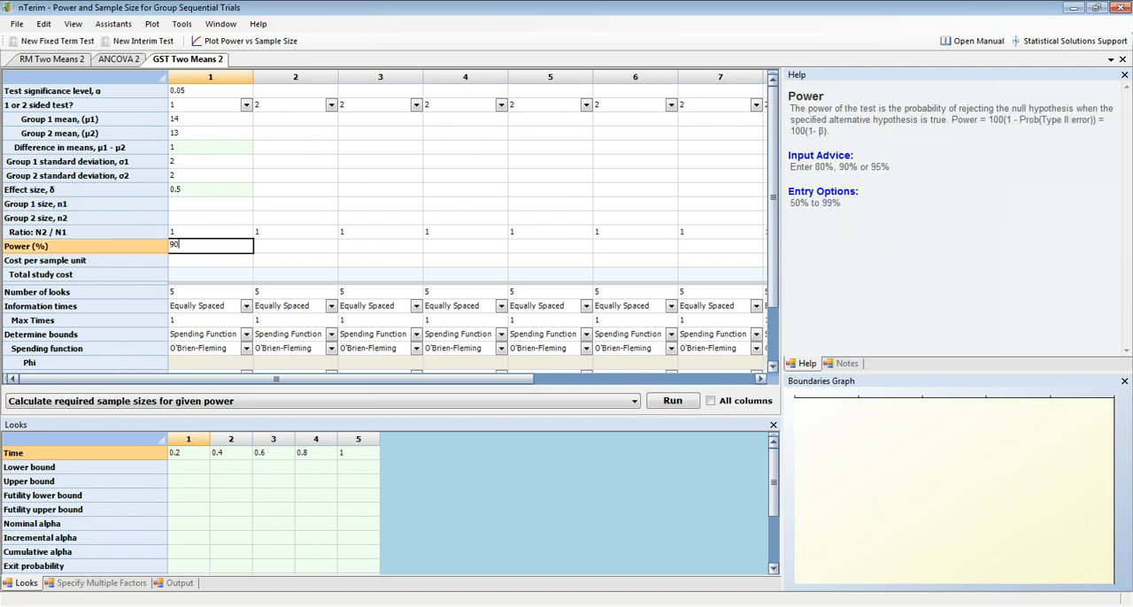
click(296, 189)
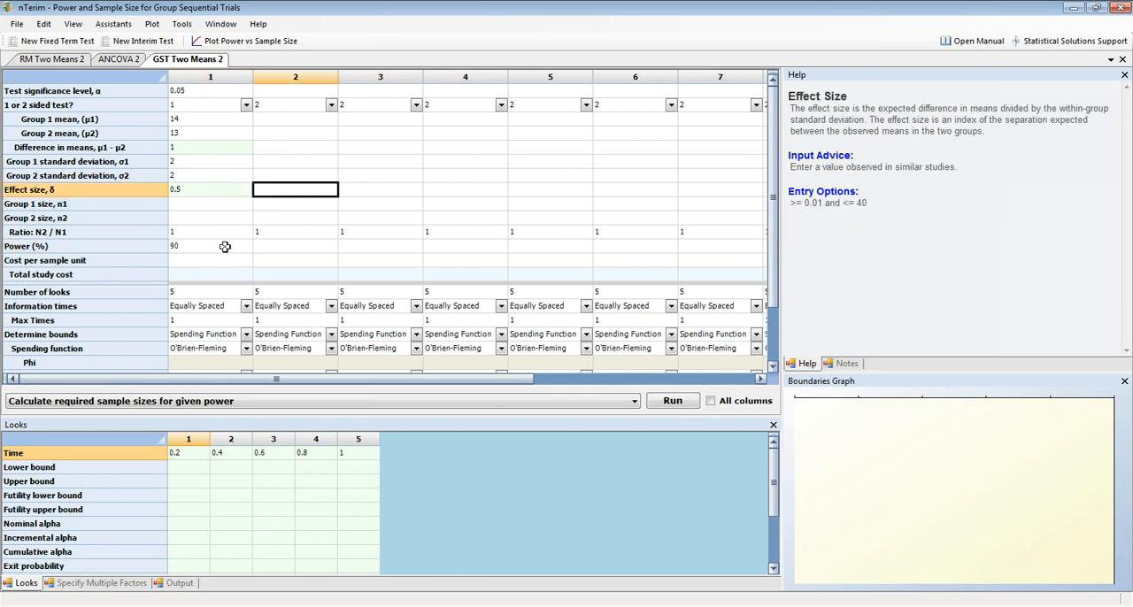
Copy column 1's entries from significance level through power into column 2.
drag(225, 253, 213, 90)
key(ctrl+c)
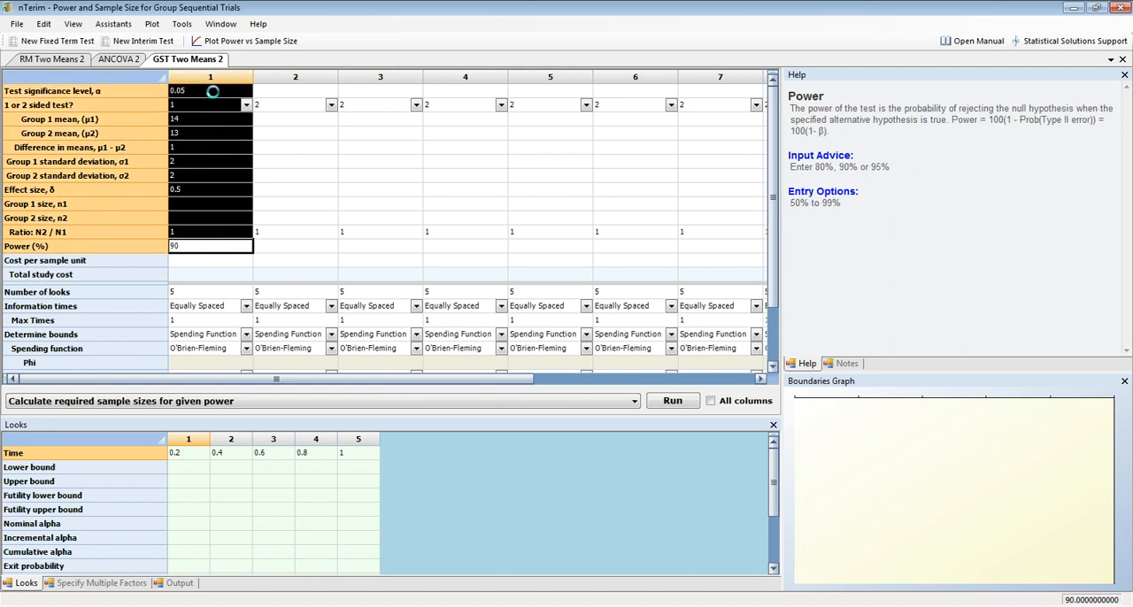
click(299, 93)
key(ctrl+v)
click(344, 179)
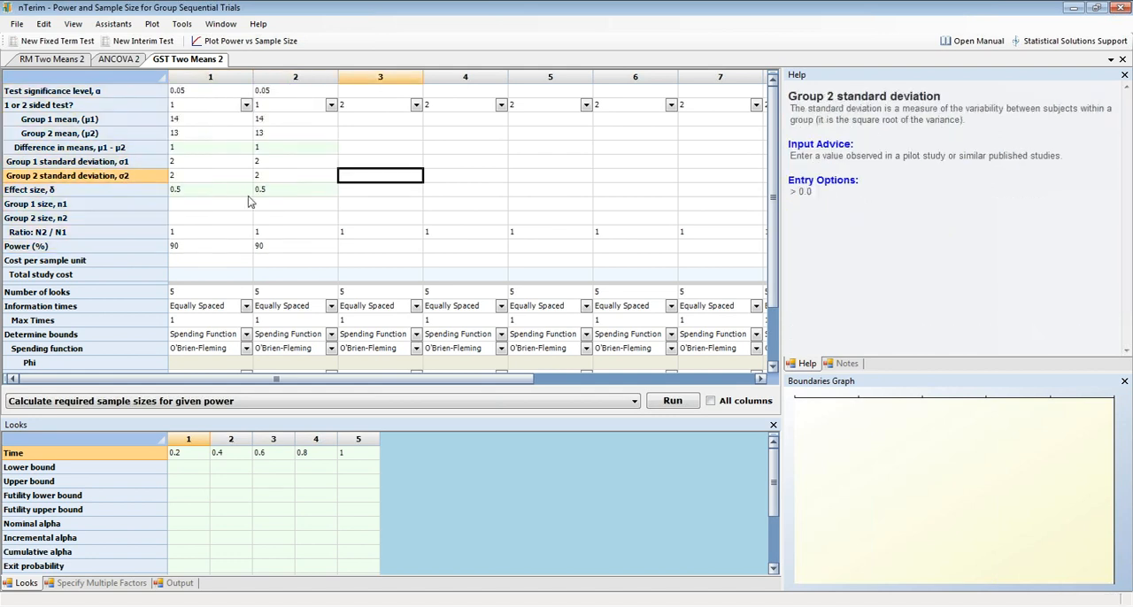
click(248, 194)
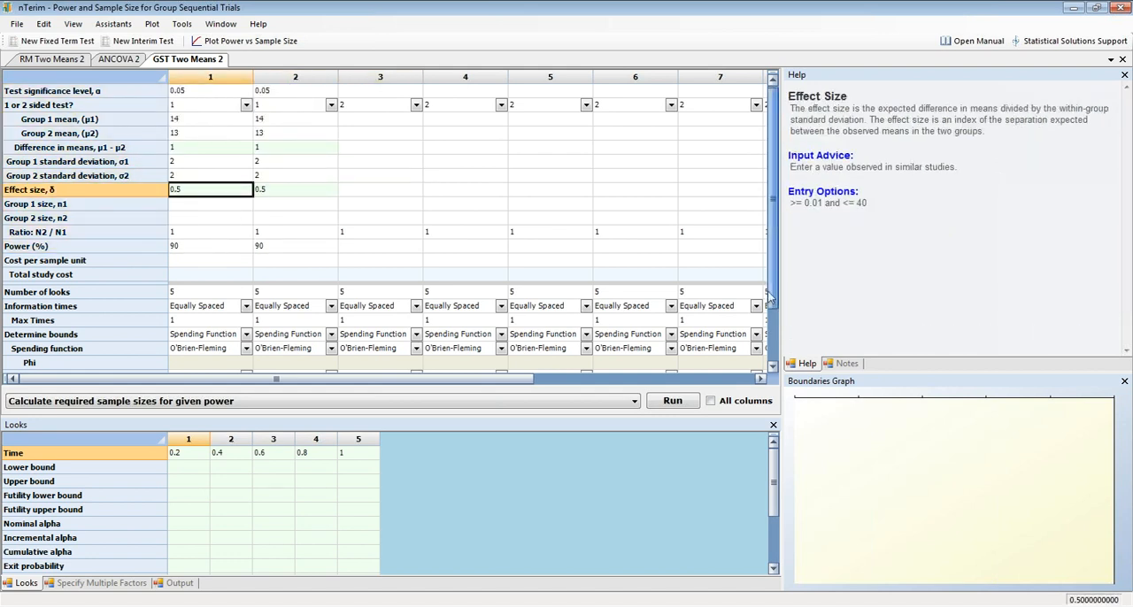
Calculate the required sample sizes for the given power in column 1 and review the bounds and probabilities for each look.
drag(774, 319, 775, 337)
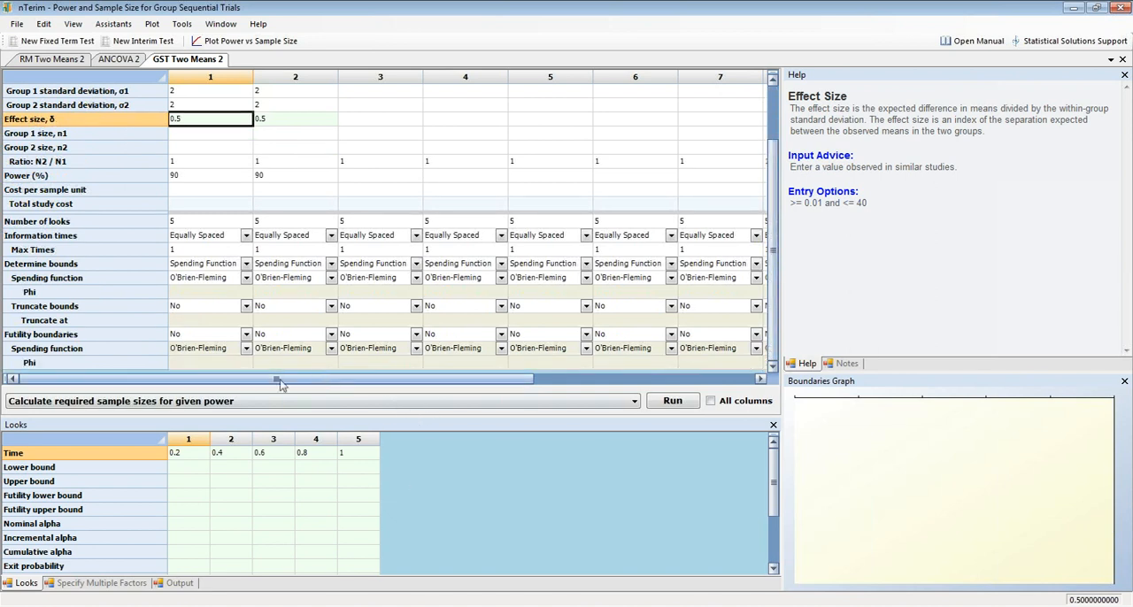
click(214, 106)
click(680, 402)
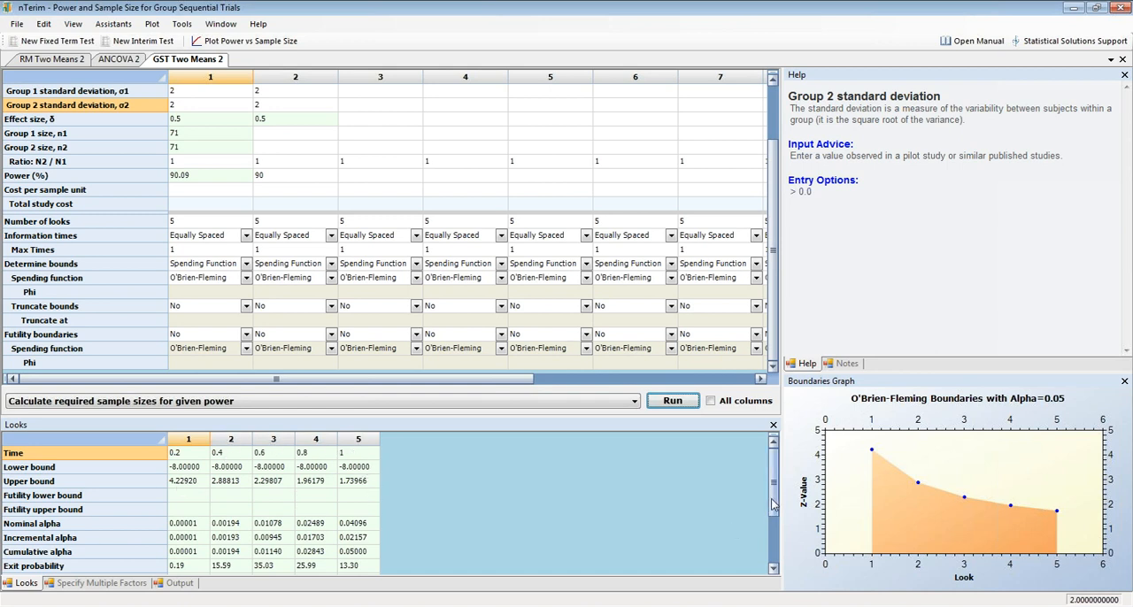
scroll(772, 508, down, 2)
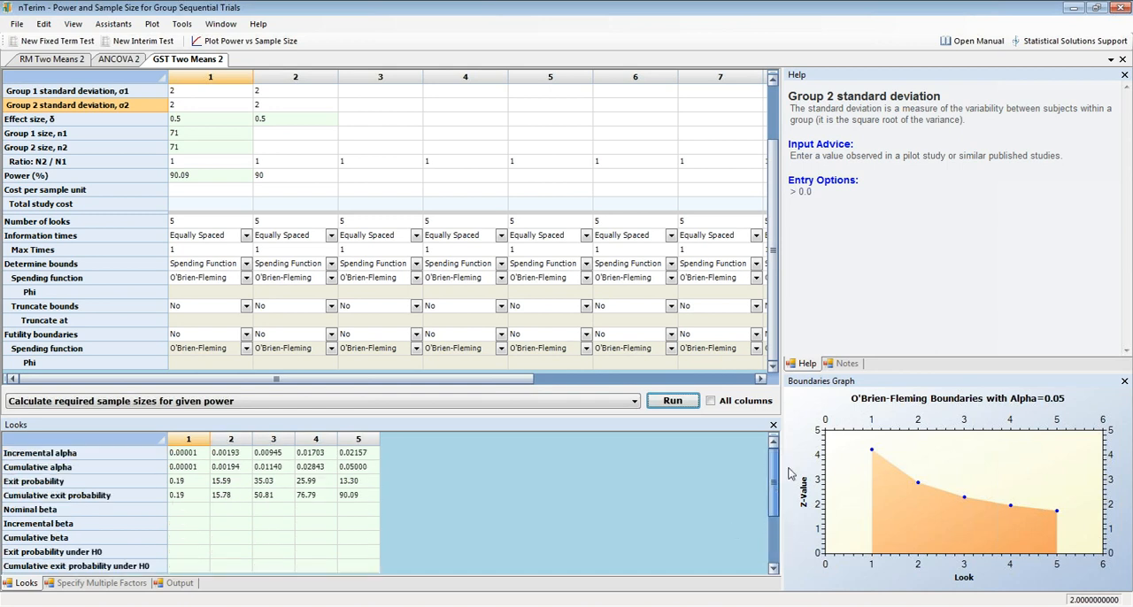
scroll(580, 451, up, 2)
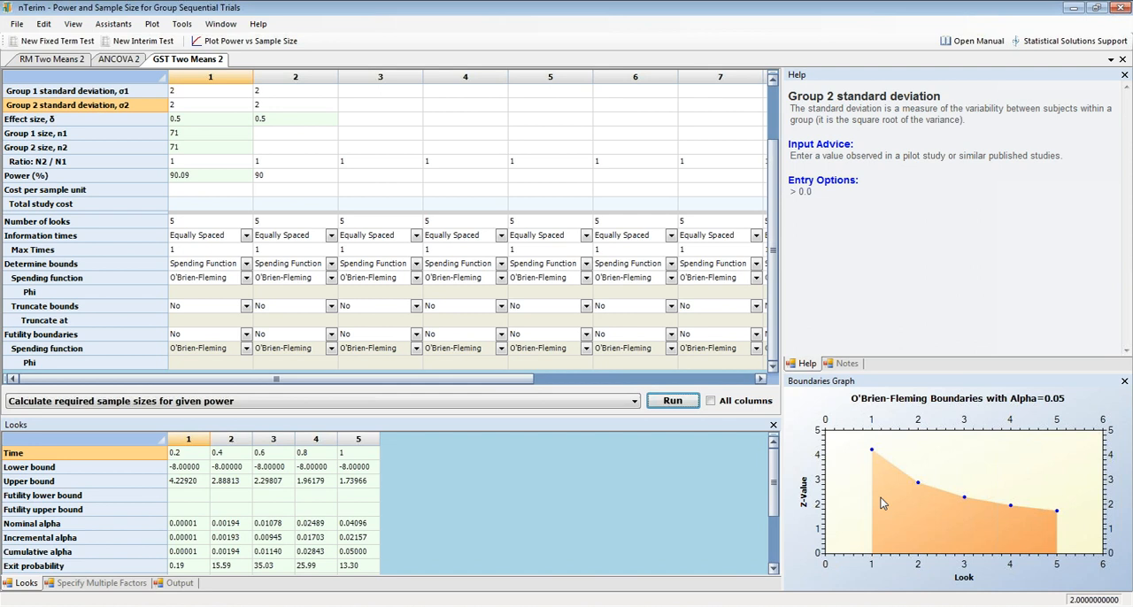
Set column 2's futility boundaries to Non-binding and calculate its required sample sizes for the given power.
click(287, 134)
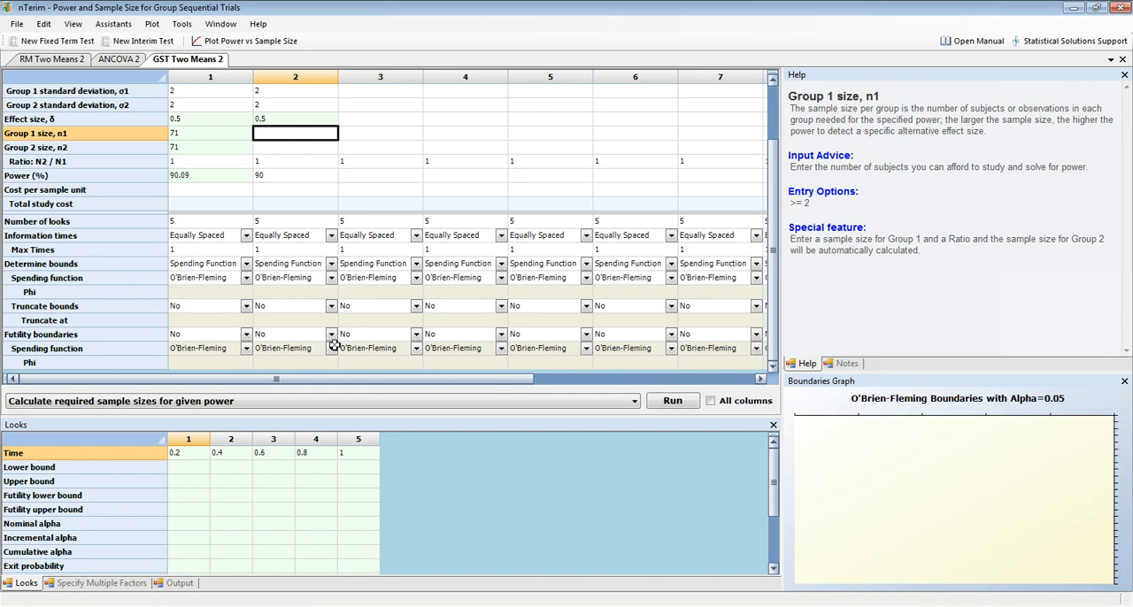
click(332, 335)
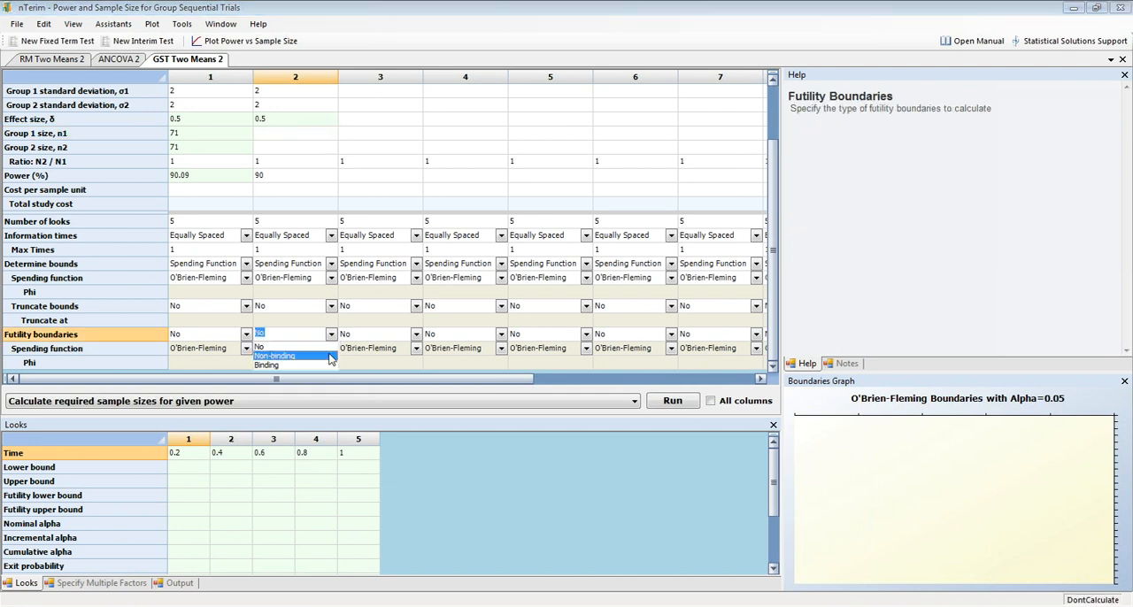
click(330, 357)
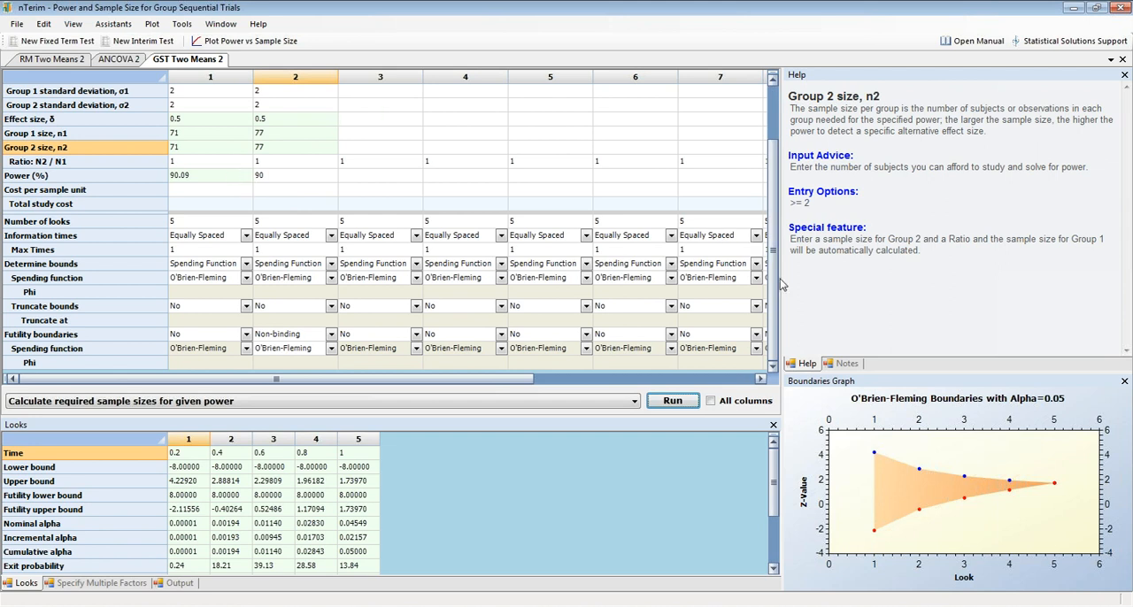
Compare the sample sizes of columns 1 and 2, read column 2's output statement and return to the looks table.
drag(776, 287, 775, 234)
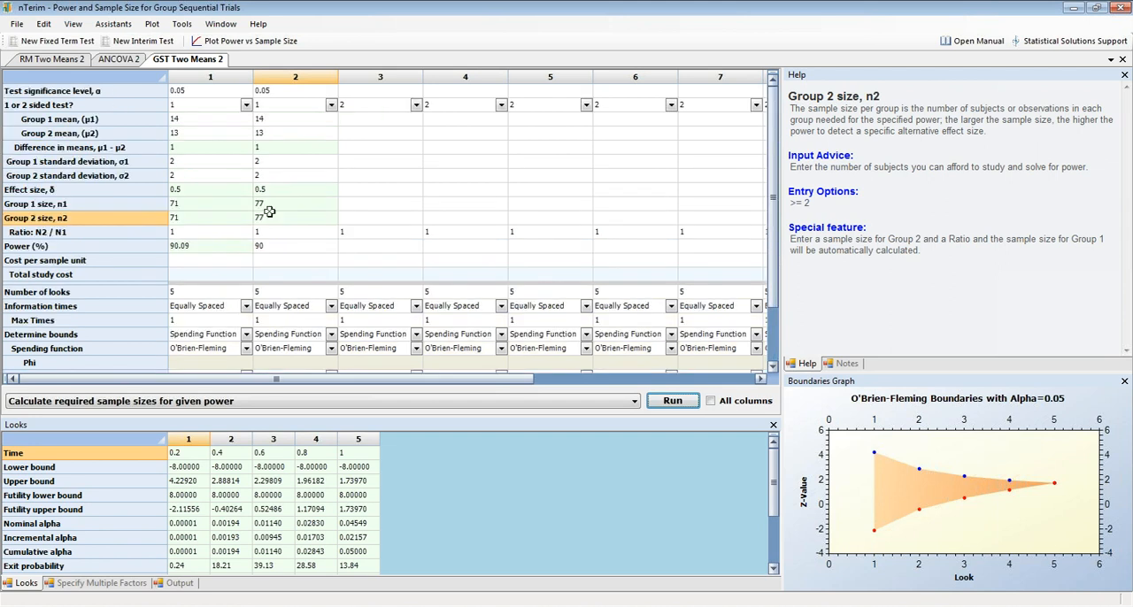
drag(775, 290, 779, 346)
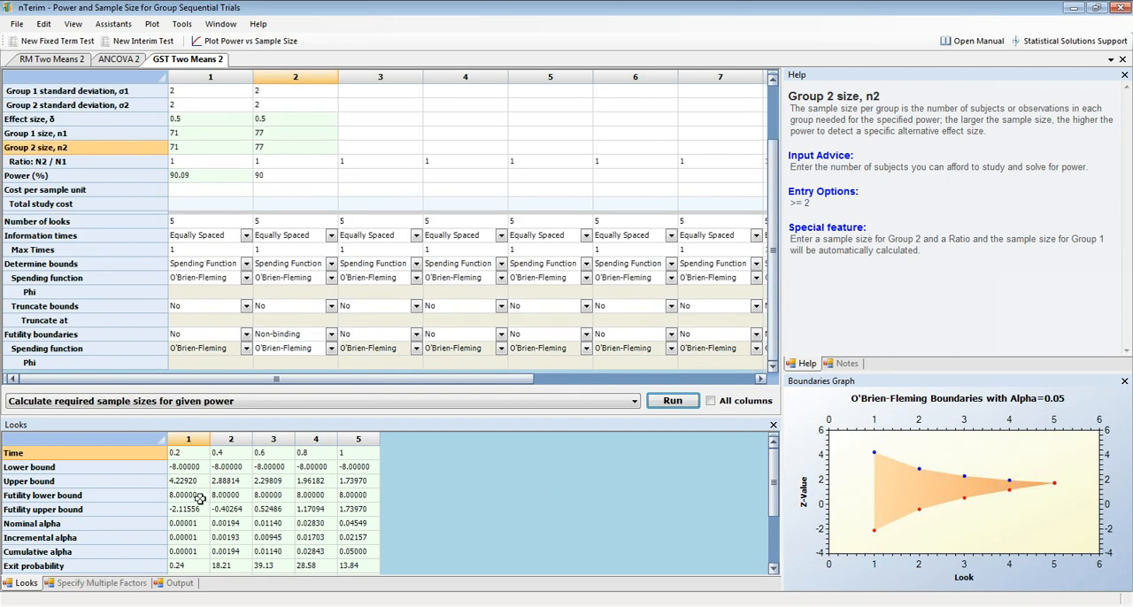
click(179, 584)
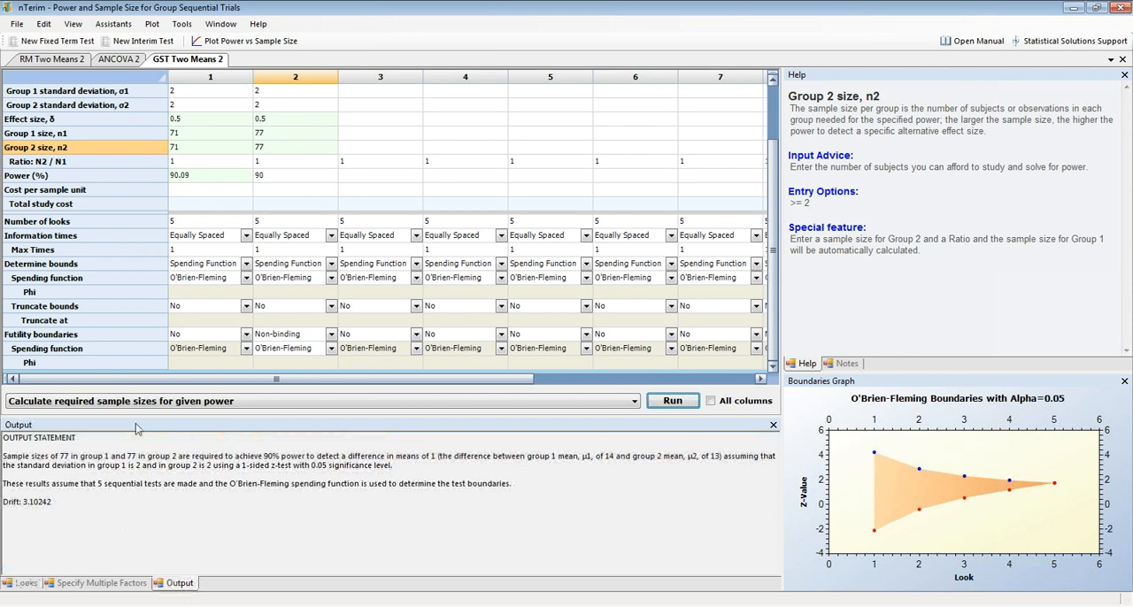
click(26, 584)
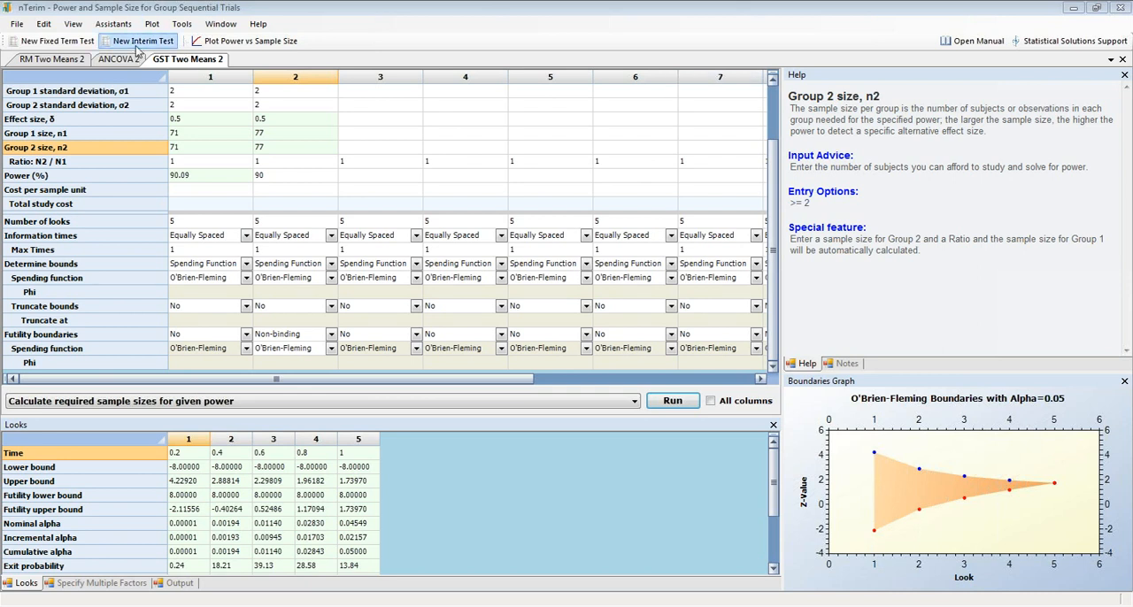
Create a new interim design for survival using the Group Sequential Test of Two Survivals.
click(137, 51)
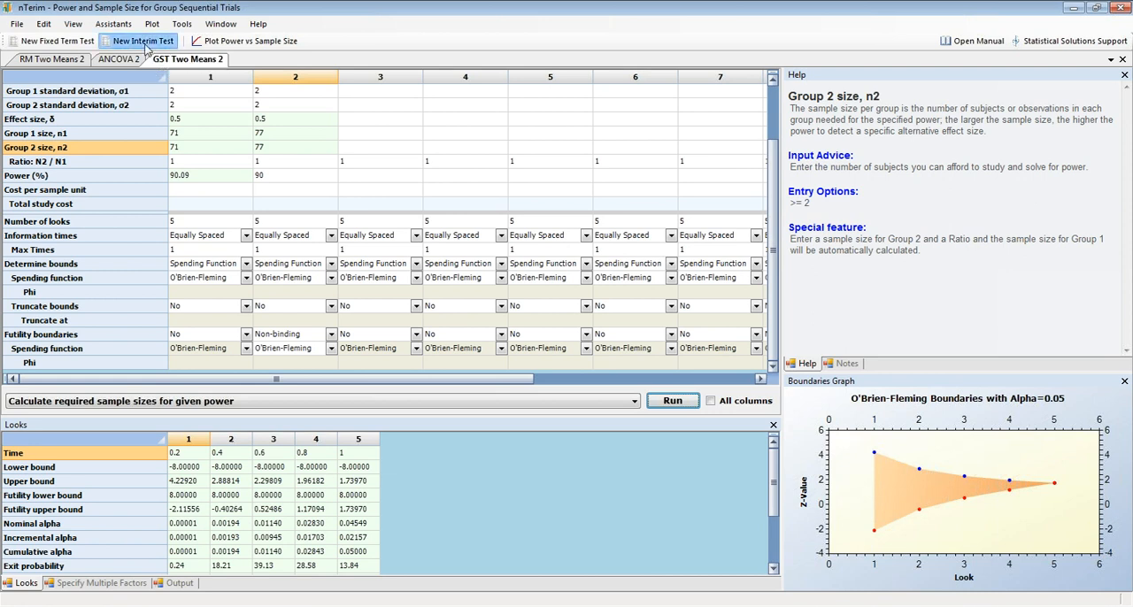
click(143, 40)
click(453, 198)
click(447, 281)
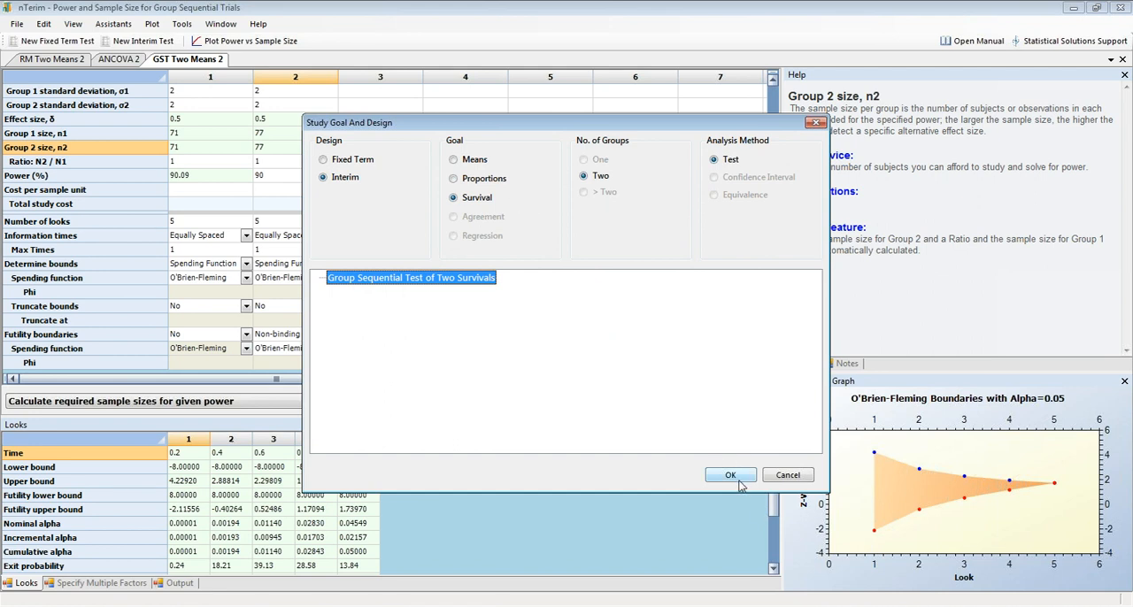
click(731, 476)
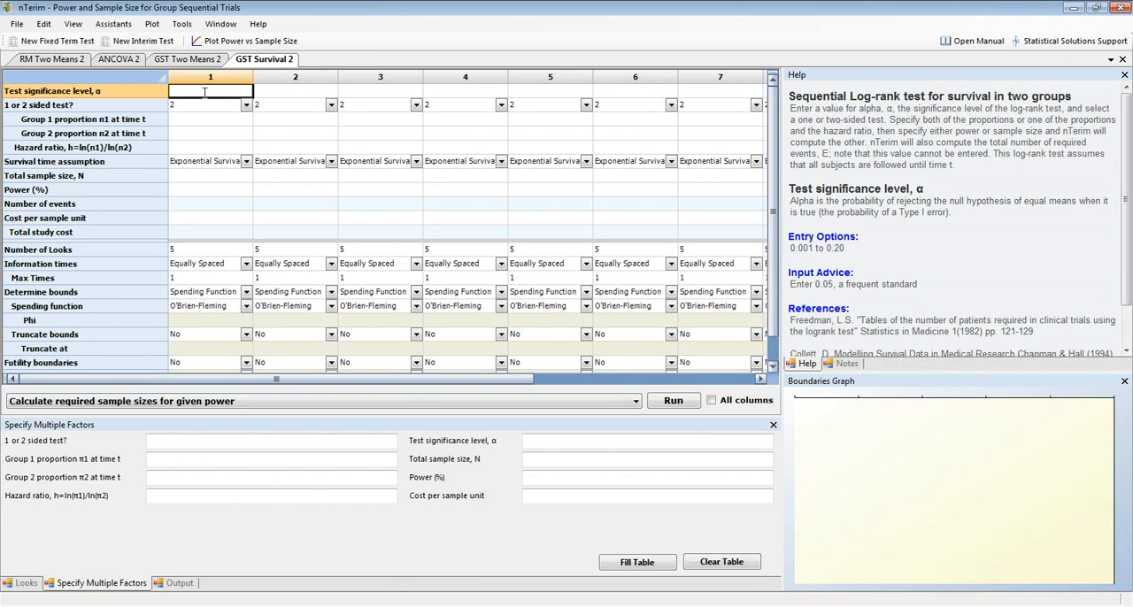
In column 1, enter significance level 0.05, keep the 2-sided test, and set the group 1 and 2 proportions to 0.2 and 0.35.
text(0.0)
key(Return)
key(Return)
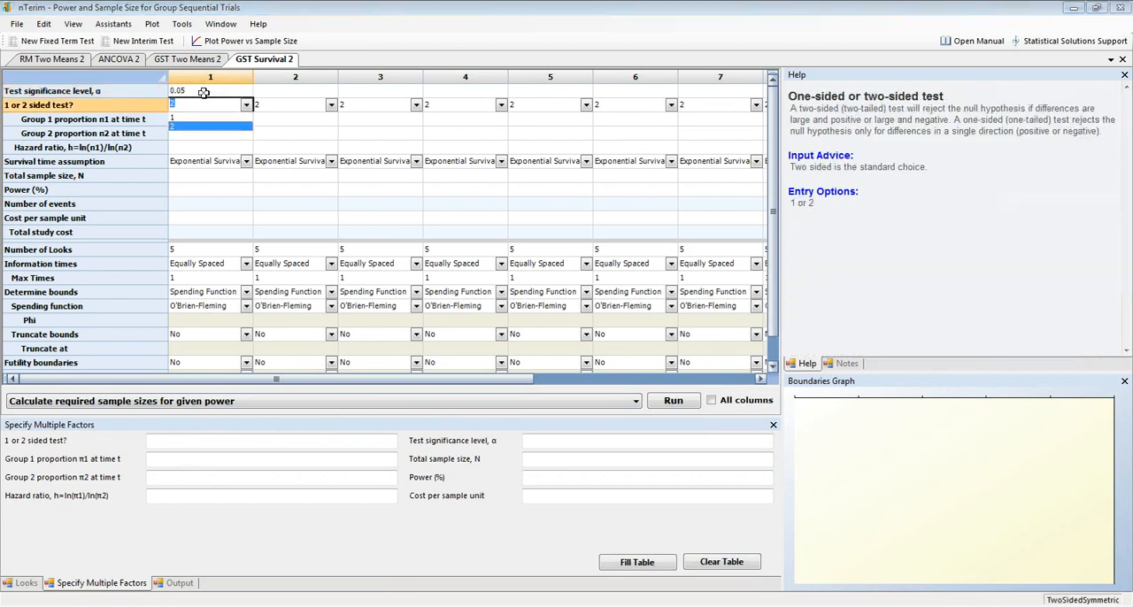
text(.2)
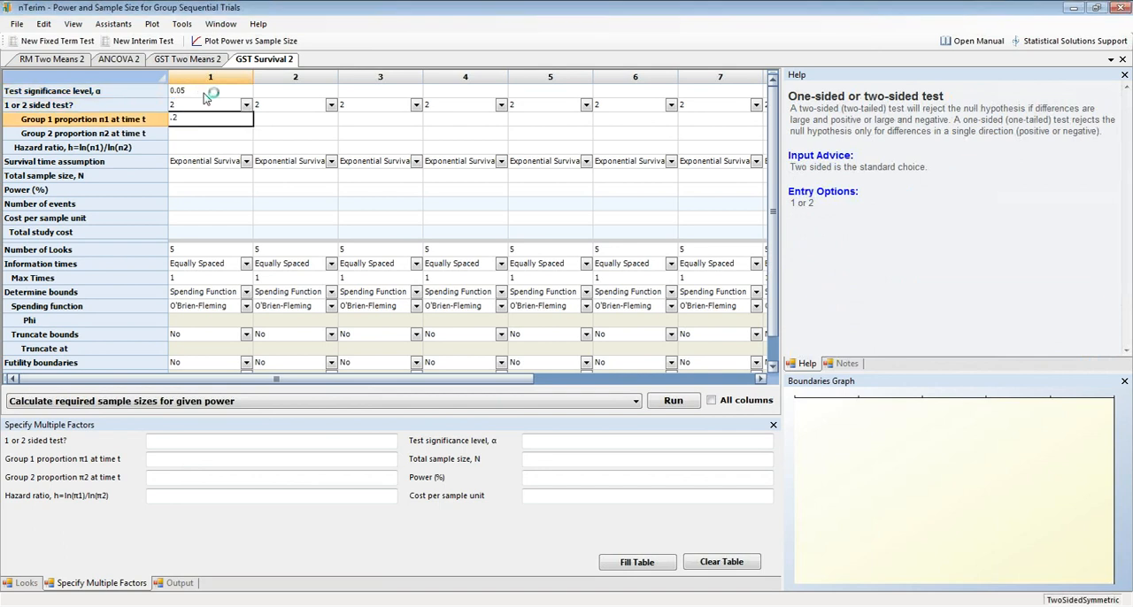
key(Return)
text(.35)
key(Return)
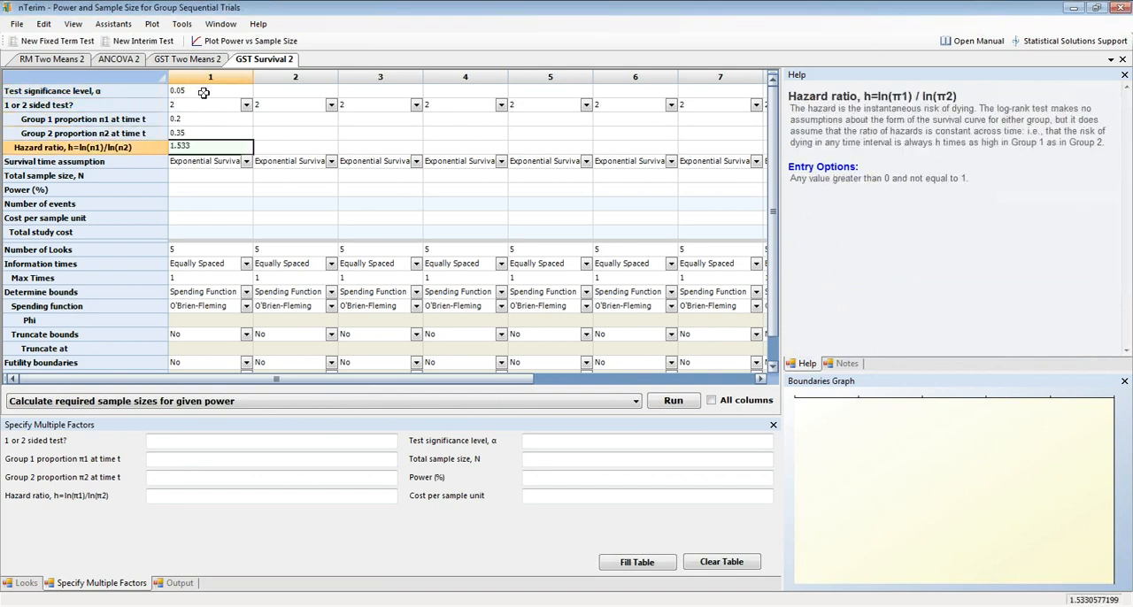
Accept column 1's hazard ratio and exponential survival assumption, and set the total sample size to 30.
key(Return)
key(Return)
text(30)
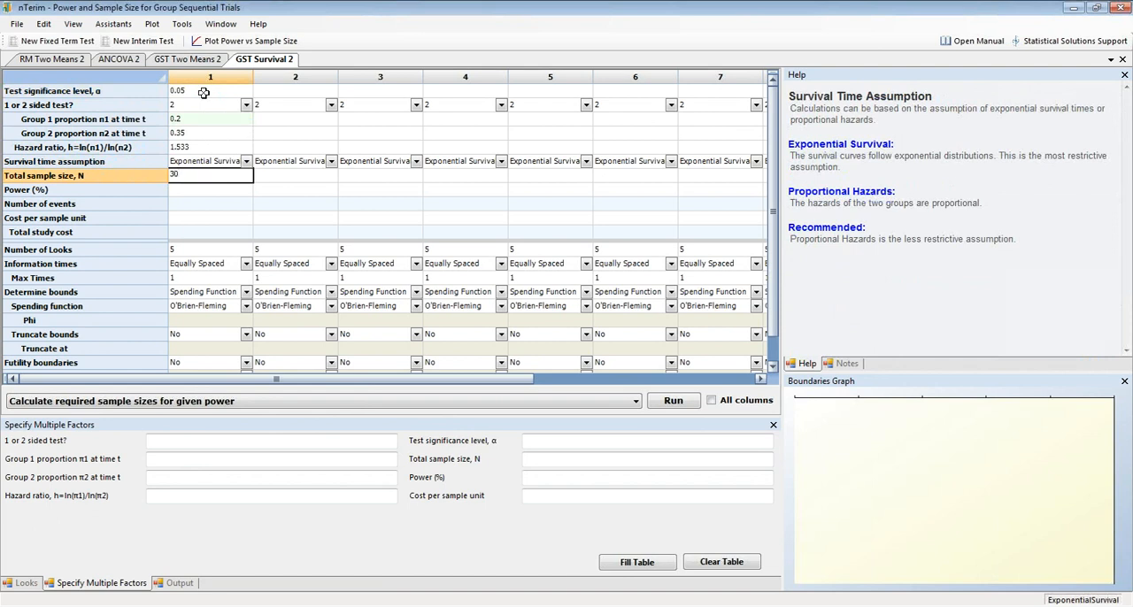
key(Return)
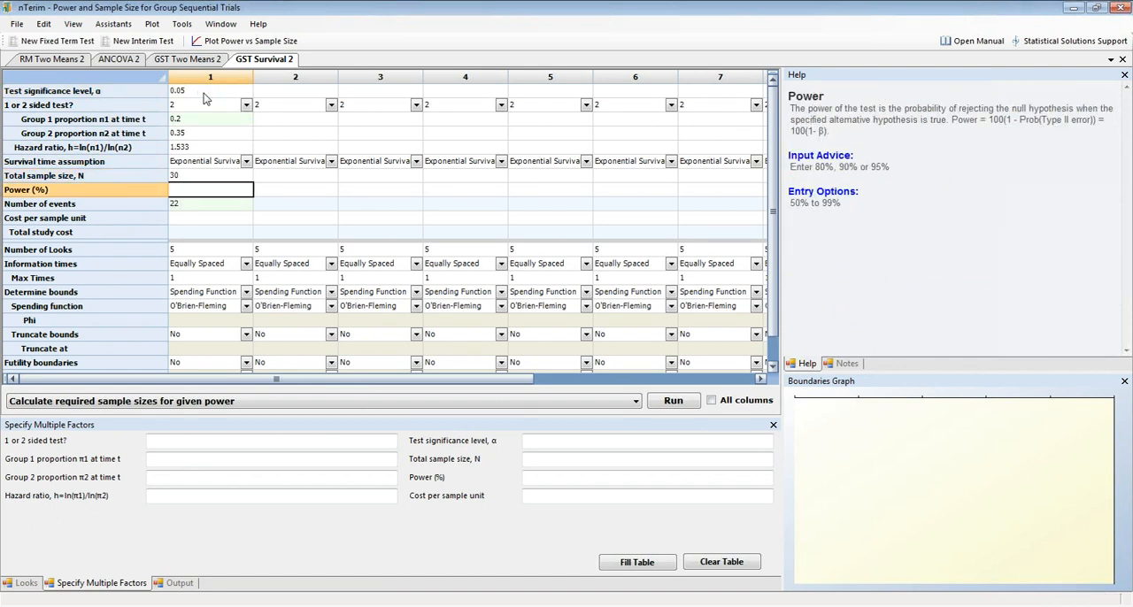
Leave column 1's power empty and set its number of looks to 4.
key(Return)
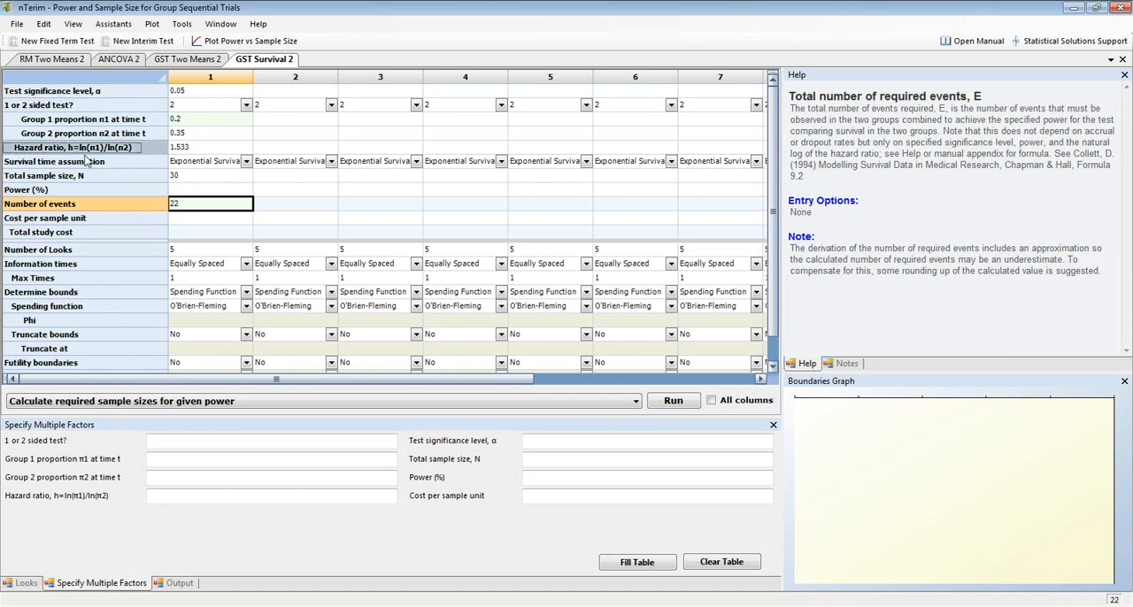
click(205, 251)
text(4)
Copy column 1's entries from the significance level through the number of looks into columns 2, 3 and 4.
drag(206, 255, 209, 88)
key(ctrl+c)
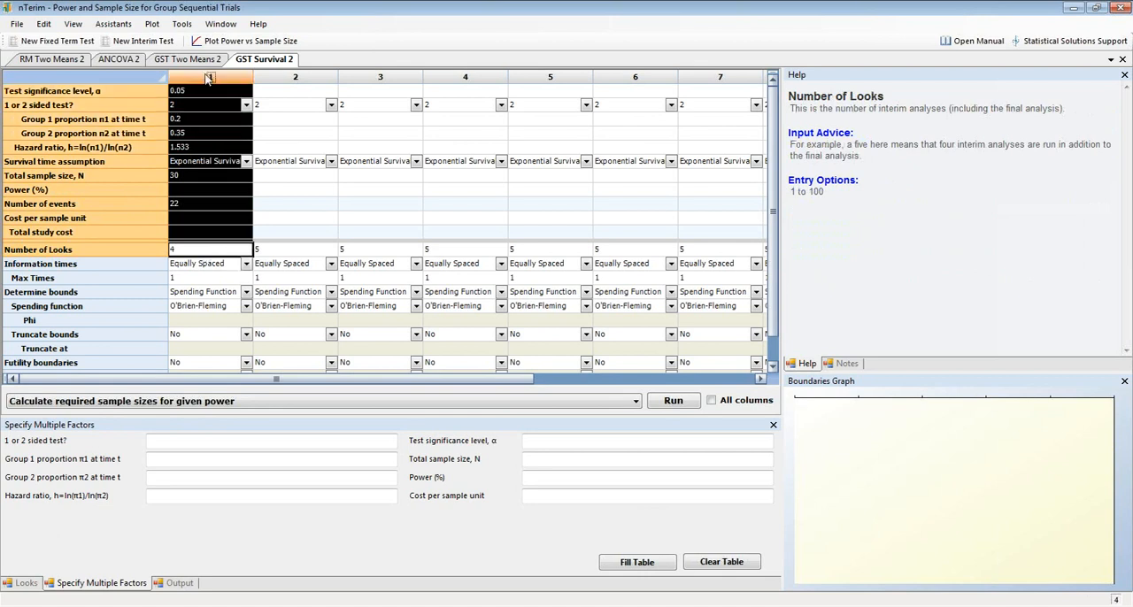
click(295, 90)
key(ctrl+v)
click(372, 93)
key(ctrl+v)
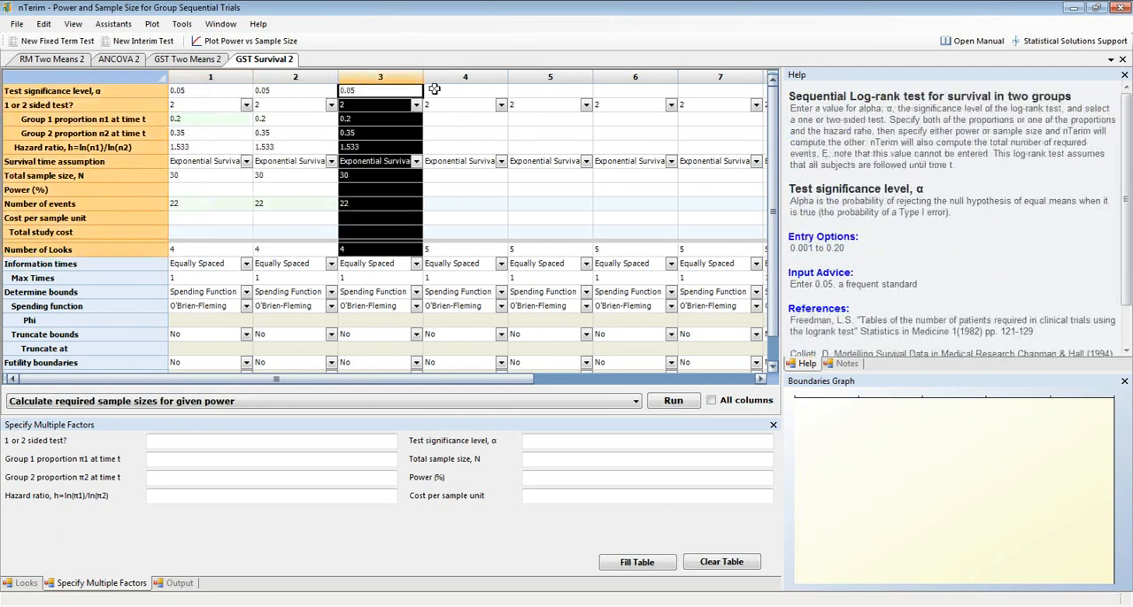
click(438, 91)
key(ctrl+v)
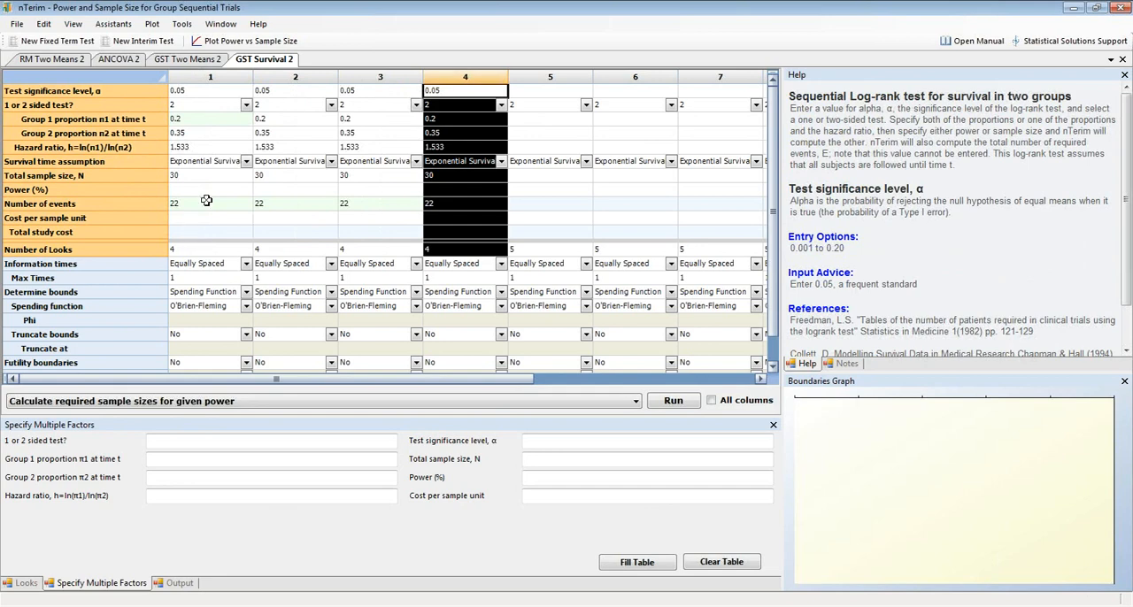
Set column 2's spending function to Pocock and column 3's to Power Family with Phi 2.5.
click(246, 203)
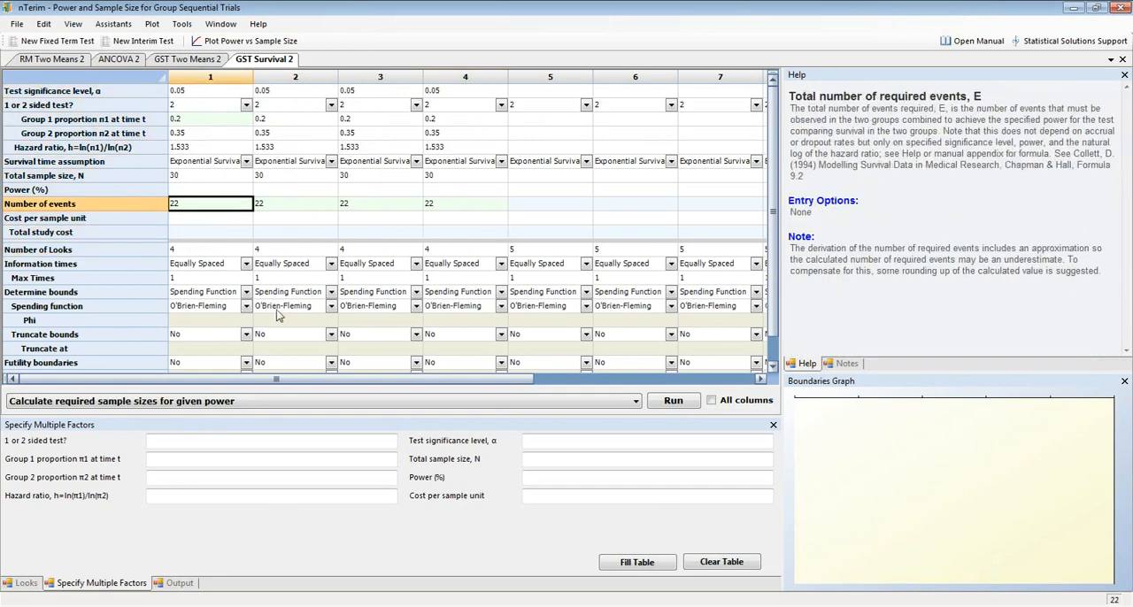
click(333, 308)
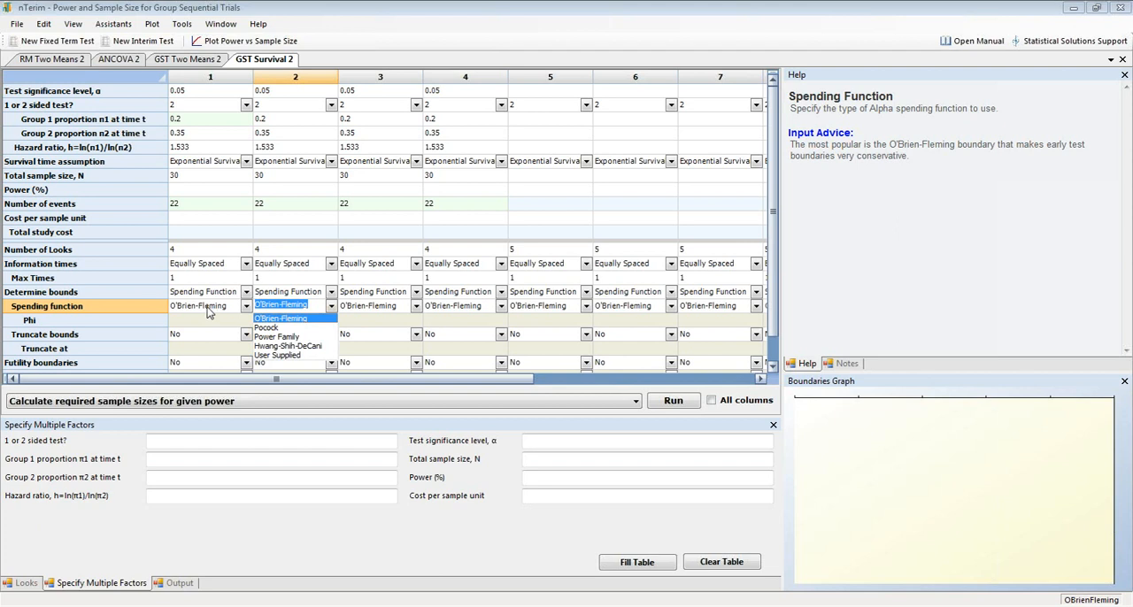
click(272, 330)
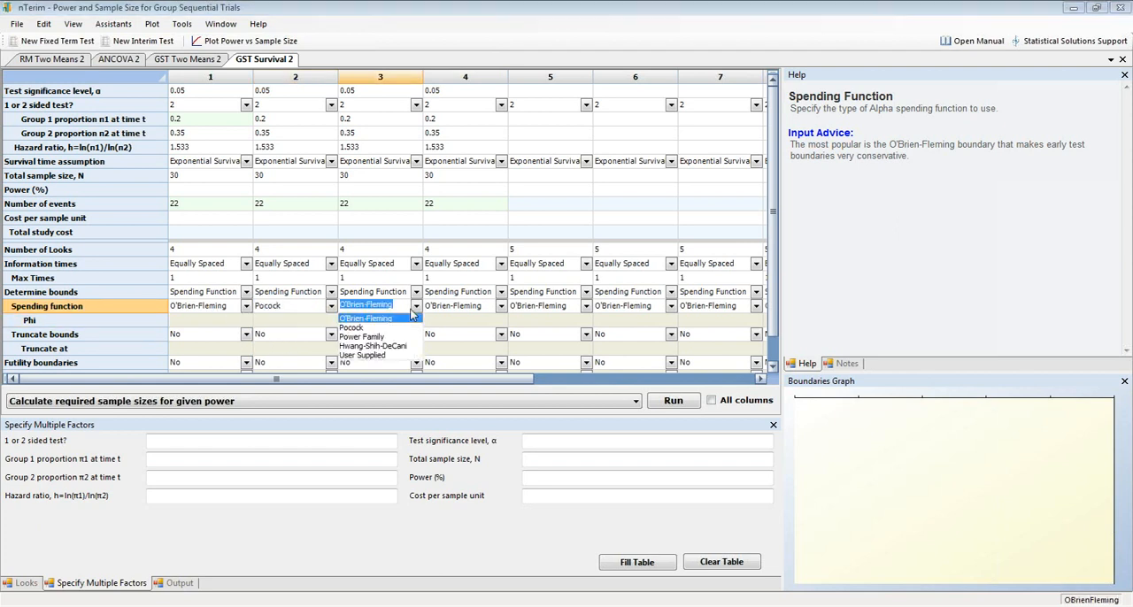
click(372, 336)
click(395, 320)
text(2.5)
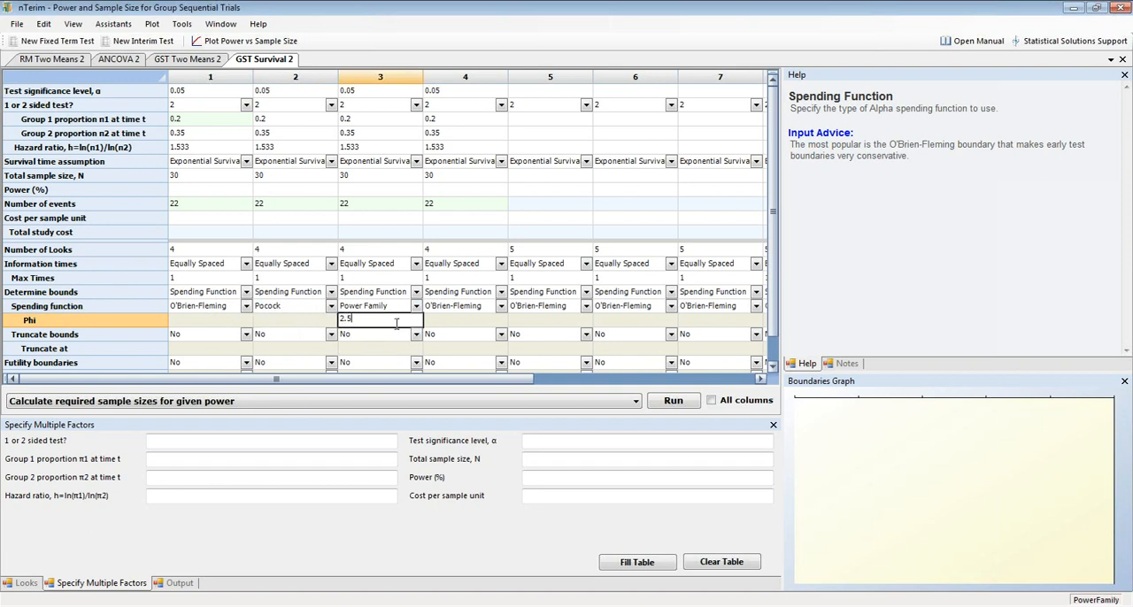
Set column 4's spending function to Hwang-Shih-DeCani with Phi 2.5.
click(491, 308)
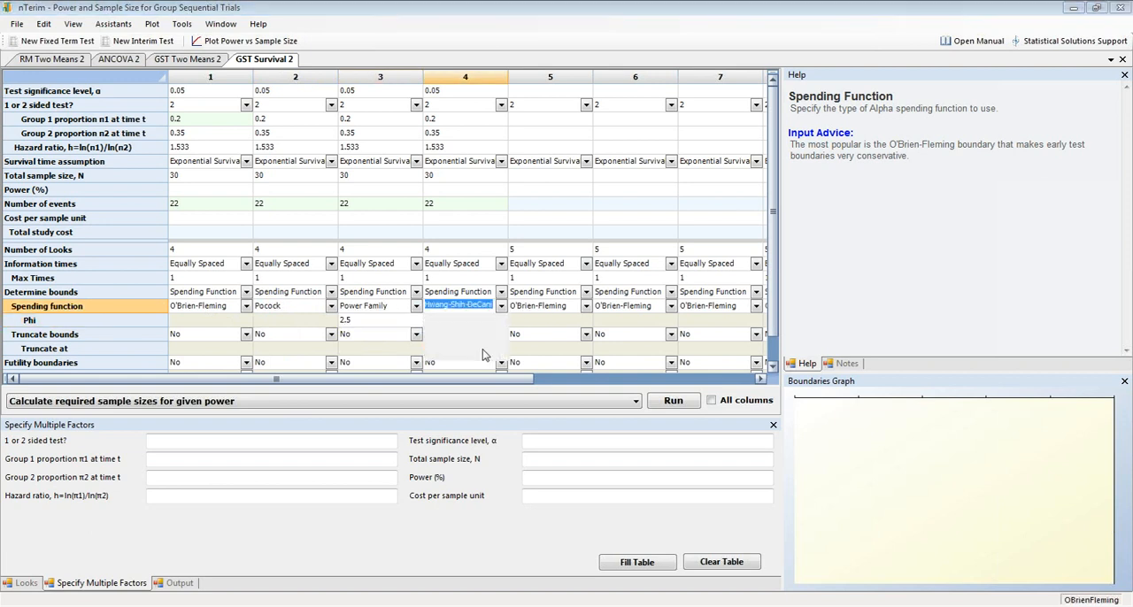
click(485, 346)
click(481, 322)
text(2.5)
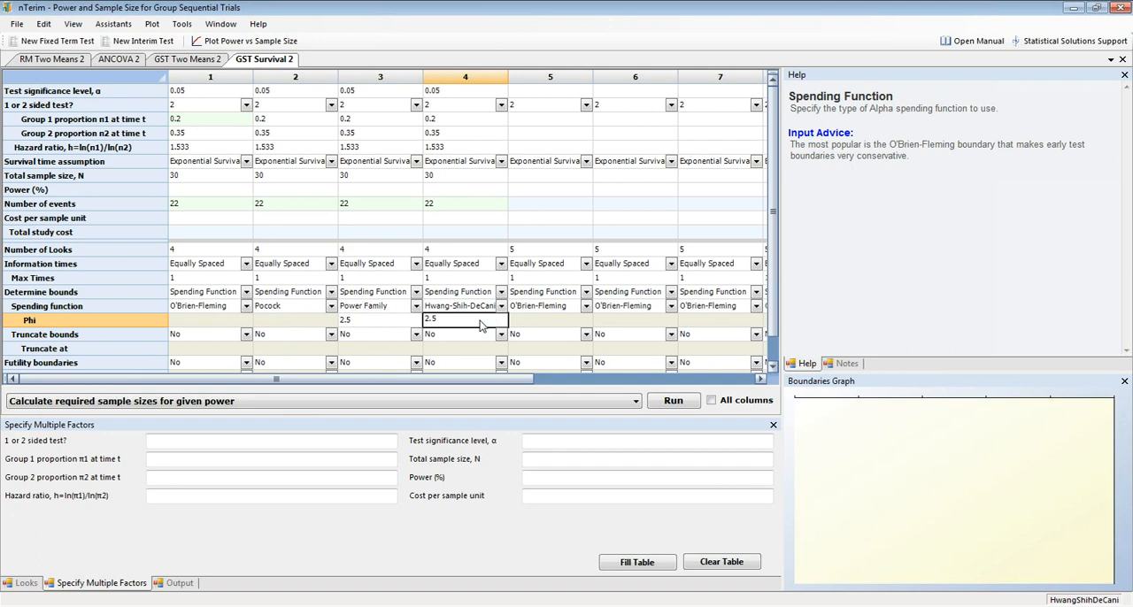
key(Return)
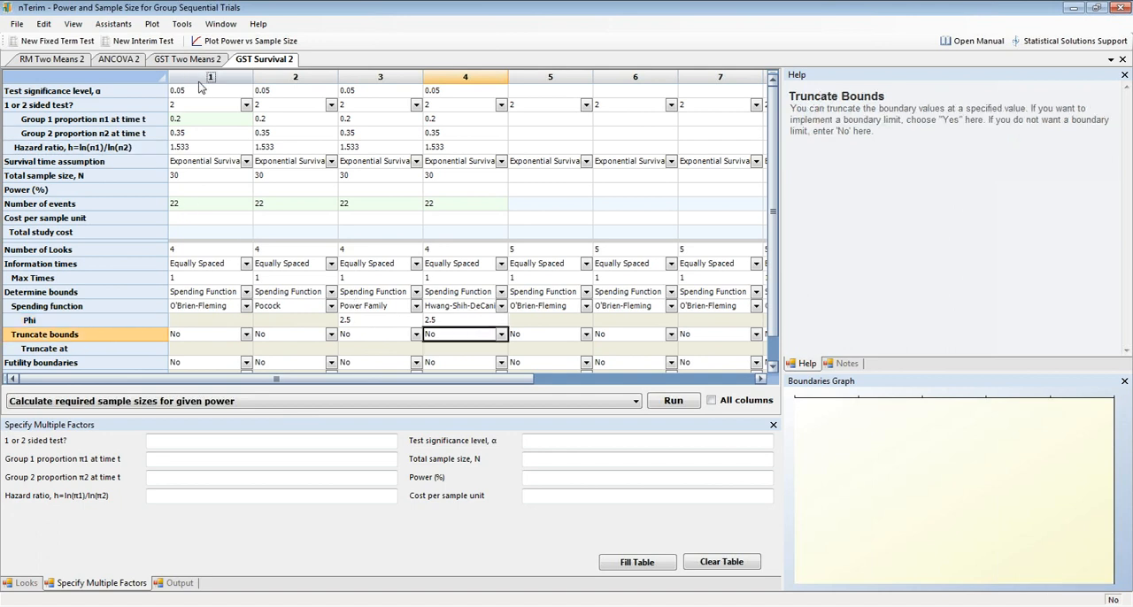
Calculate the attainable power with the given sample sizes for all columns.
click(620, 403)
click(584, 428)
click(711, 400)
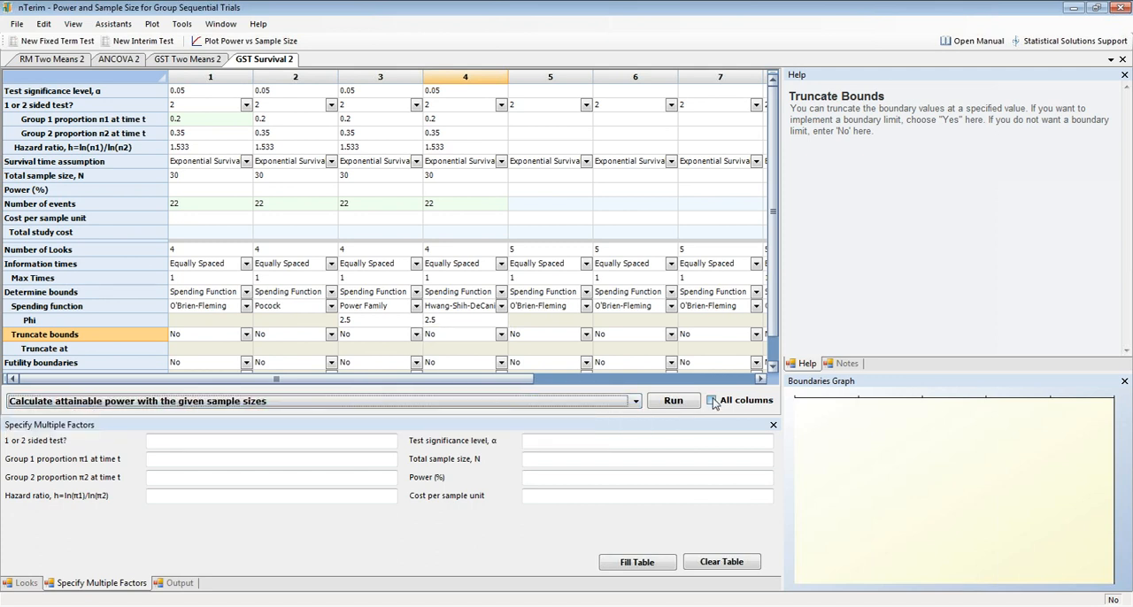
click(668, 405)
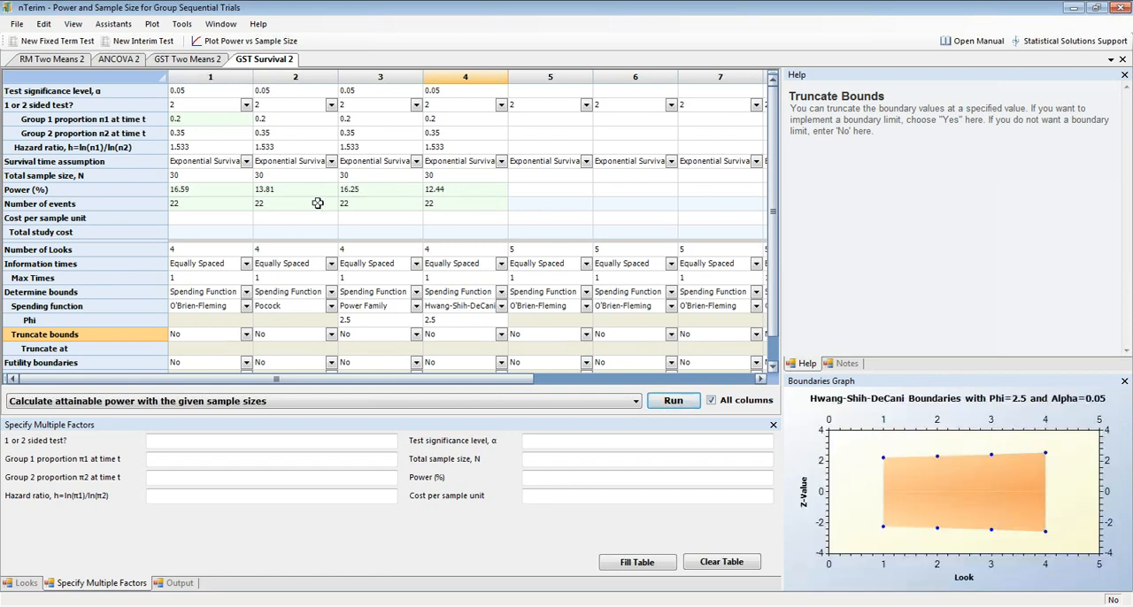
Compare the output statements and boundary graphs of columns 1 to 4, and view column 4's looks table.
click(185, 586)
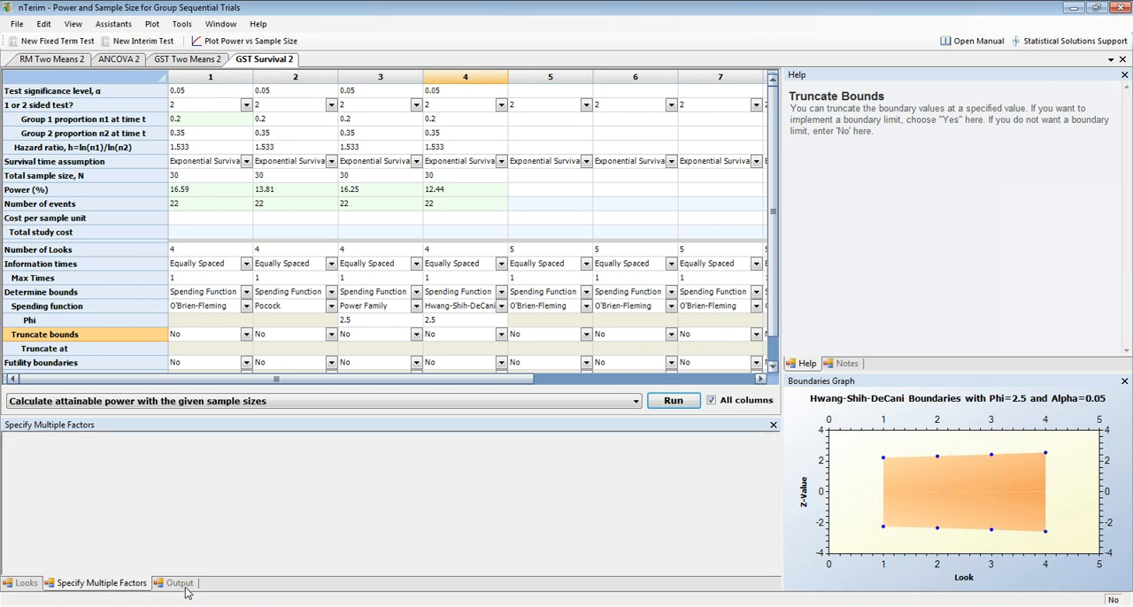
click(220, 166)
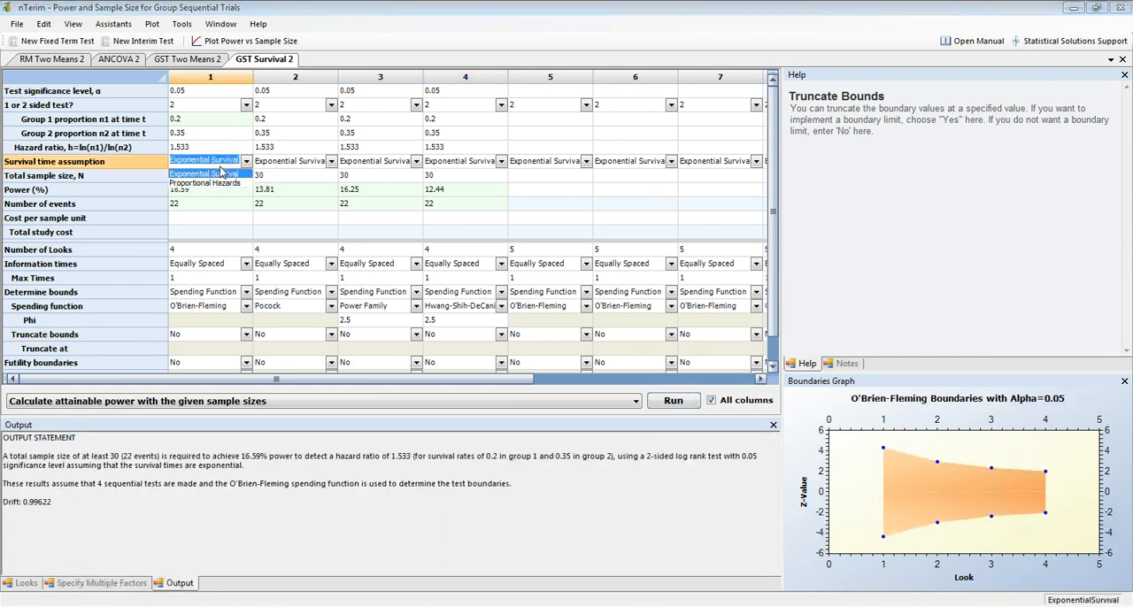
click(390, 147)
click(442, 146)
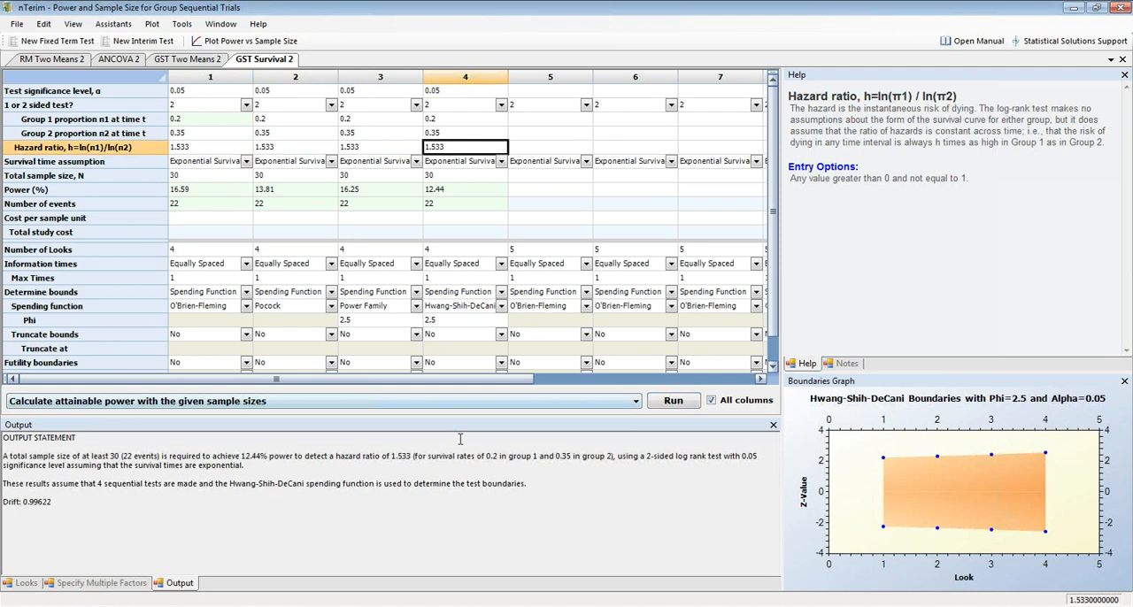
click(210, 134)
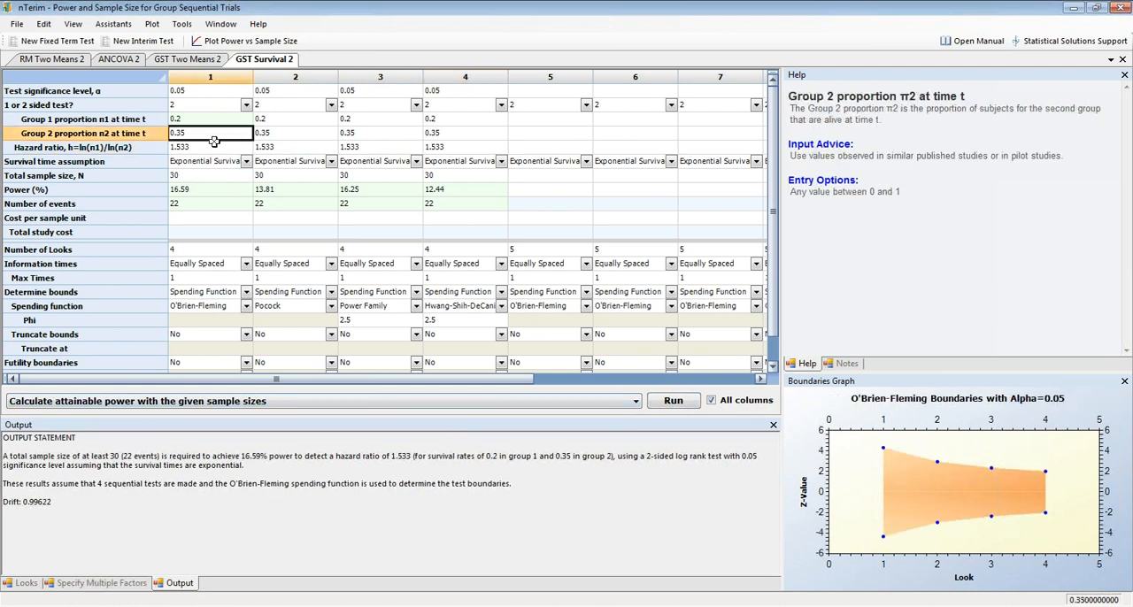
click(299, 133)
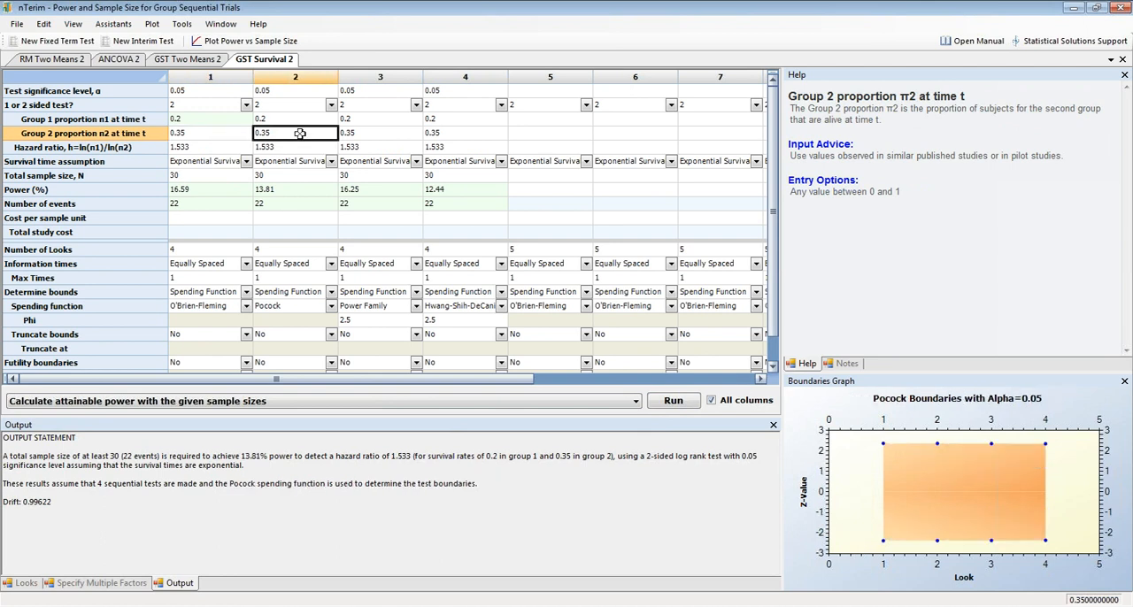
click(390, 135)
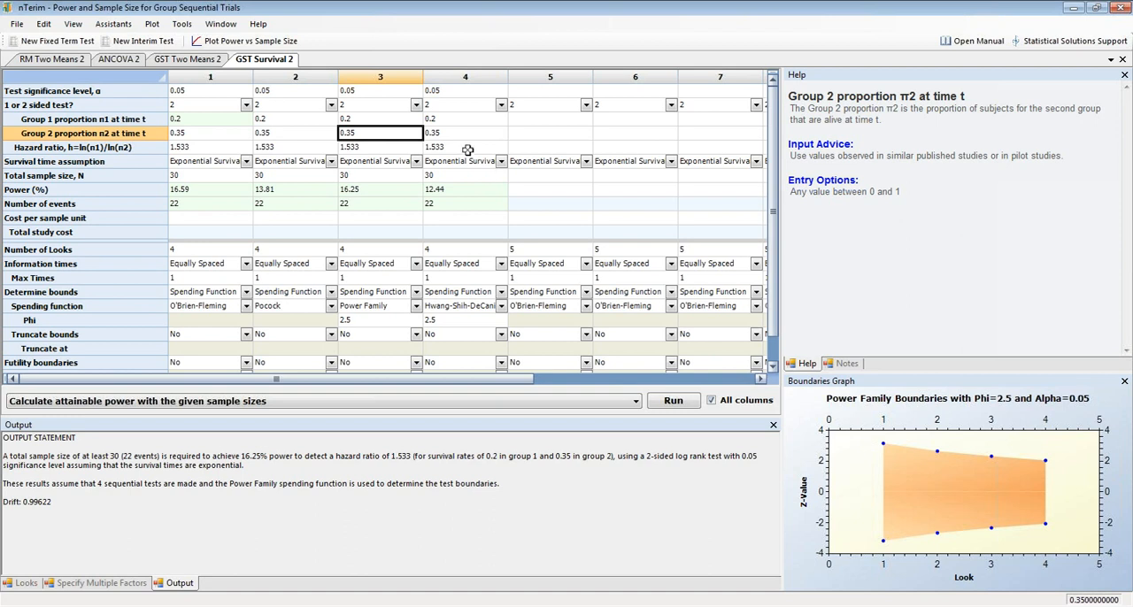
click(461, 131)
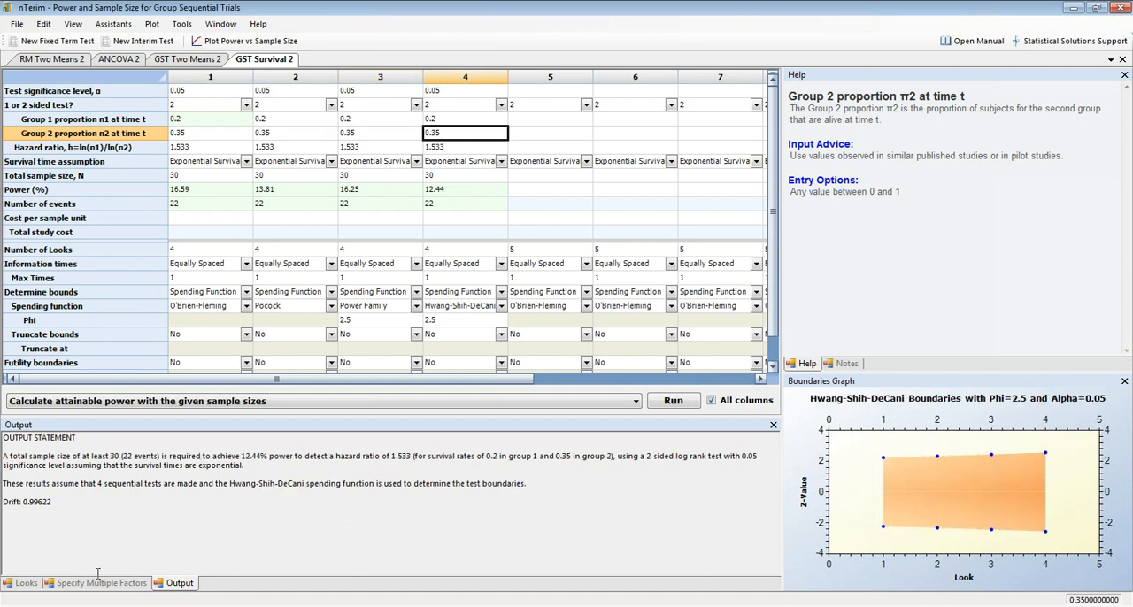
click(33, 581)
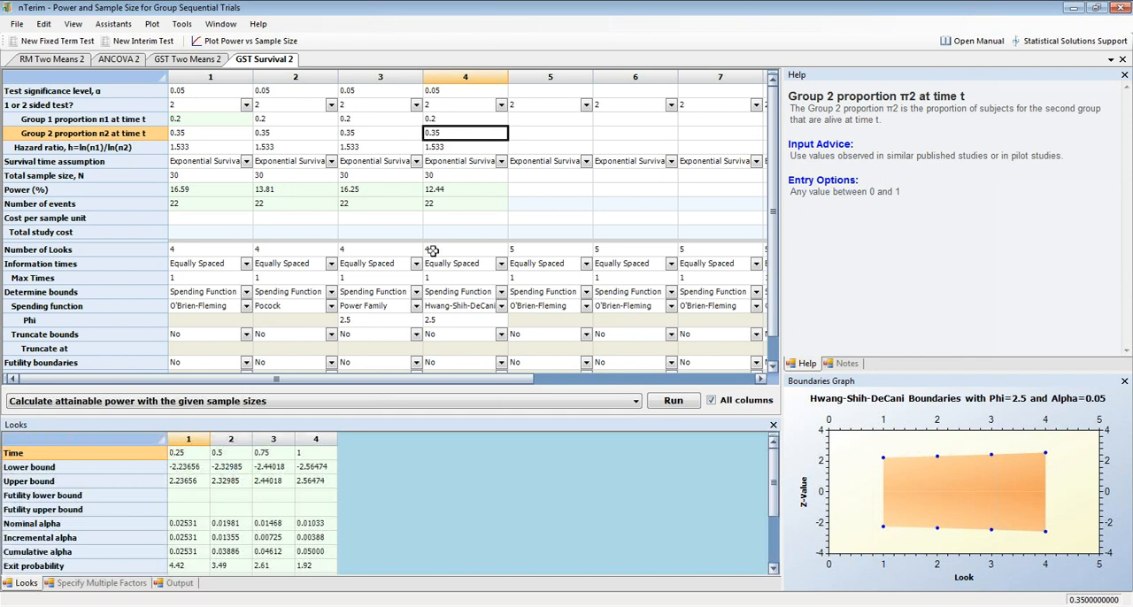
Create the inverse boundaries graph for column 1 and dock it alongside the Help and Notes panes.
click(222, 148)
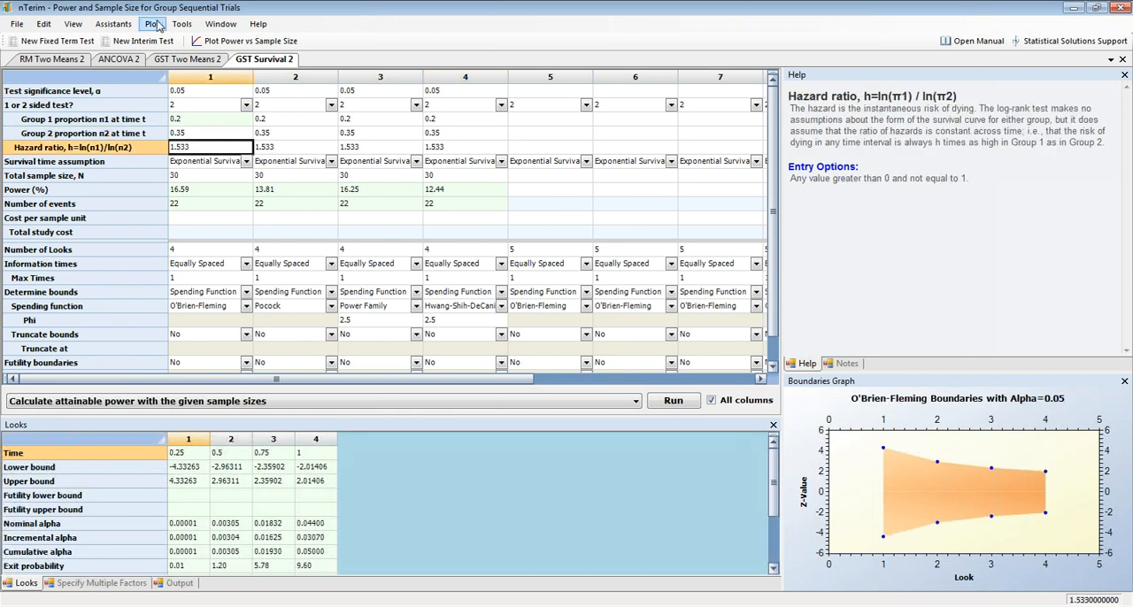
click(154, 25)
click(156, 25)
click(160, 26)
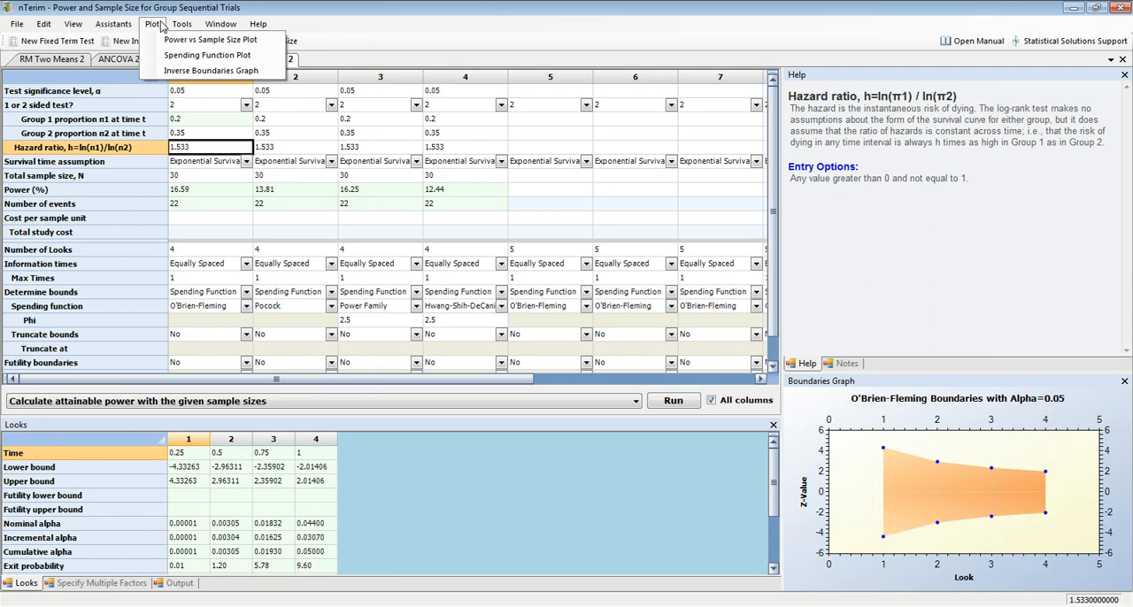
click(177, 70)
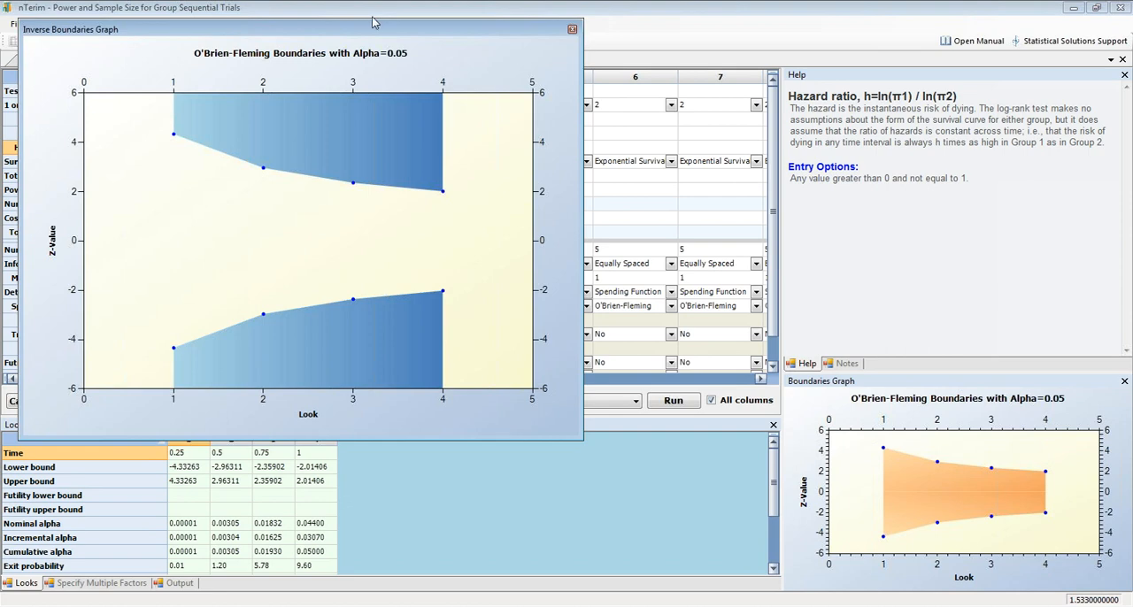
drag(491, 64, 961, 223)
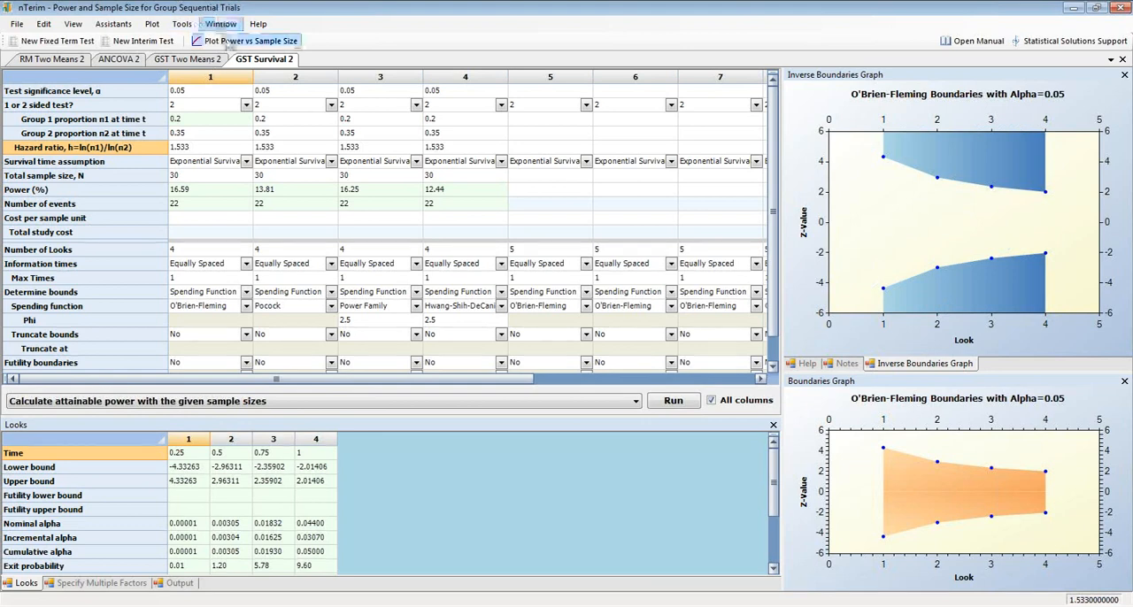
Create a spending function plot comparing columns 1 to 4.
click(212, 78)
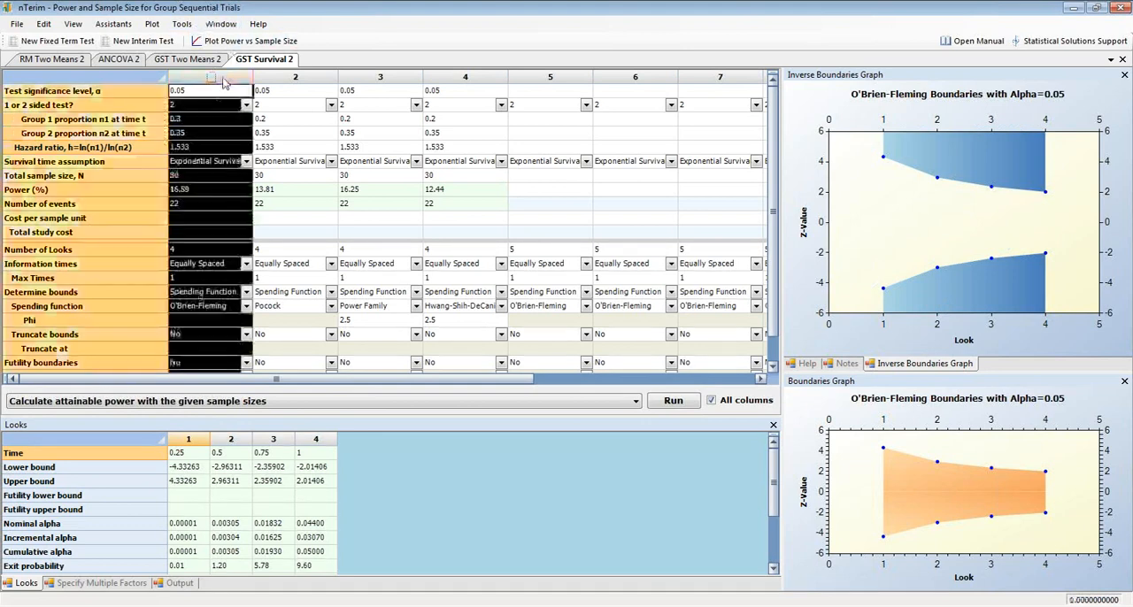
drag(225, 79, 464, 78)
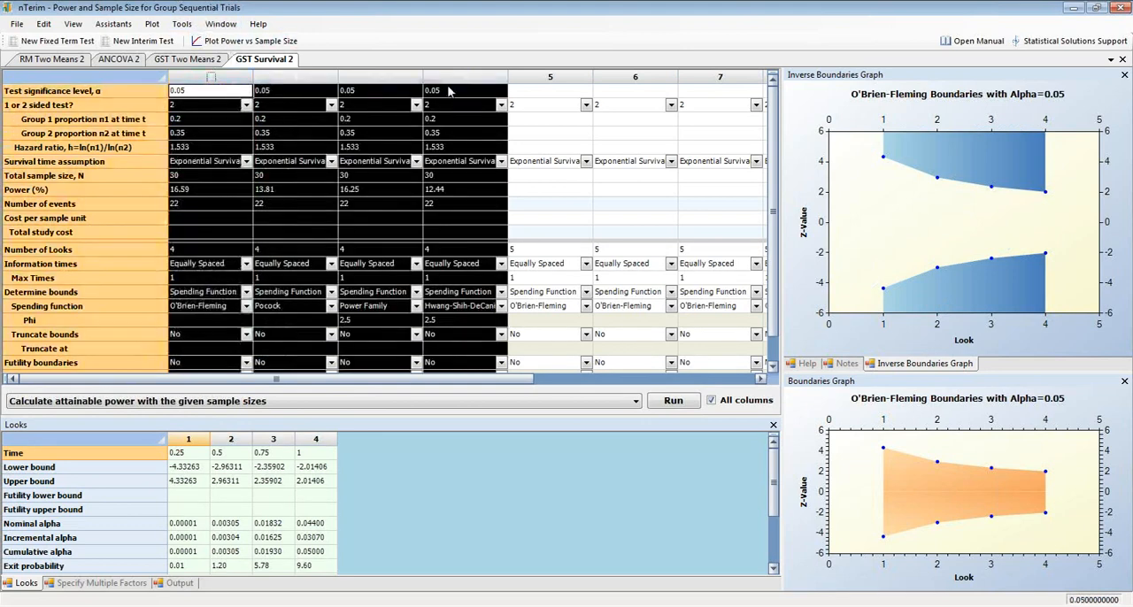
click(153, 25)
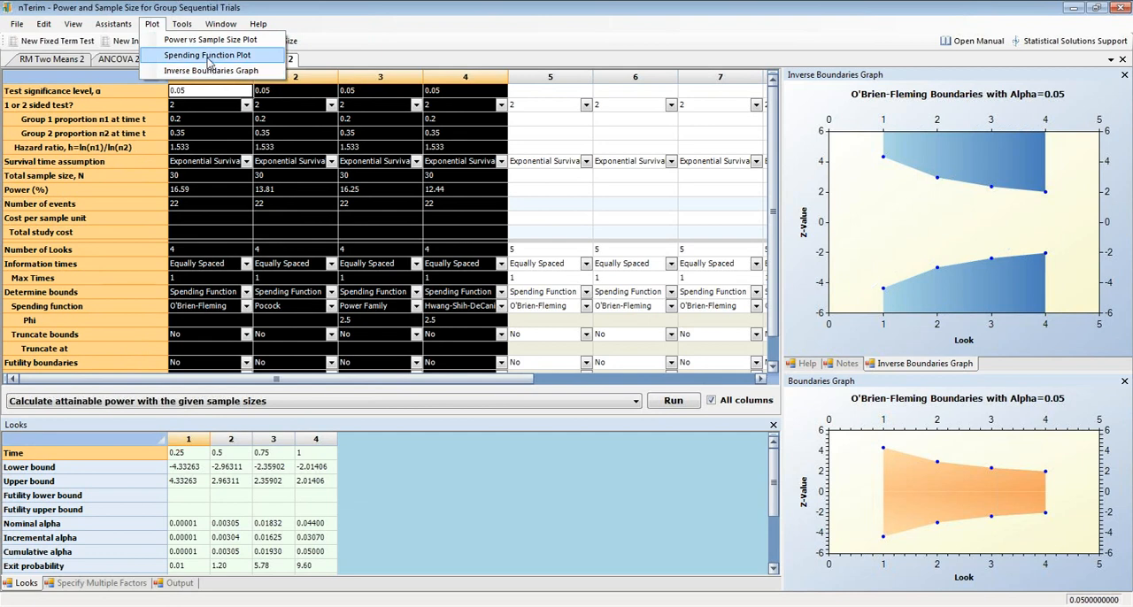
click(208, 57)
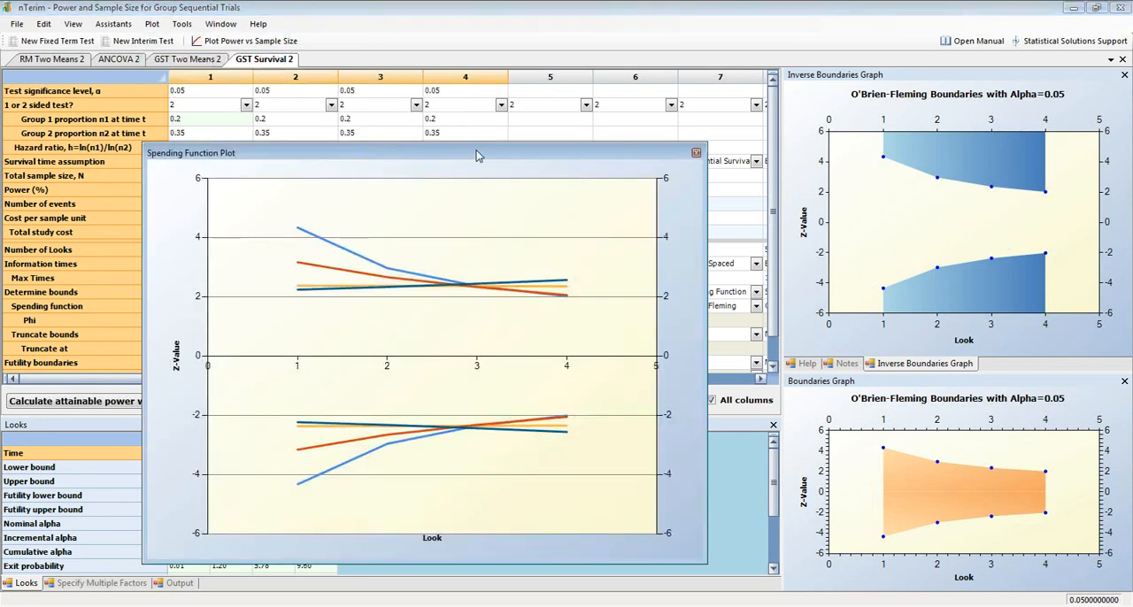
drag(476, 156, 471, 91)
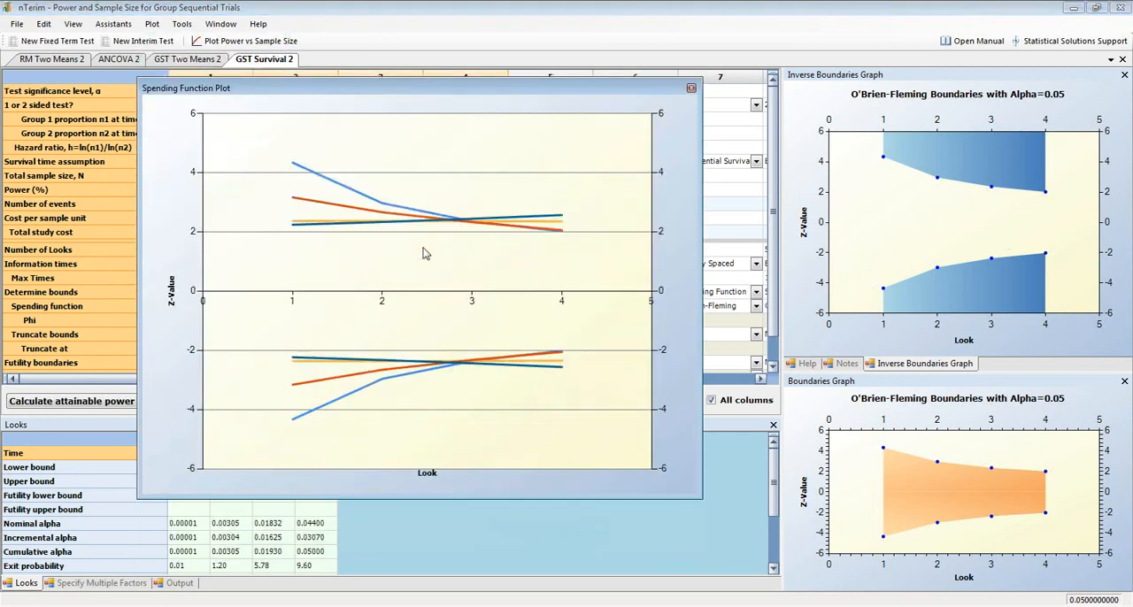
Enable the legend on the spending function plot and dock the plot alongside the Looks and Output panes.
right_click(675, 272)
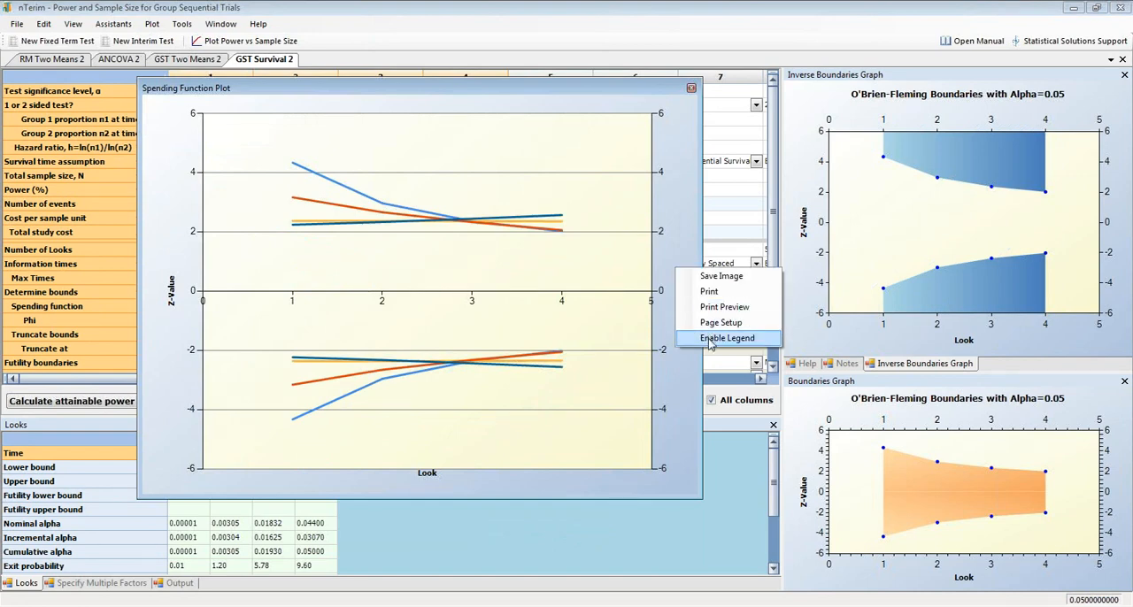
click(709, 341)
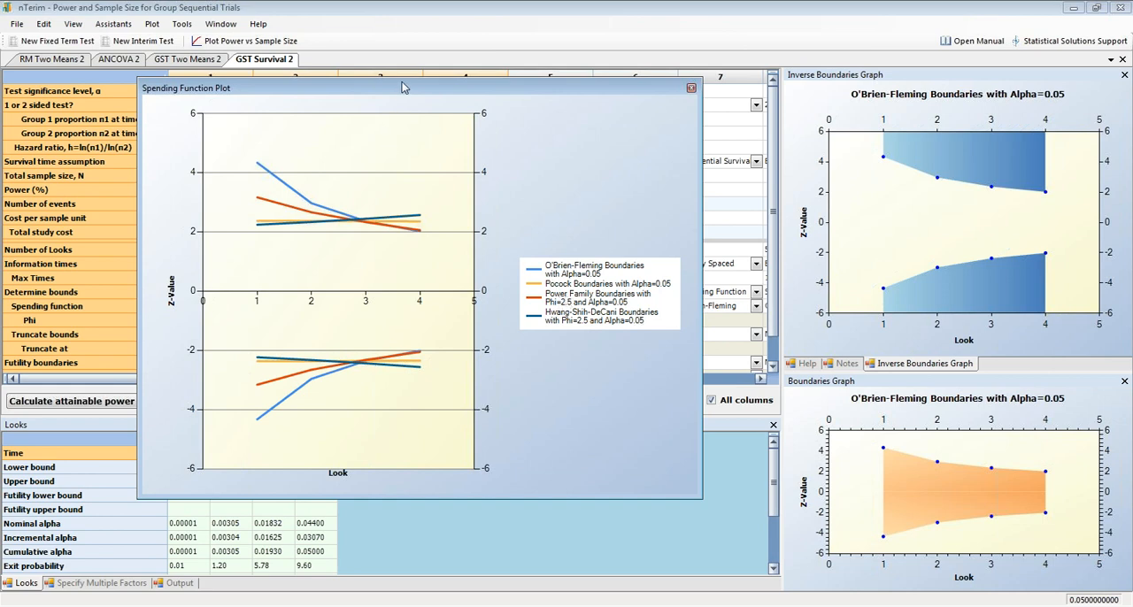
mouse_move(414, 93)
mouse_down()
mouse_move(572, 204)
mouse_move(465, 220)
mouse_up()
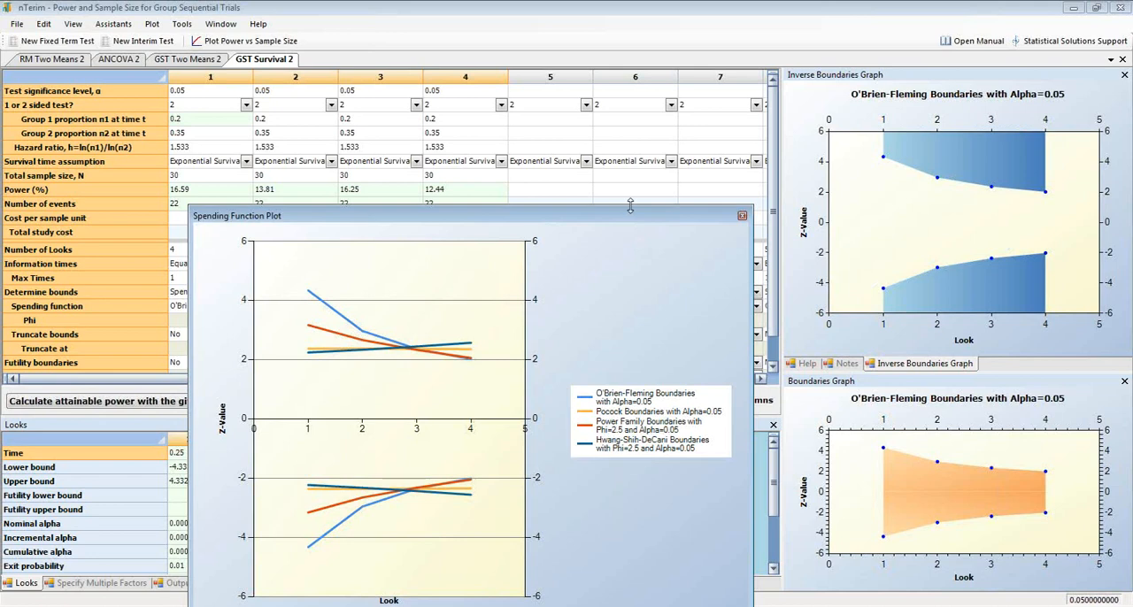
drag(689, 206, 656, 238)
Plot power versus sample size for columns 1 to 4, enabling the plot's legend and disabling its title.
click(244, 41)
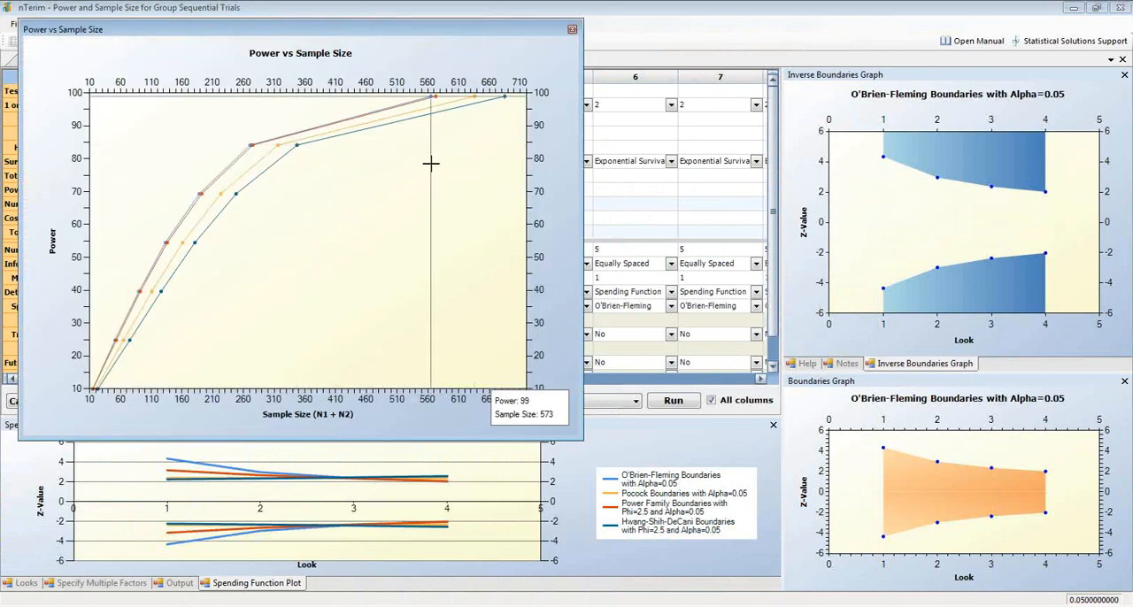
right_click(558, 233)
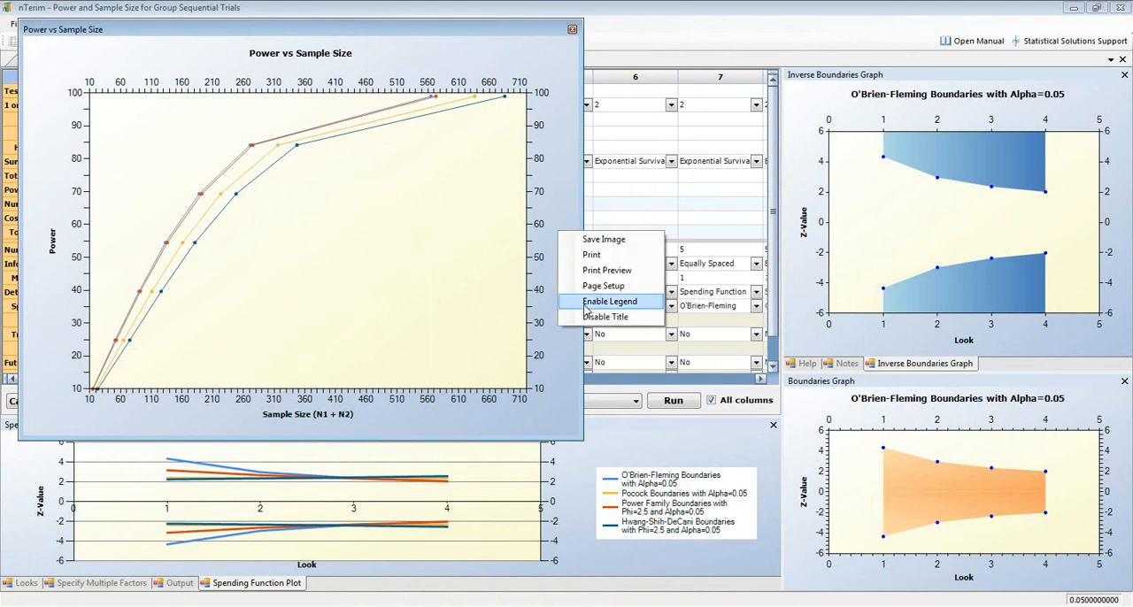
click(584, 305)
right_click(497, 176)
click(537, 264)
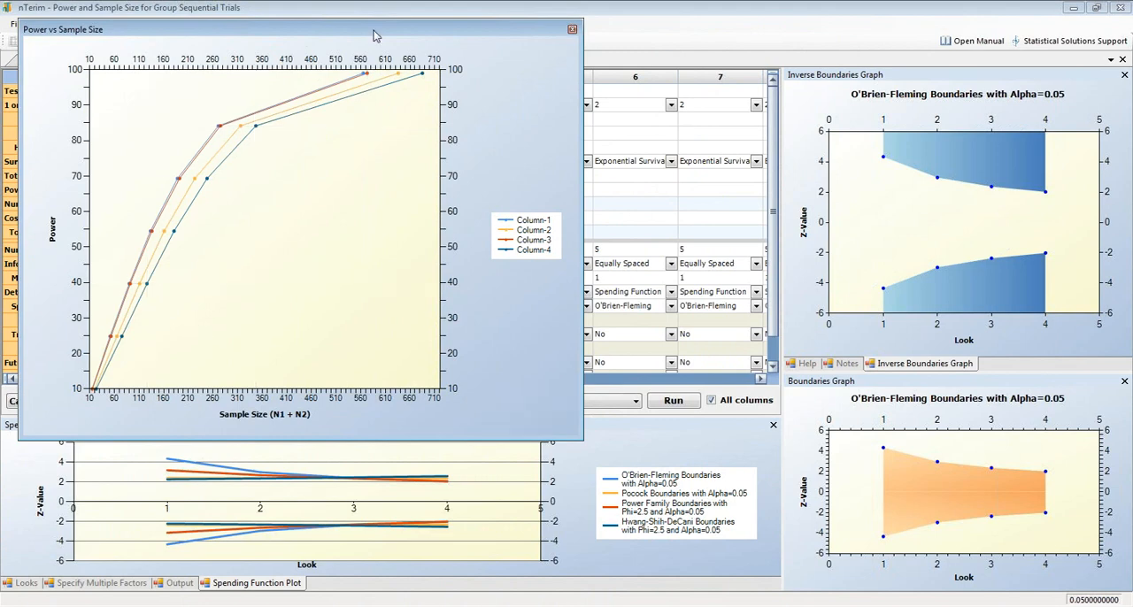
Dock the Power vs Sample Size plot alongside the Looks and Output panes, and float the Spending Function Plot enlarged over the design table.
drag(373, 35, 893, 33)
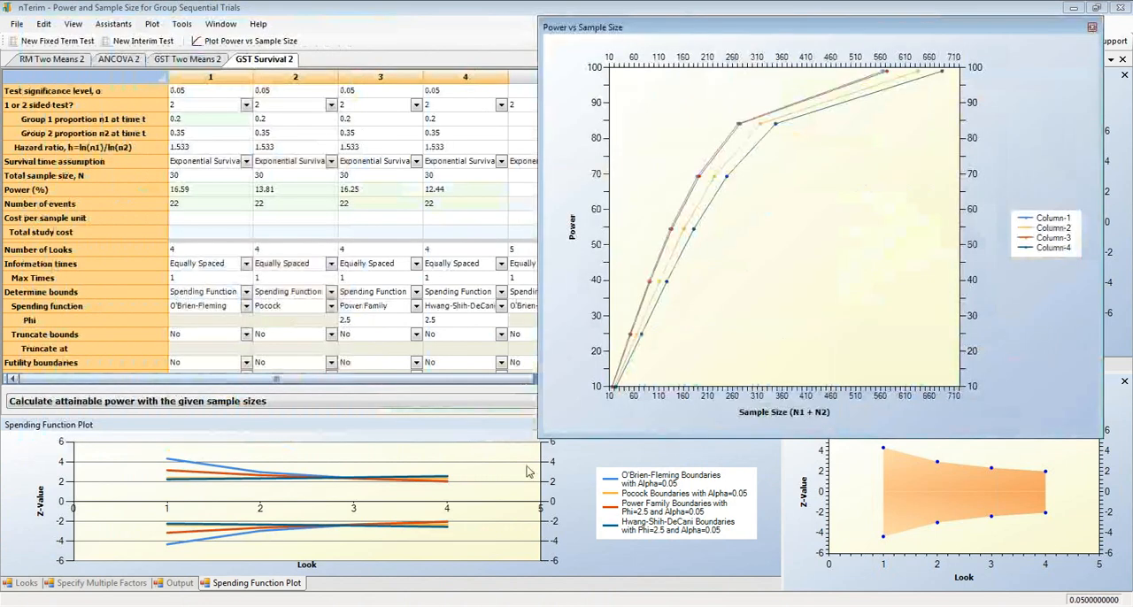
drag(496, 425, 297, 210)
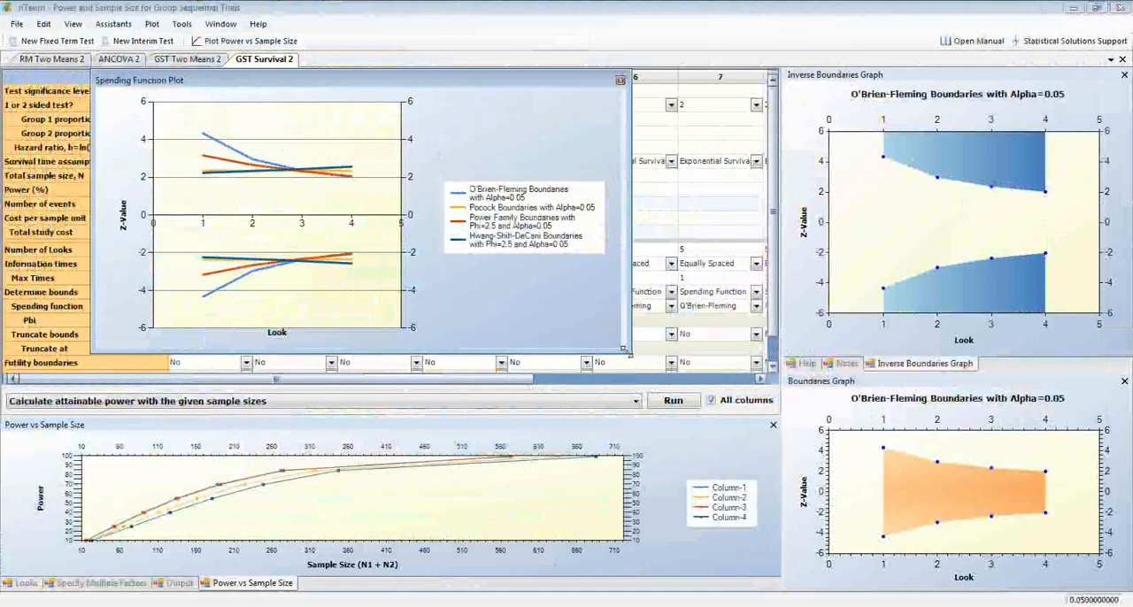
click(1113, 38)
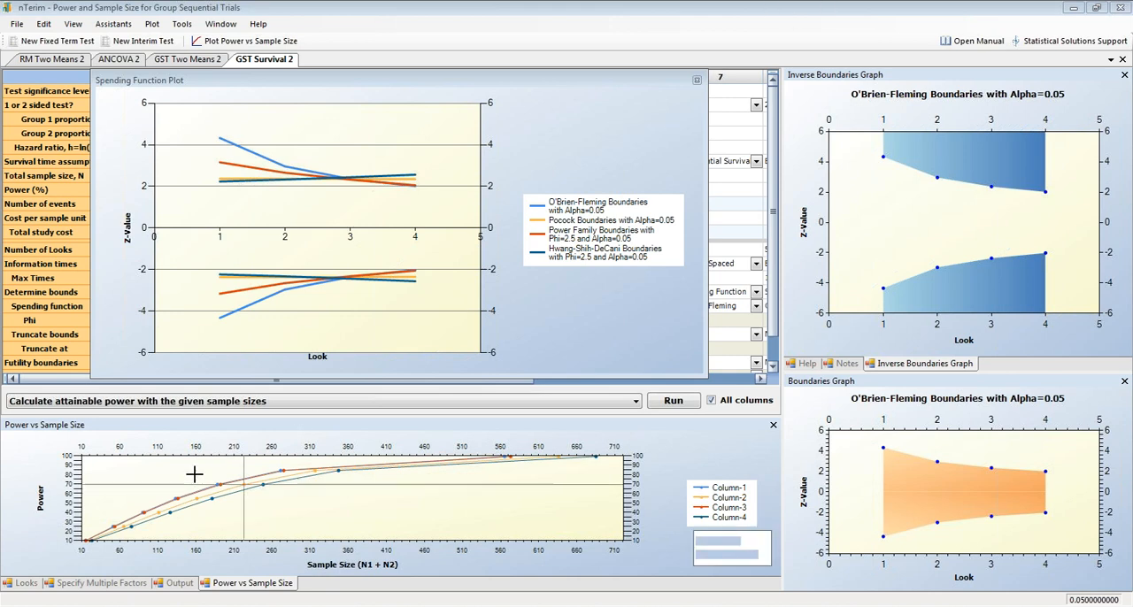
Review the output statement for column 1's O'Brien-Fleming design, then view its looks table.
click(177, 583)
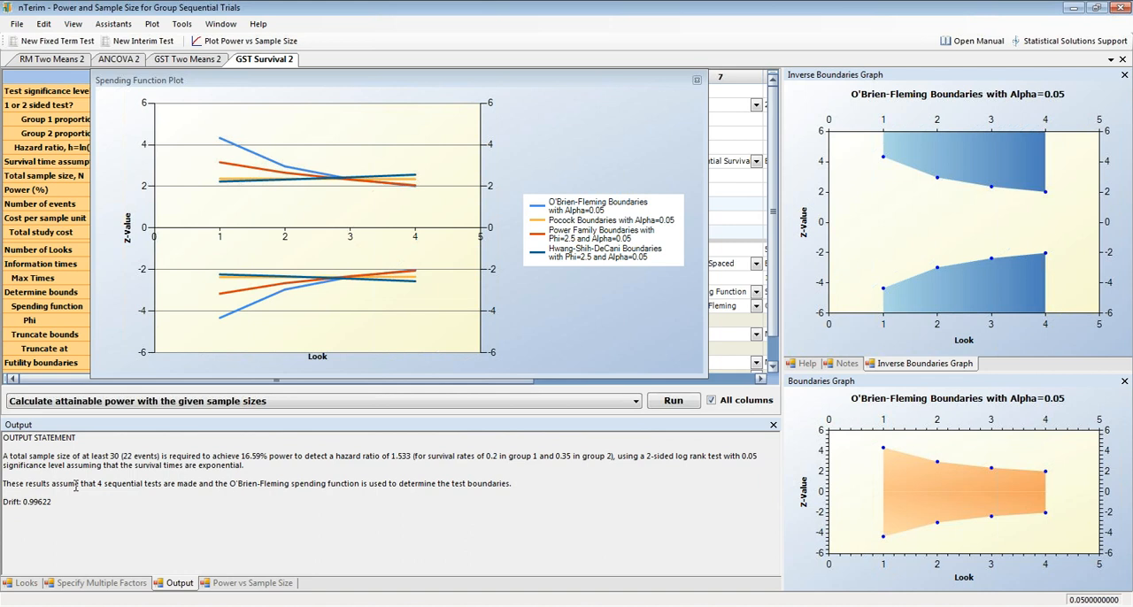
drag(4, 485, 3, 438)
click(356, 521)
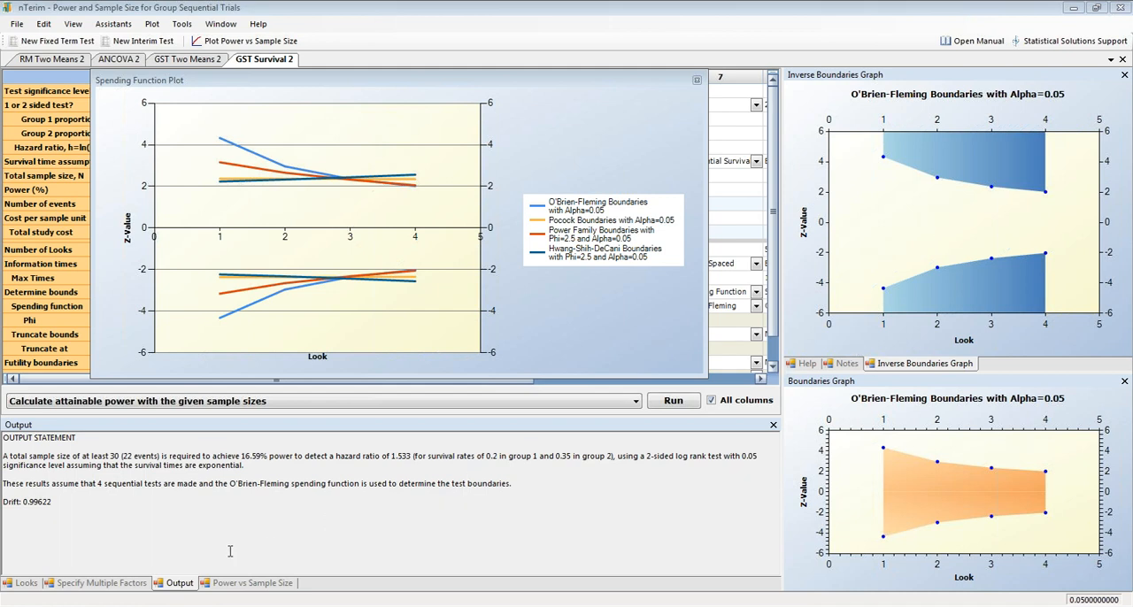
click(26, 583)
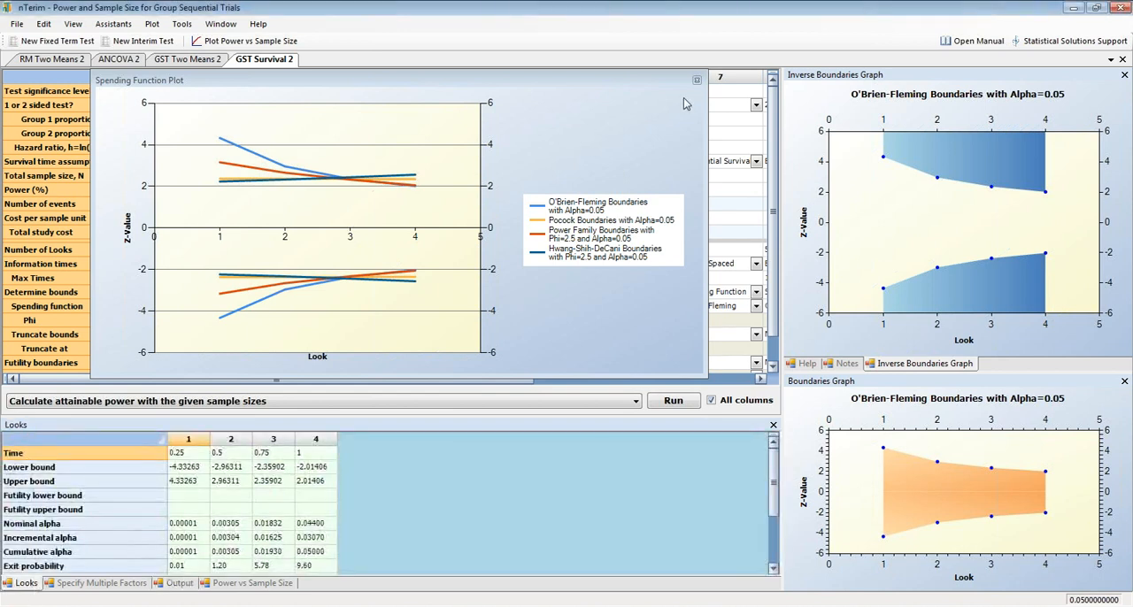